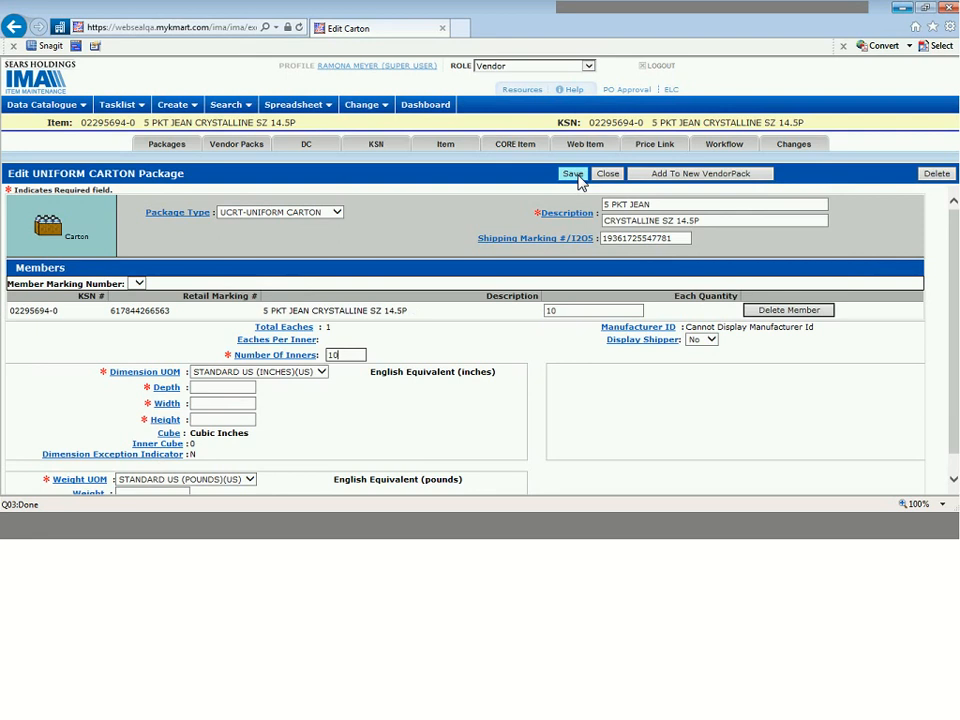
Save the uniform carton, set its number of inners to 2 and save again.
{"action": "left_click", "coordinate": [577, 177]}
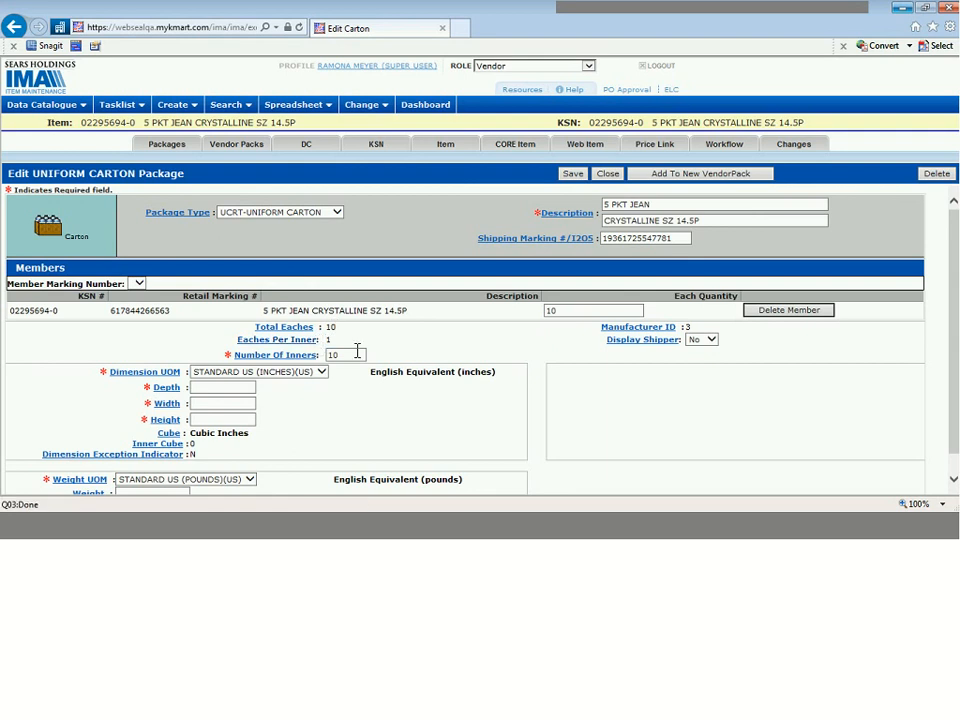
{"action": "left_click", "coordinate": [356, 355]}
{"action": "double_click", "coordinate": [322, 355]}
{"action": "type", "text": "2"}
{"action": "left_click", "coordinate": [572, 174]}
Set the carton's number of inners to 3 and save the carton.
{"action": "left_click", "coordinate": [350, 353]}
{"action": "left_click", "coordinate": [492, 318]}
{"action": "left_click", "coordinate": [330, 354]}
{"action": "double_click", "coordinate": [329, 354]}
{"action": "type", "text": "3"}
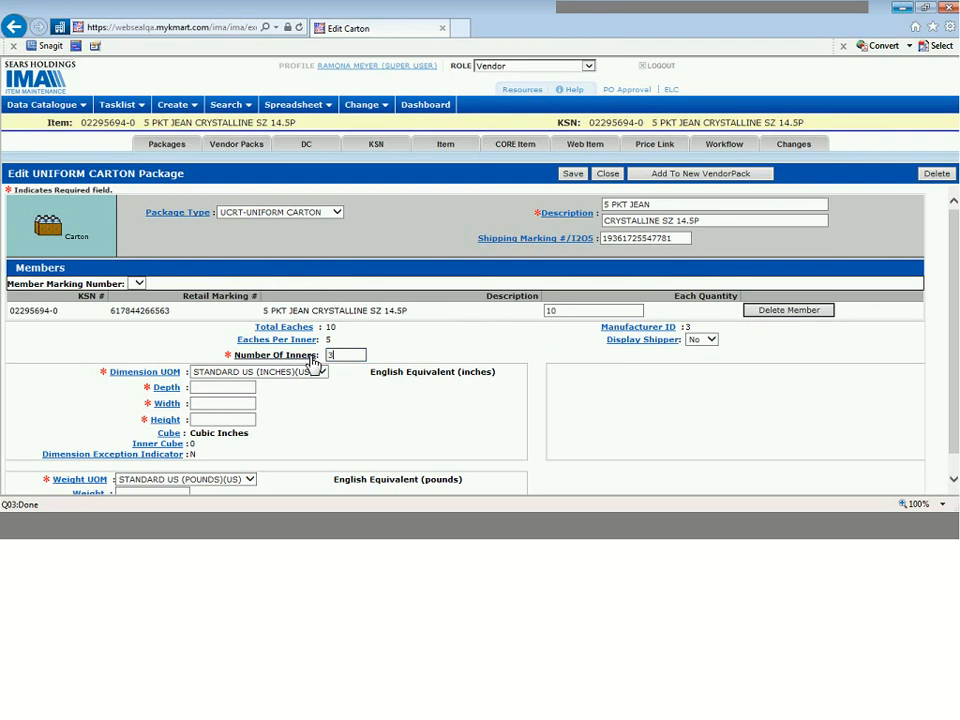
{"action": "left_click", "coordinate": [572, 175]}
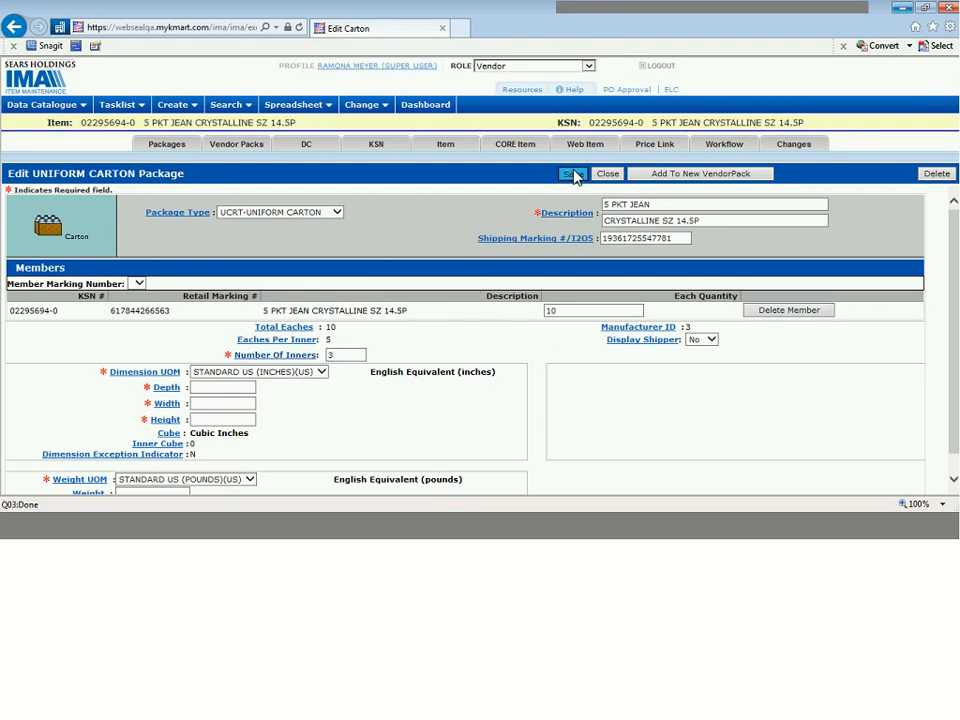
Set the carton's number of inners to 10 and save the carton.
{"action": "left_click", "coordinate": [342, 356]}
{"action": "double_click", "coordinate": [331, 327]}
{"action": "left_click_drag", "start_coordinate": [345, 357], "coordinate": [309, 361]}
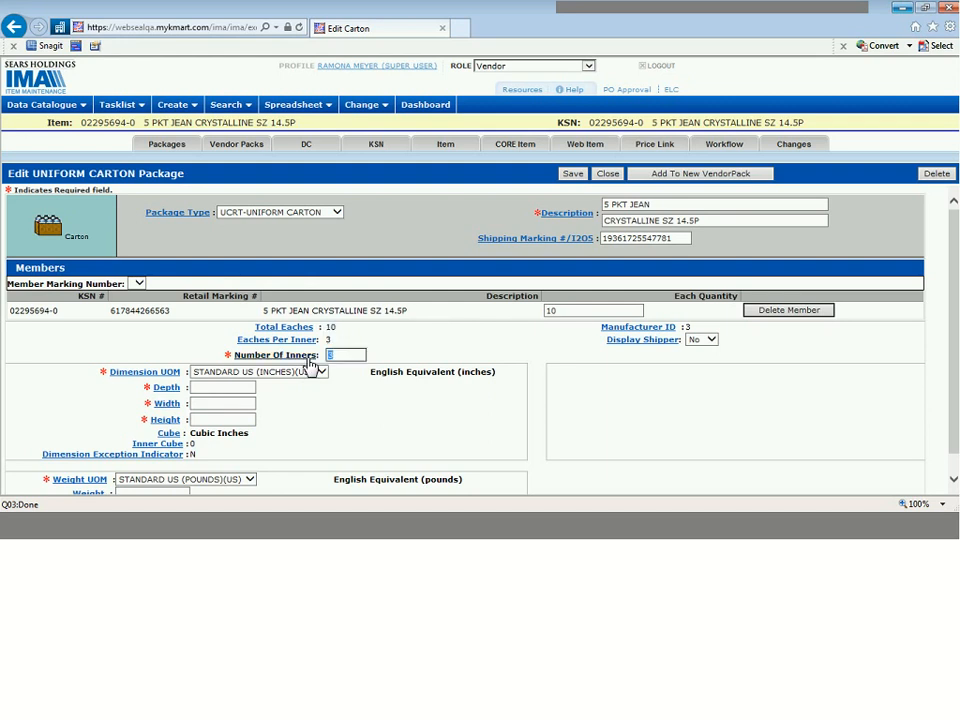
{"action": "type", "text": "10"}
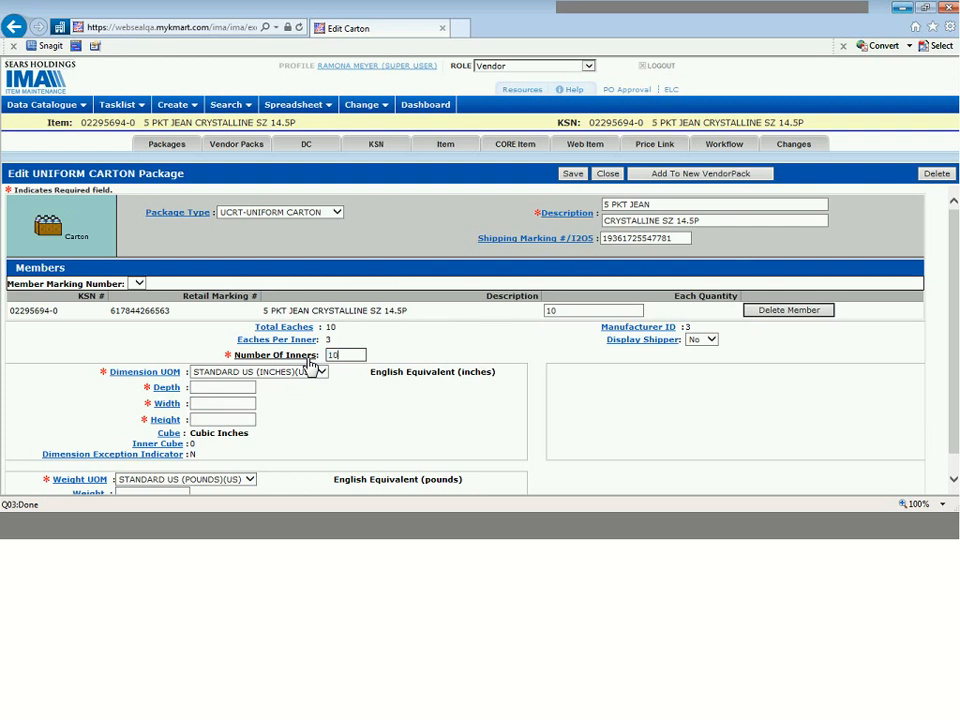
{"action": "left_click", "coordinate": [574, 176]}
Enter the carton's dimensions as depth 18, width 24 and height 50 inches, leaving the weight blank, and save the carton.
{"action": "left_click", "coordinate": [203, 389]}
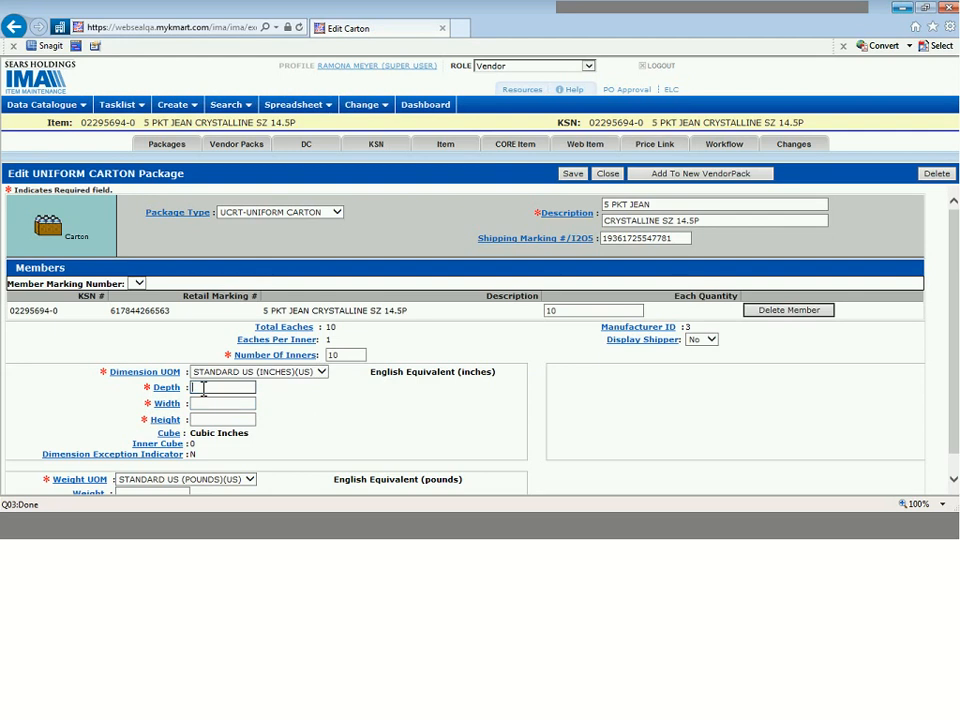
{"action": "type", "text": "18"}
{"action": "left_click", "coordinate": [205, 403]}
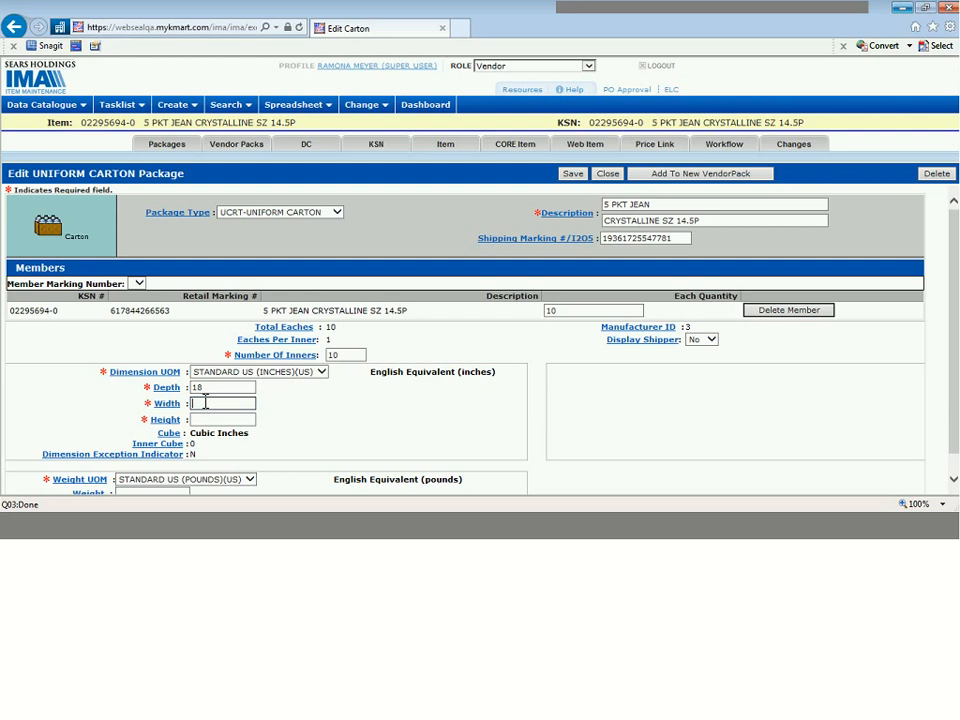
{"action": "type", "text": "24"}
{"action": "left_click", "coordinate": [197, 419]}
{"action": "type", "text": "50"}
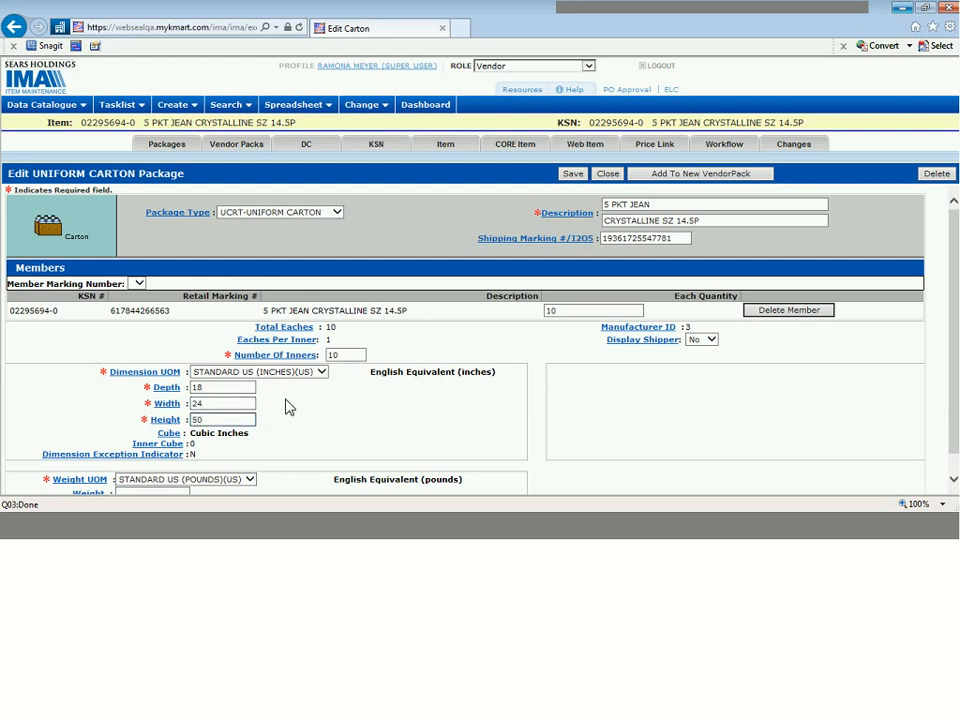
{"action": "left_click", "coordinate": [286, 401]}
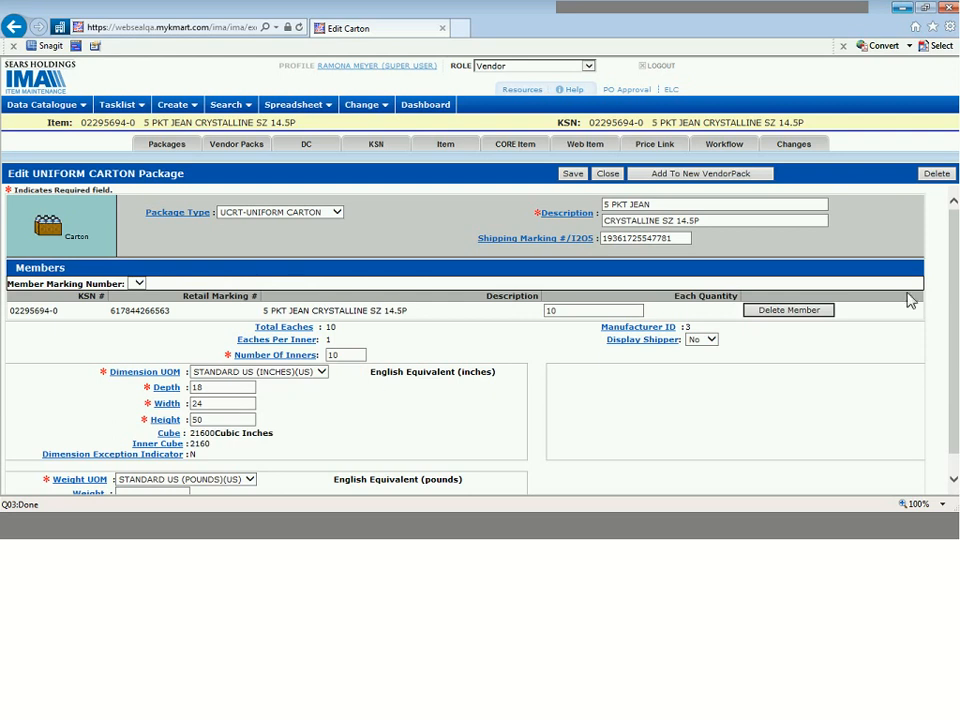
{"action": "scroll", "coordinate": [952, 312], "scroll_direction": "down", "scroll_amount": 1}
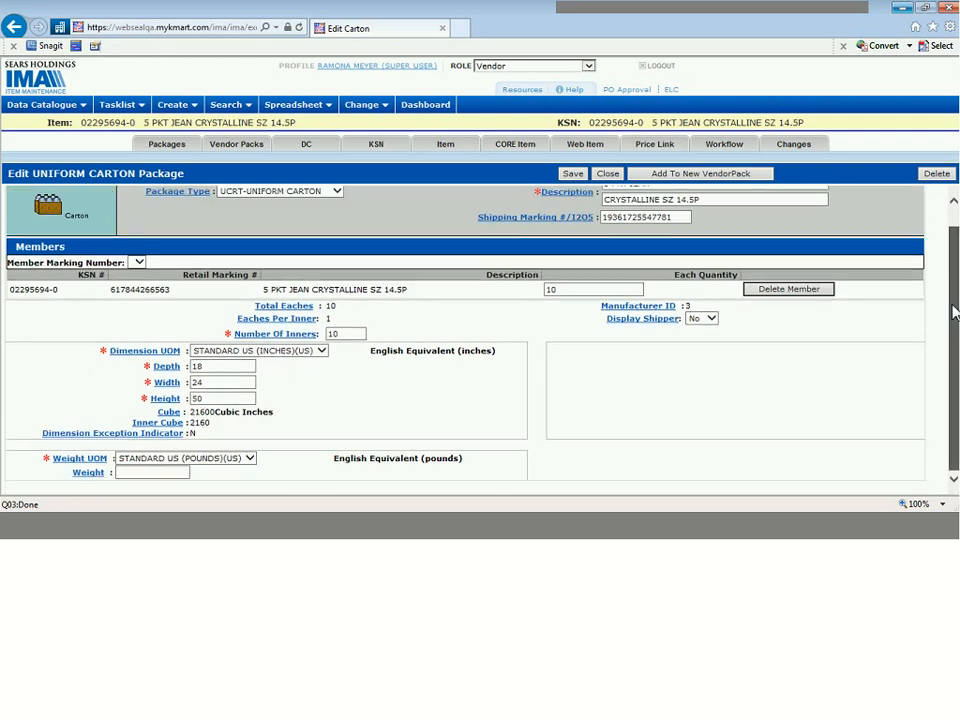
{"action": "left_click", "coordinate": [573, 174]}
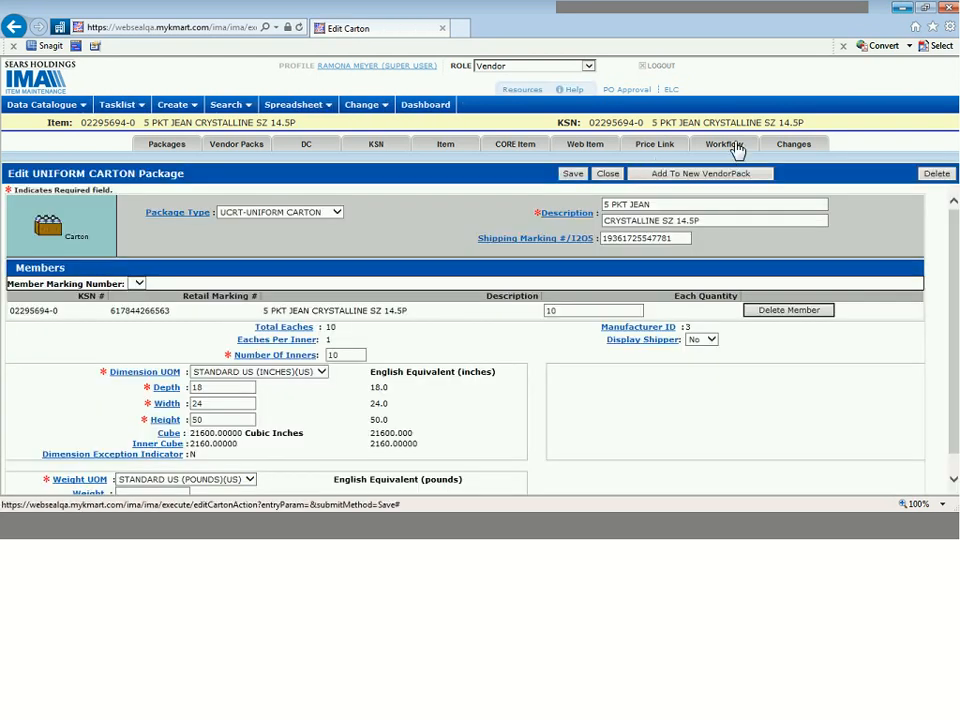
Run the Check For Errors workflow task on the item, then go to its package list.
{"action": "left_click", "coordinate": [733, 146]}
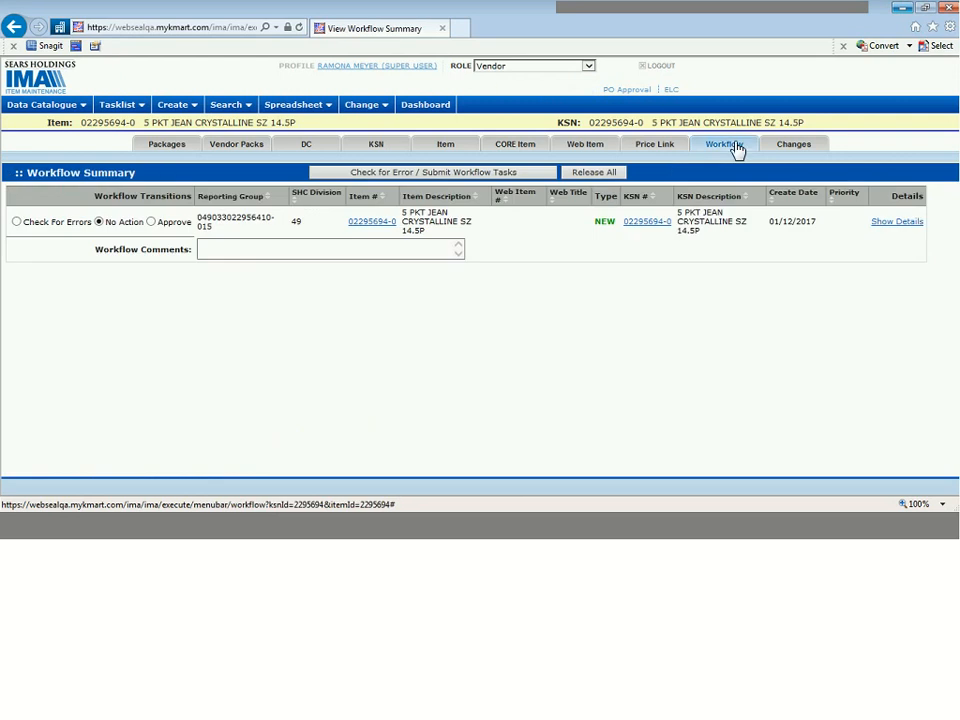
{"action": "left_click", "coordinate": [17, 223]}
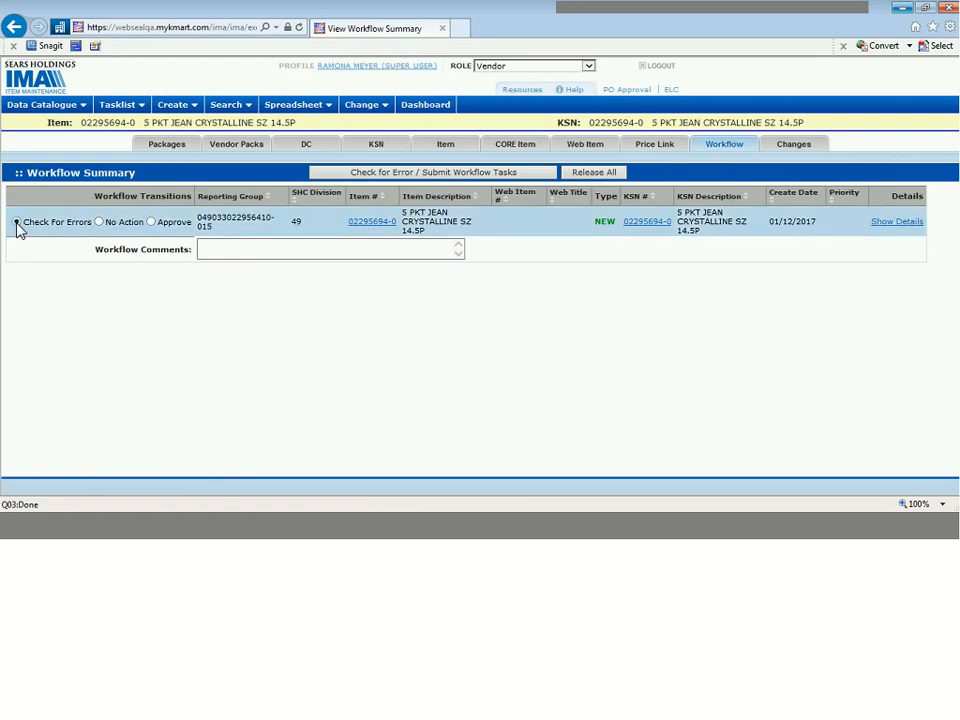
{"action": "left_click", "coordinate": [400, 177]}
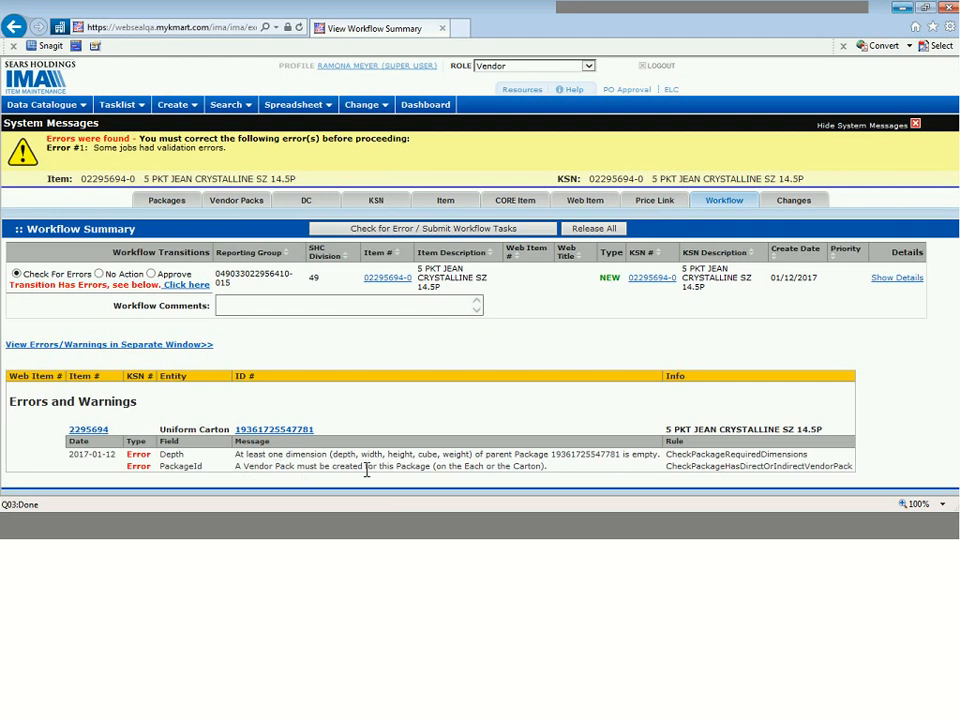
{"action": "left_click", "coordinate": [166, 202]}
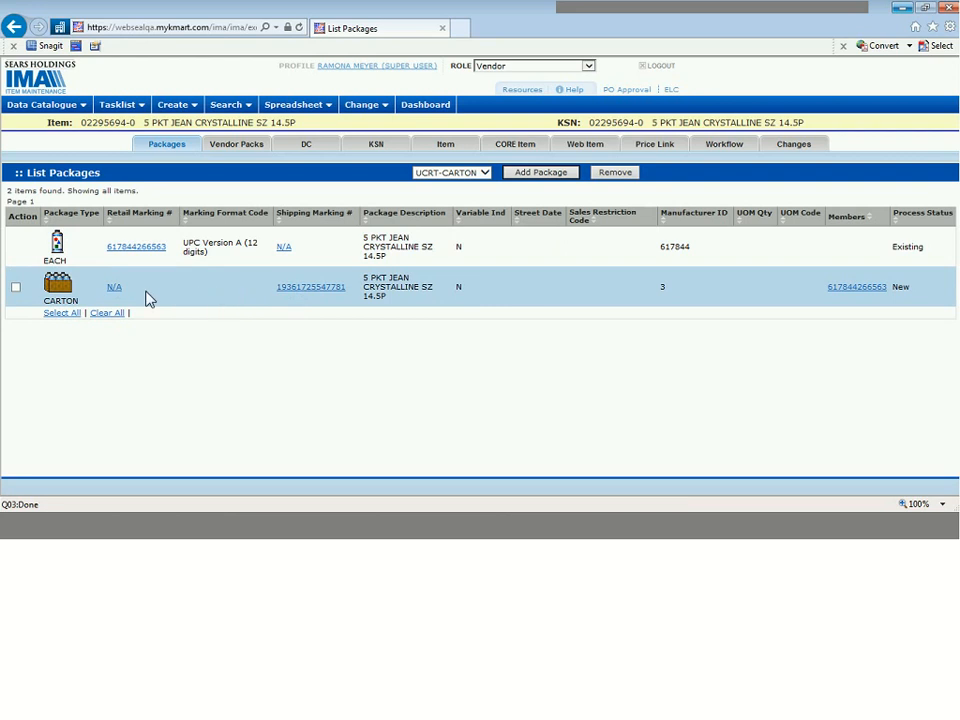
{"action": "left_click", "coordinate": [16, 290]}
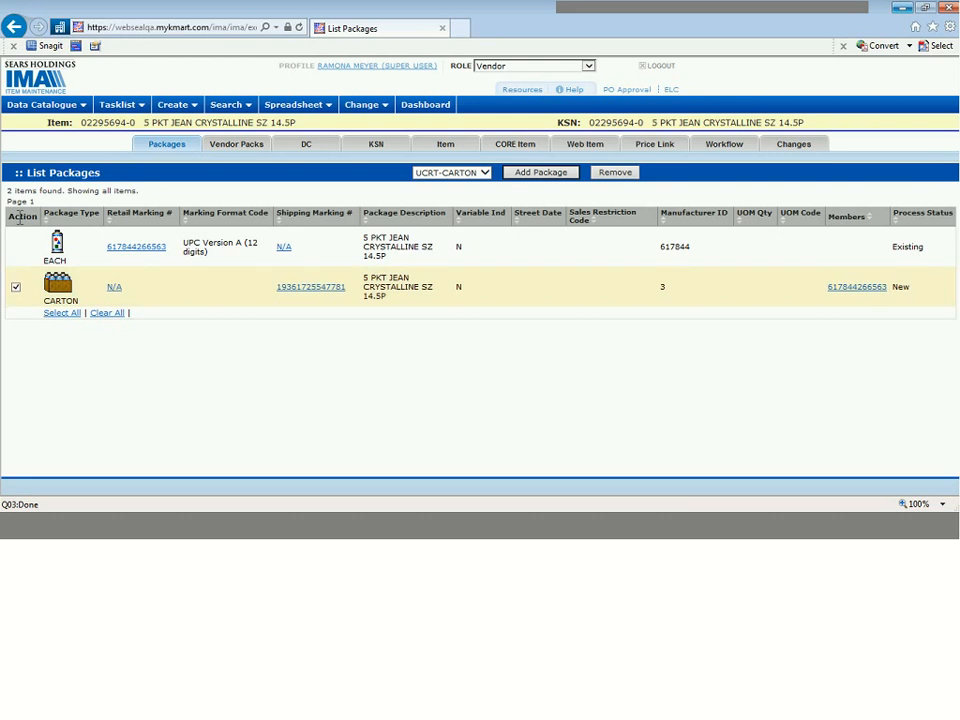
{"action": "left_click", "coordinate": [614, 173]}
{"action": "left_click", "coordinate": [16, 290]}
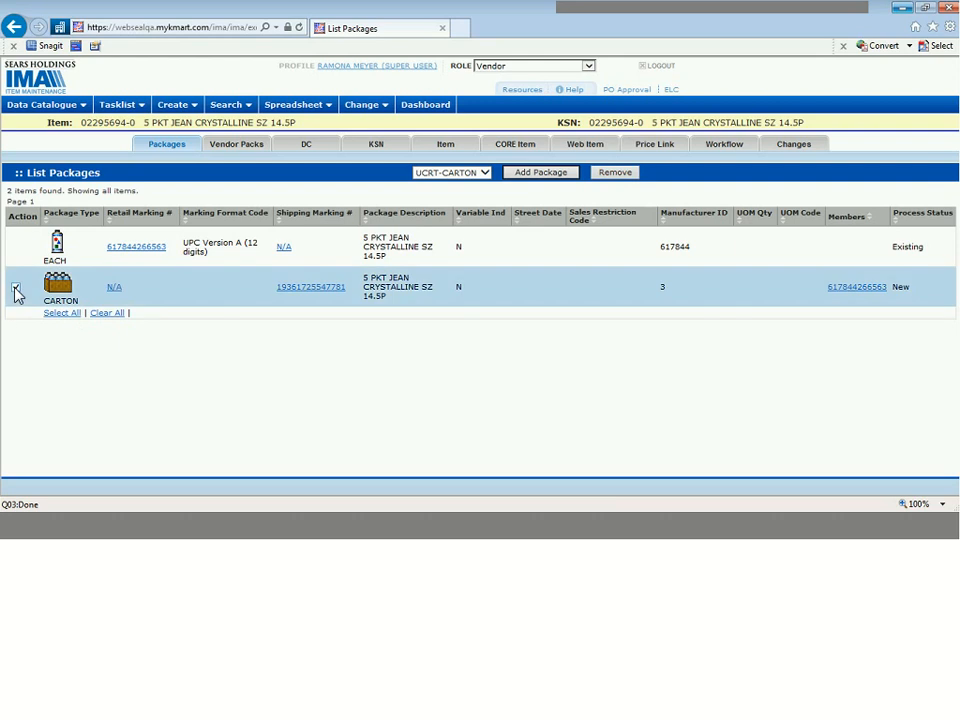
{"action": "left_click", "coordinate": [15, 288]}
{"action": "left_click", "coordinate": [329, 289]}
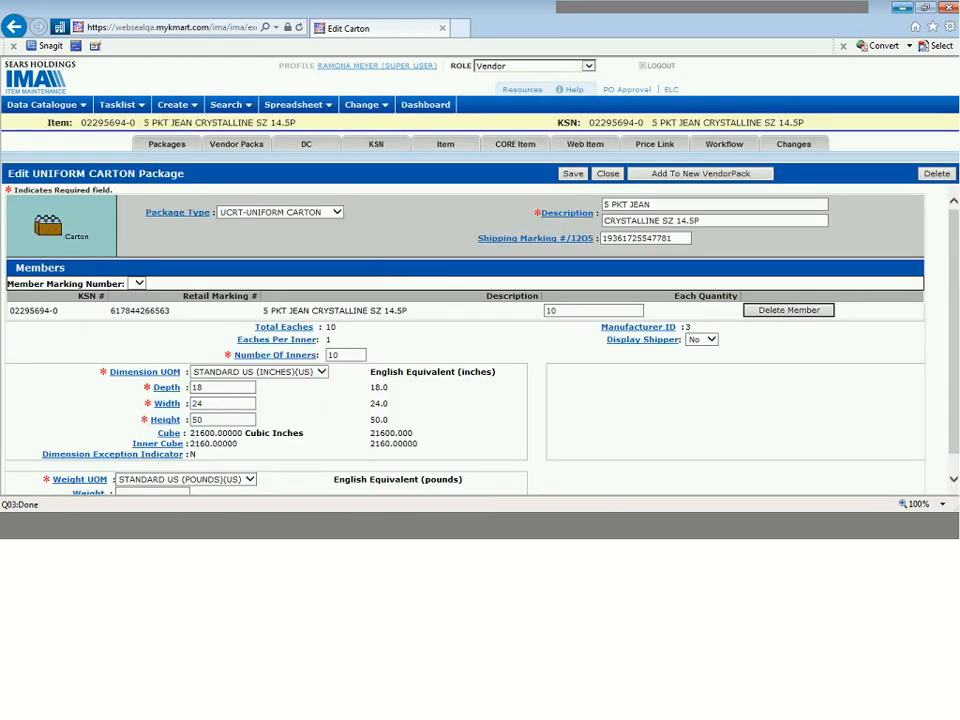
{"action": "scroll", "coordinate": [309, 471], "scroll_direction": "down", "scroll_amount": 1}
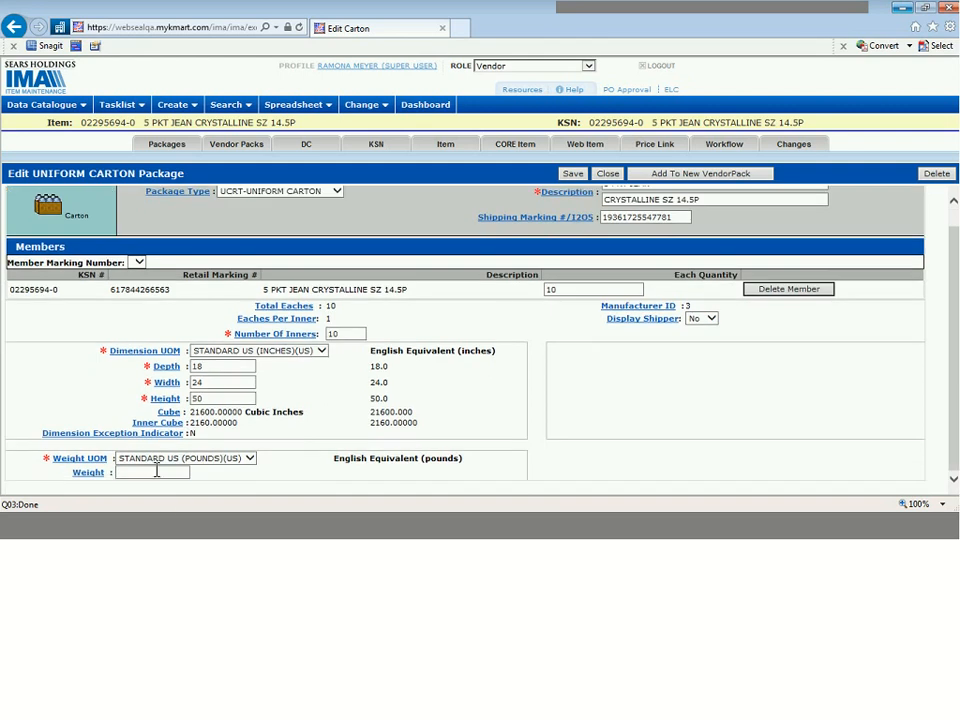
{"action": "left_click", "coordinate": [156, 472]}
{"action": "type", "text": "10"}
{"action": "left_click", "coordinate": [568, 175]}
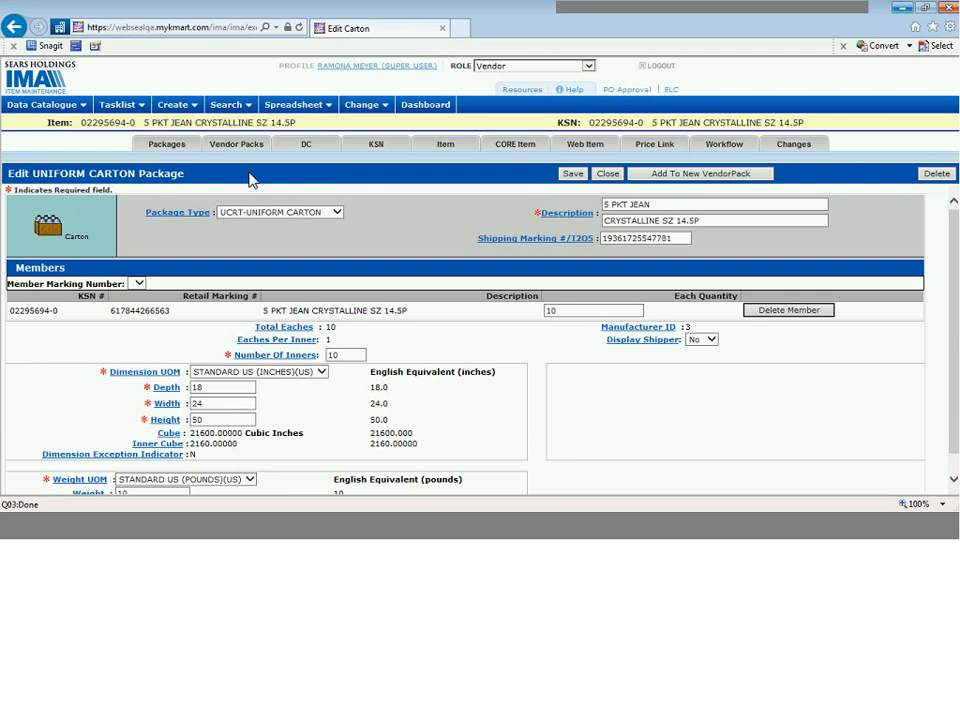
{"action": "left_click", "coordinate": [186, 110]}
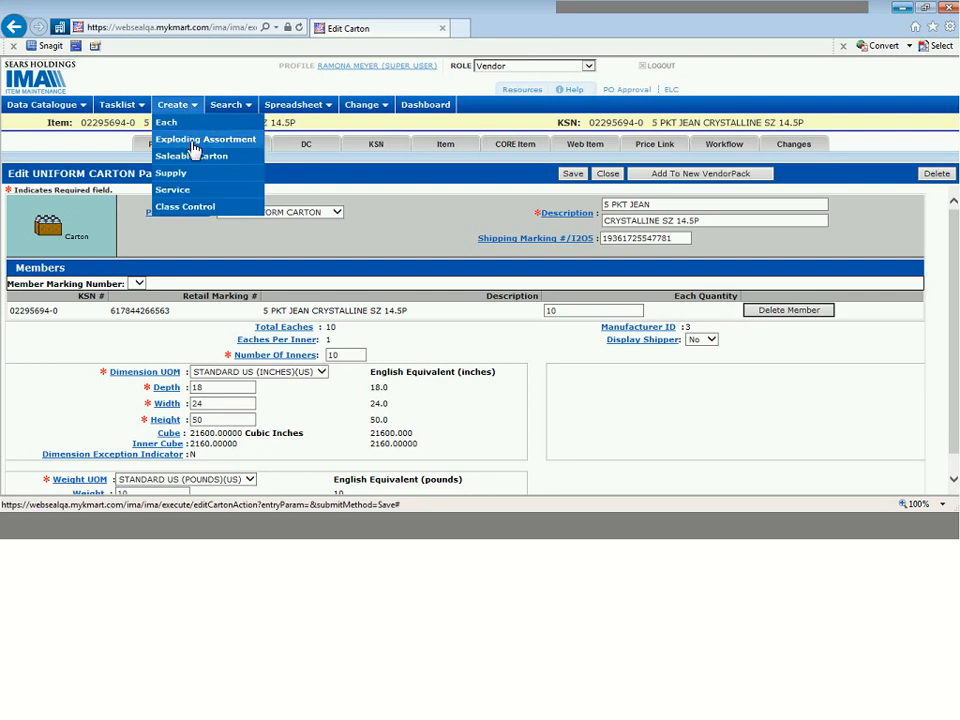
{"action": "left_click", "coordinate": [194, 142]}
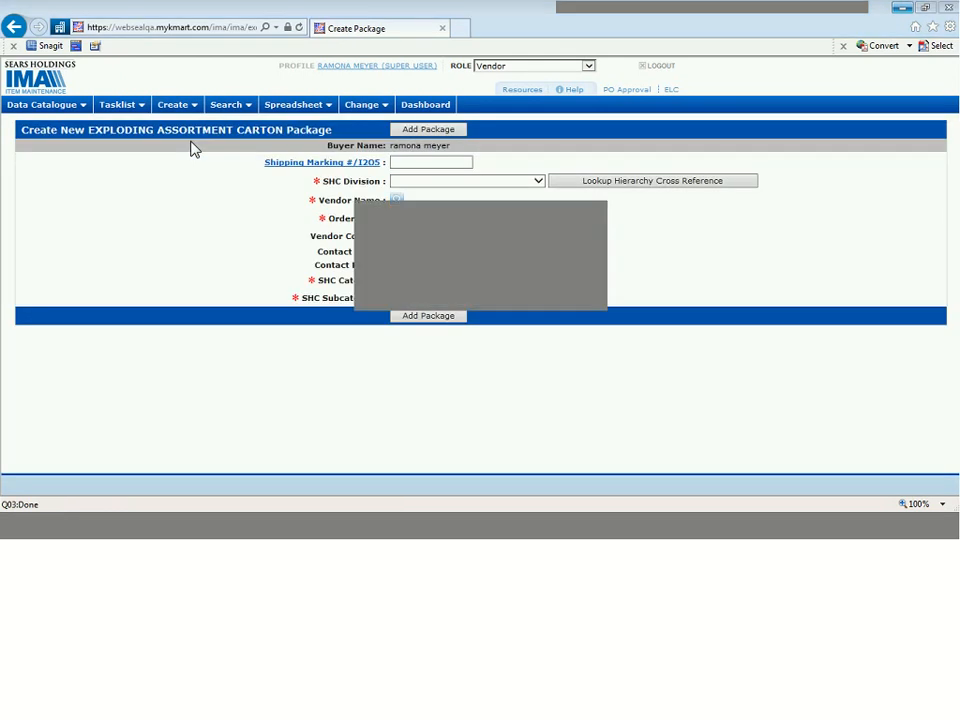
{"action": "key", "text": "alt+Tab"}
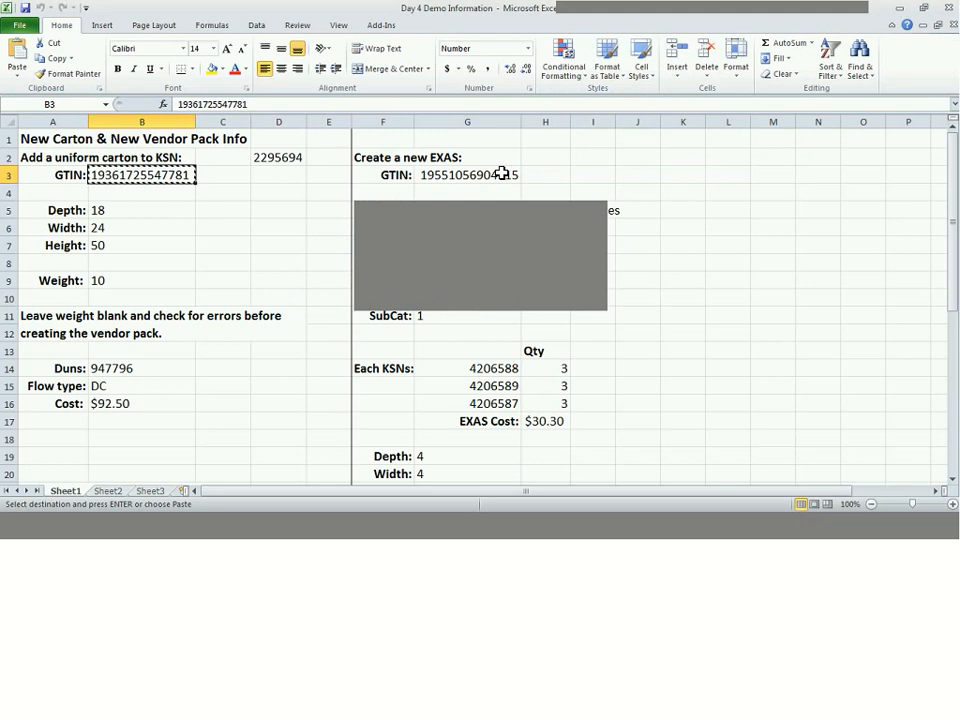
{"action": "left_click", "coordinate": [502, 174]}
{"action": "key", "text": "ctrl+c"}
{"action": "key", "text": "alt+Tab"}
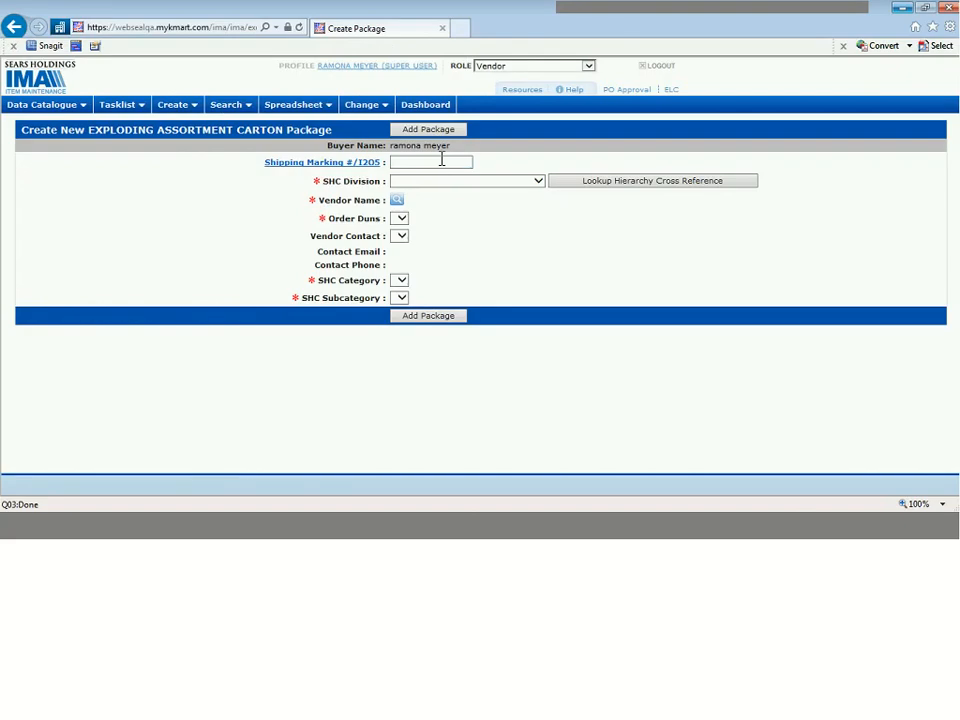
{"action": "left_click", "coordinate": [441, 160]}
{"action": "key", "text": "ctrl+v"}
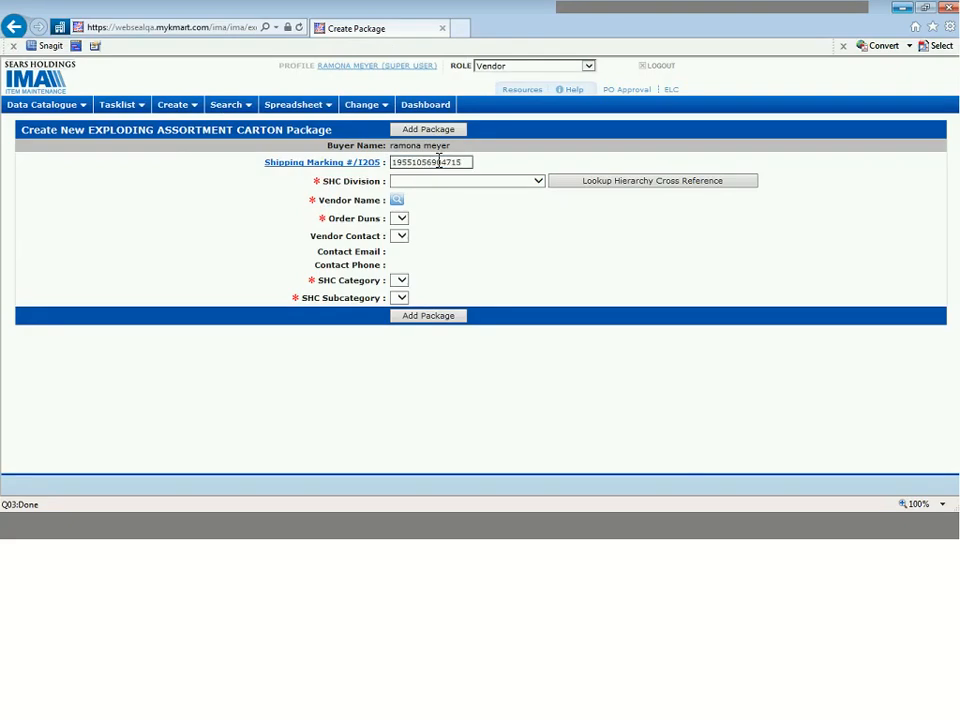
Choose SHC Division 30 - FASHION ACCESS and add the vendor found by Order Duns 695795.
{"action": "left_click", "coordinate": [439, 185]}
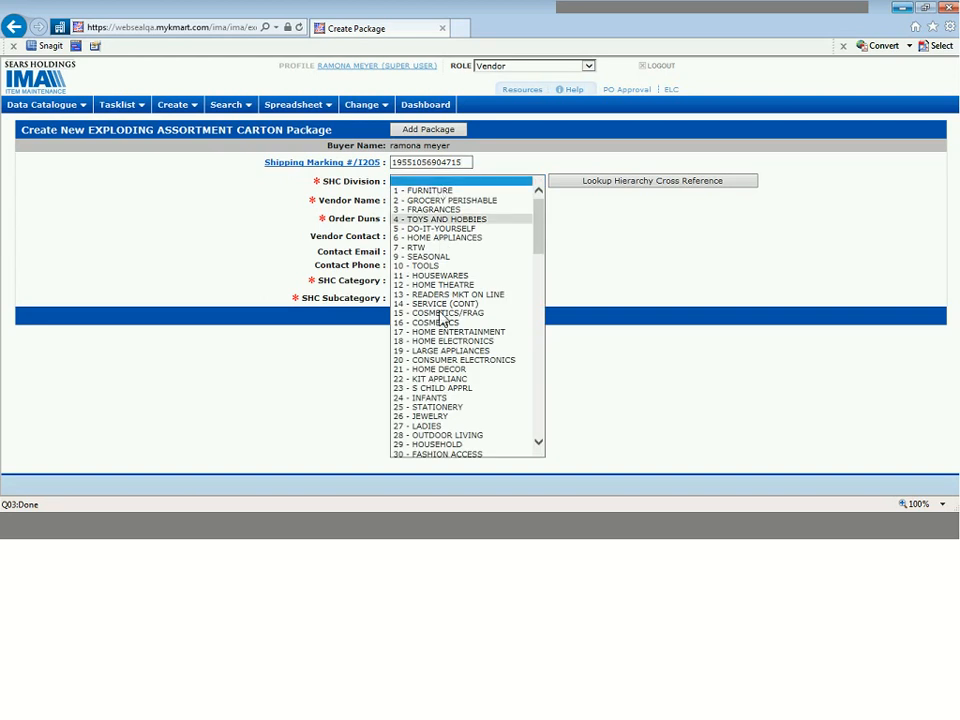
{"action": "left_click", "coordinate": [448, 448]}
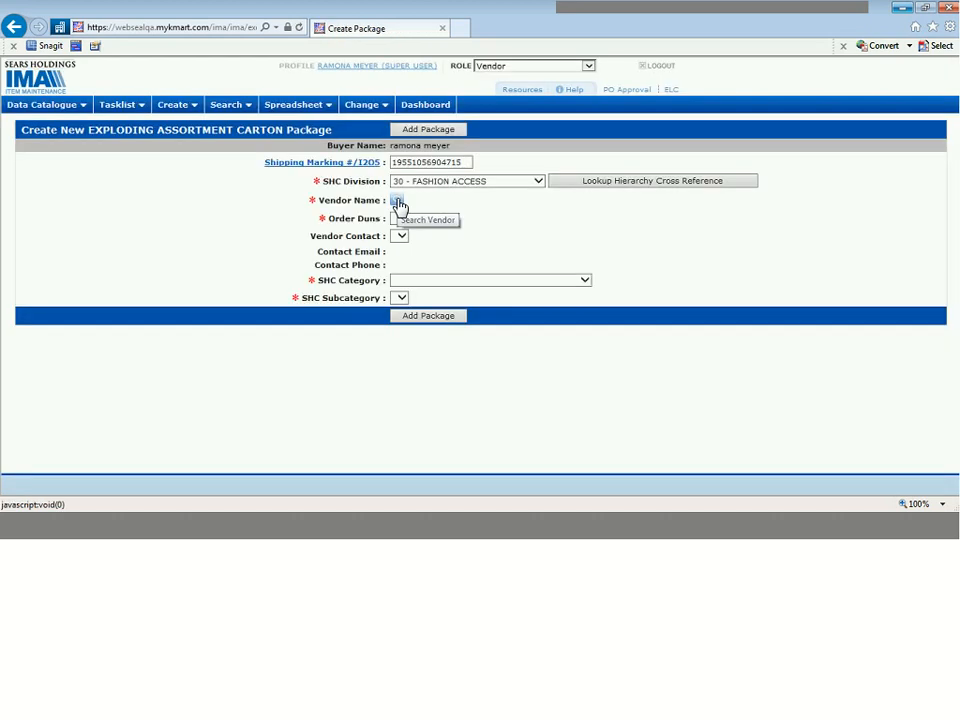
{"action": "left_click", "coordinate": [454, 199]}
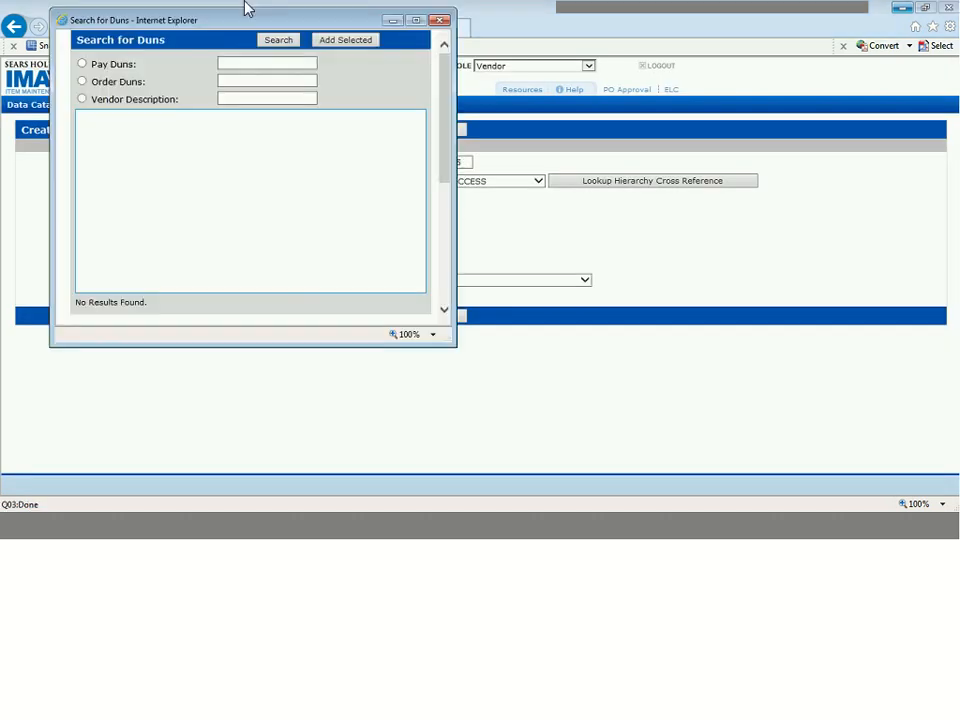
{"action": "left_click", "coordinate": [253, 81]}
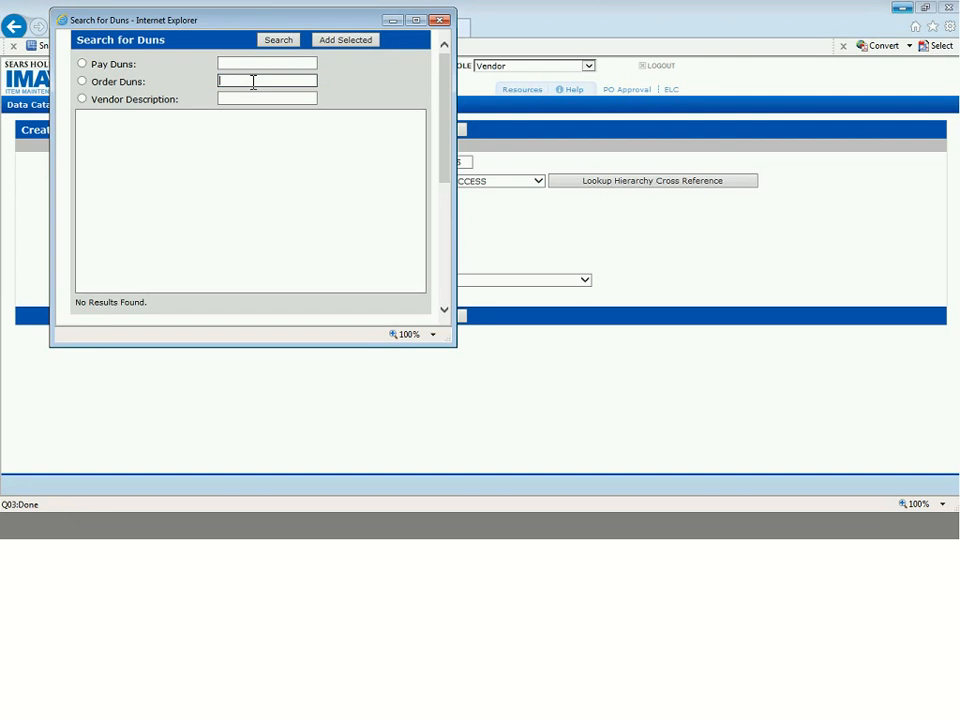
{"action": "type", "text": "695795"}
{"action": "key", "text": "Return"}
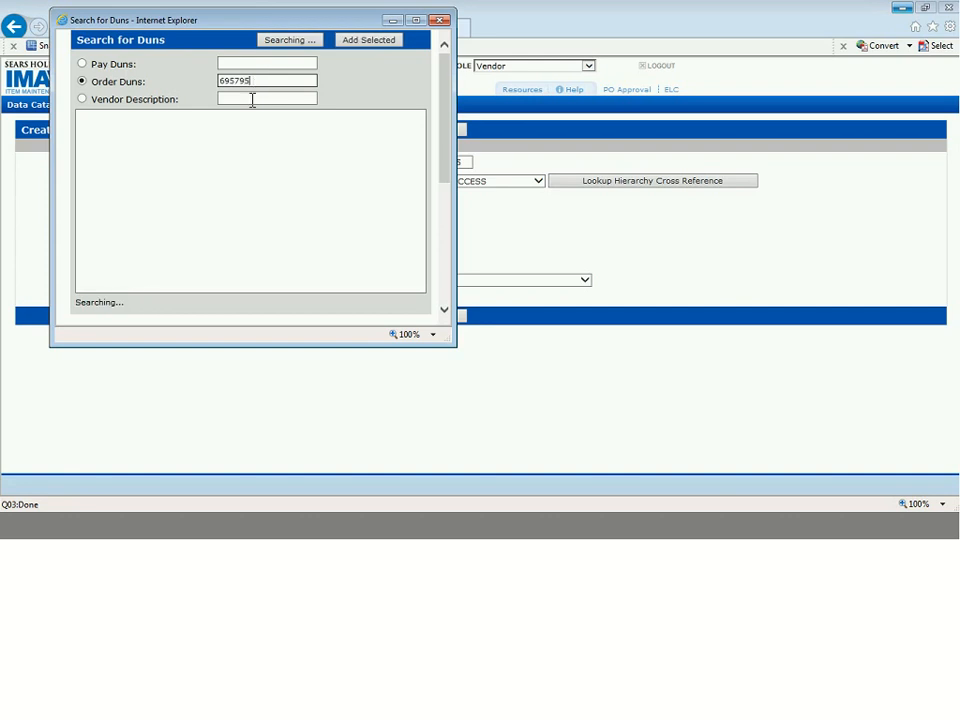
{"action": "left_click", "coordinate": [262, 115]}
{"action": "left_click", "coordinate": [355, 40]}
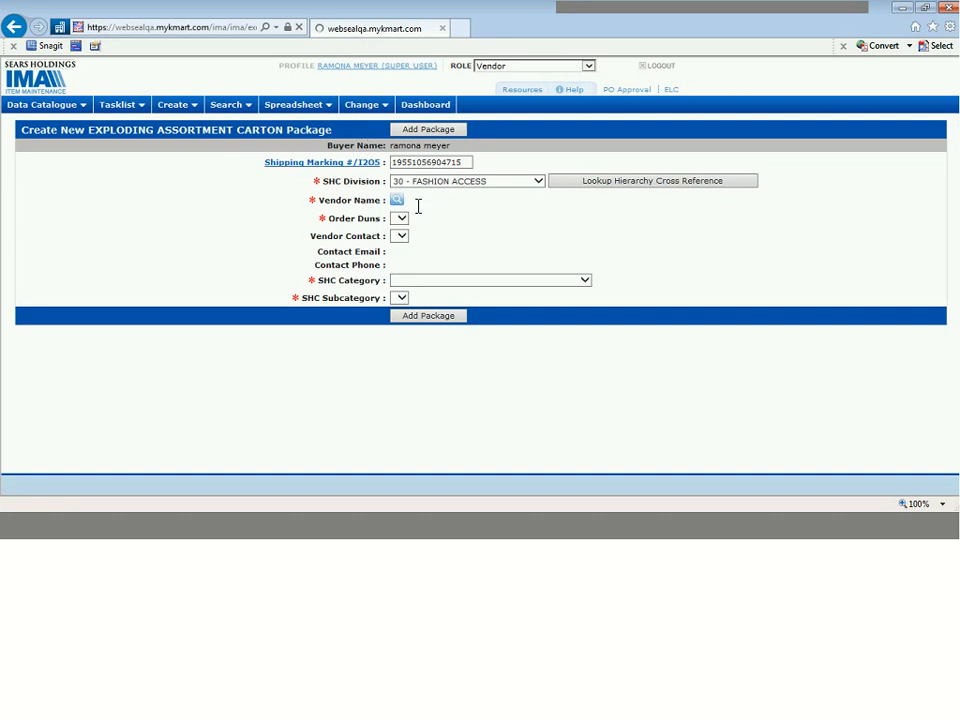
Choose SHC Category 93 - SCARVES and Subcategory 1 - FASHION SCARVES, then add the package.
{"action": "left_click", "coordinate": [440, 287]}
{"action": "left_click_drag", "start_coordinate": [583, 285], "coordinate": [583, 464]}
{"action": "left_click", "coordinate": [467, 453]}
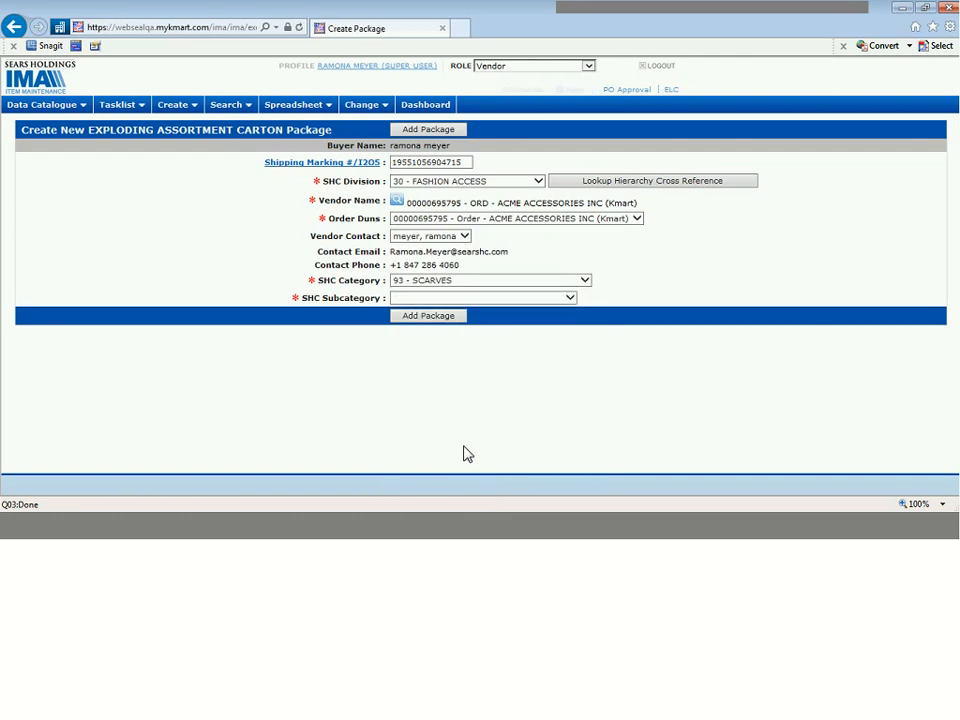
{"action": "left_click", "coordinate": [418, 300]}
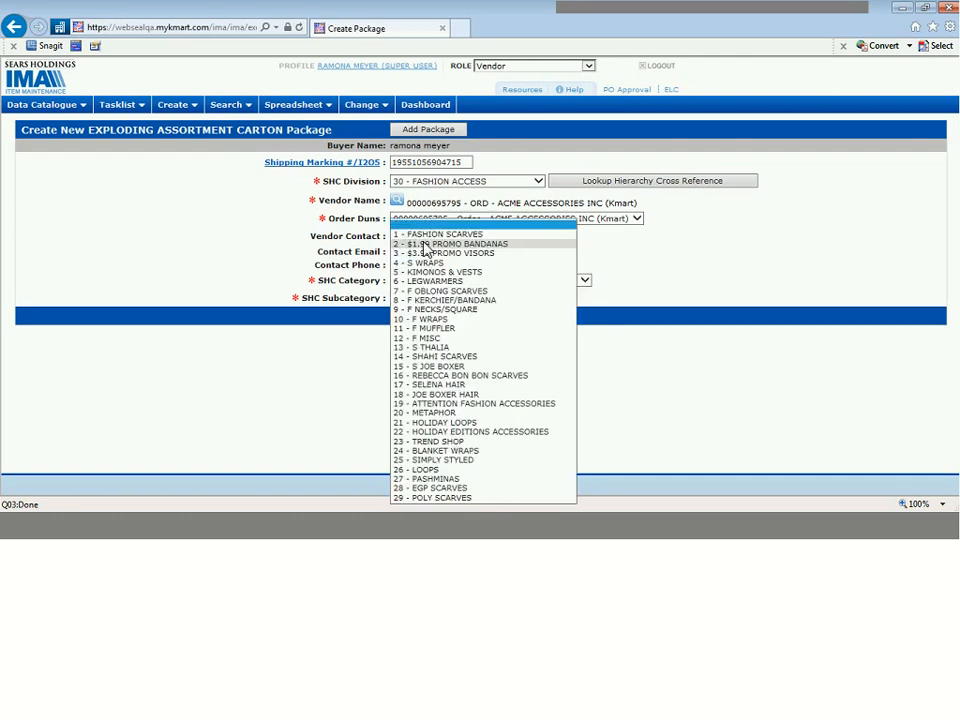
{"action": "left_click", "coordinate": [428, 233]}
{"action": "left_click", "coordinate": [426, 317]}
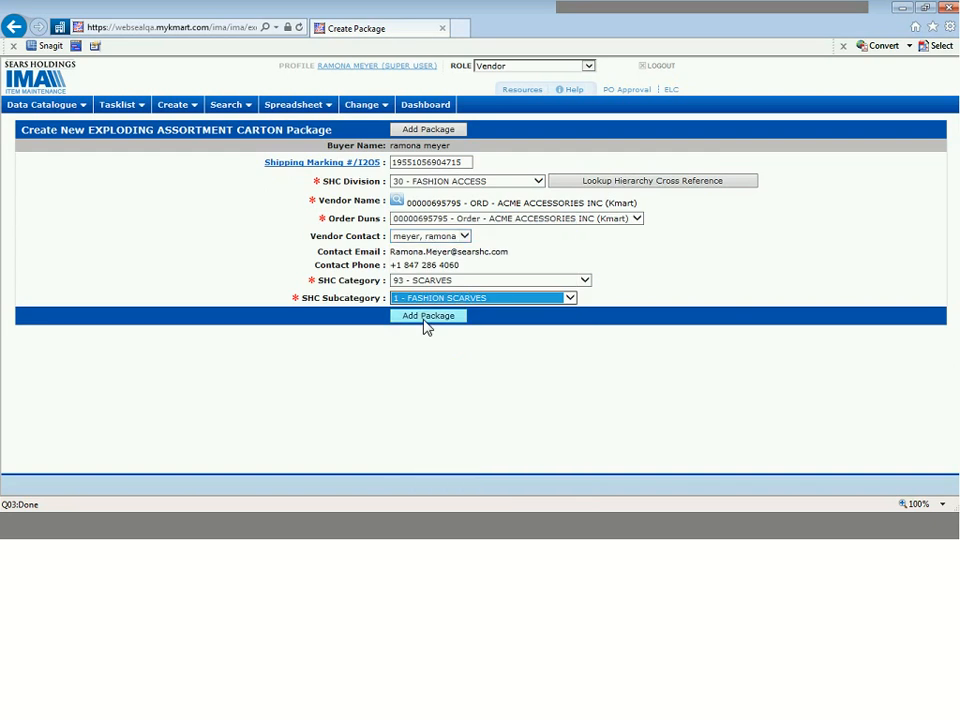
{"action": "left_click", "coordinate": [426, 317]}
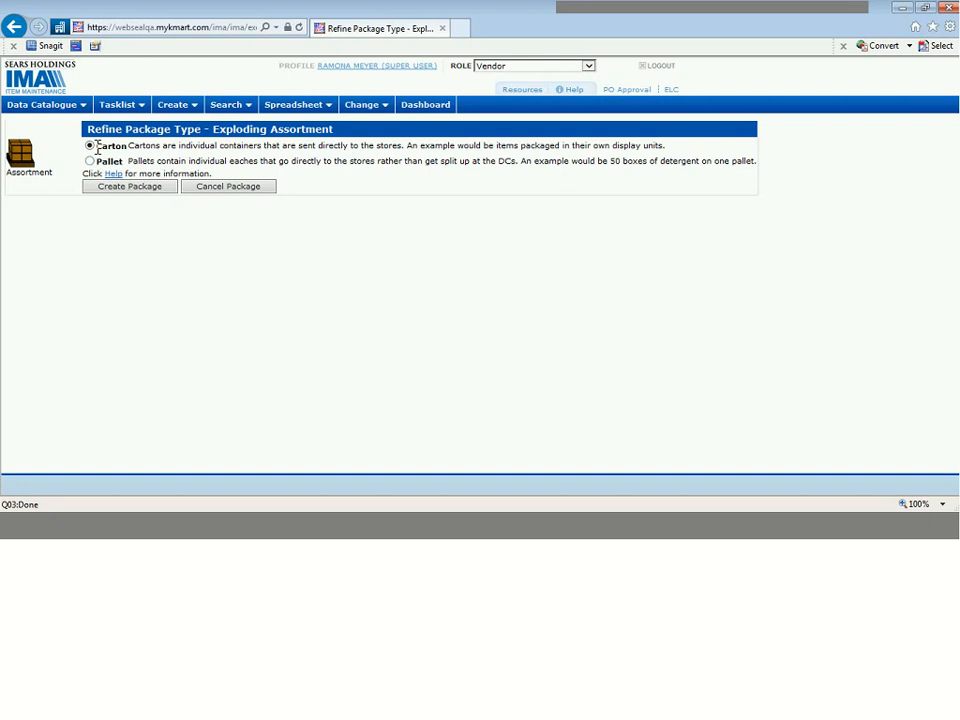
Create the exploding assortment as a Carton package and enter the two-line description "scarfs" and "exas".
{"action": "left_click", "coordinate": [128, 195]}
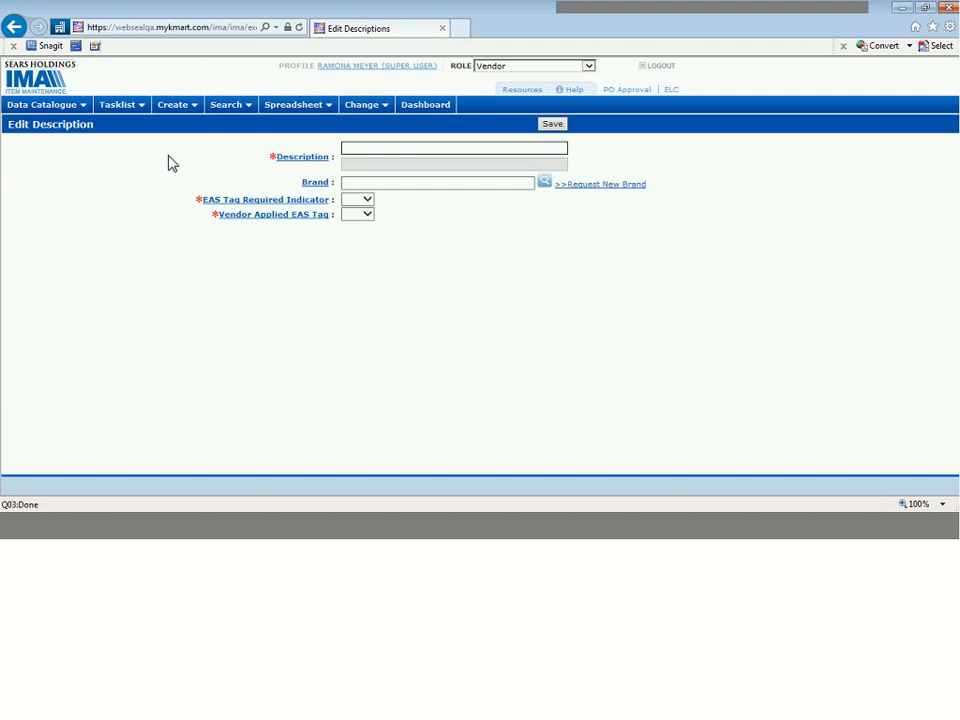
{"action": "mouse_move", "coordinate": [325, 112]}
{"action": "type", "text": "scarf"}
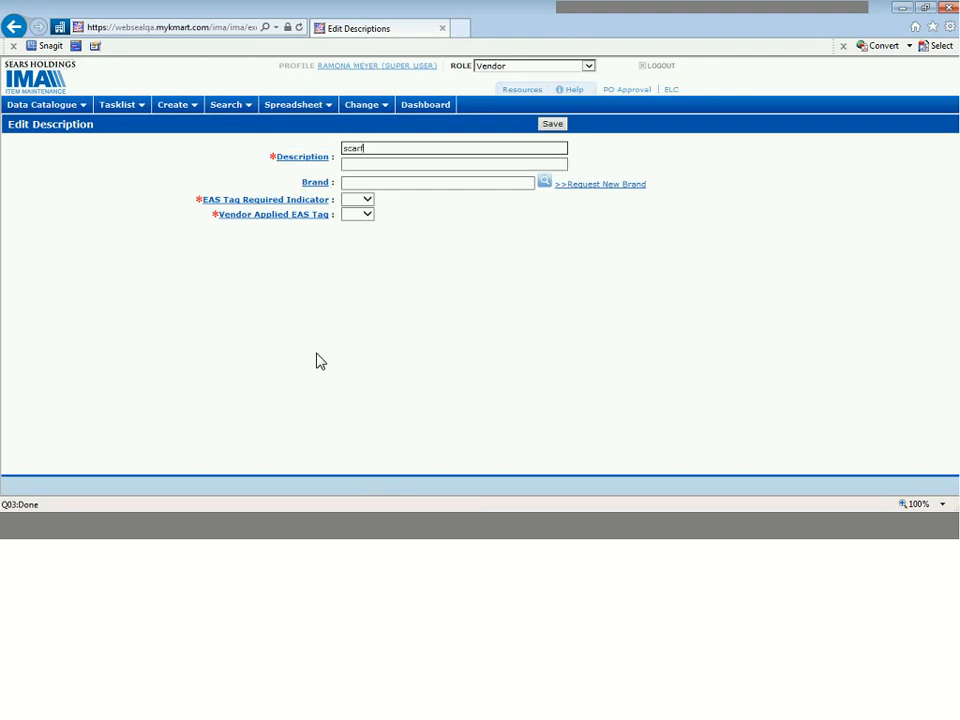
{"action": "type", "text": "s"}
{"action": "key", "text": "Tab"}
{"action": "type", "text": "exas"}
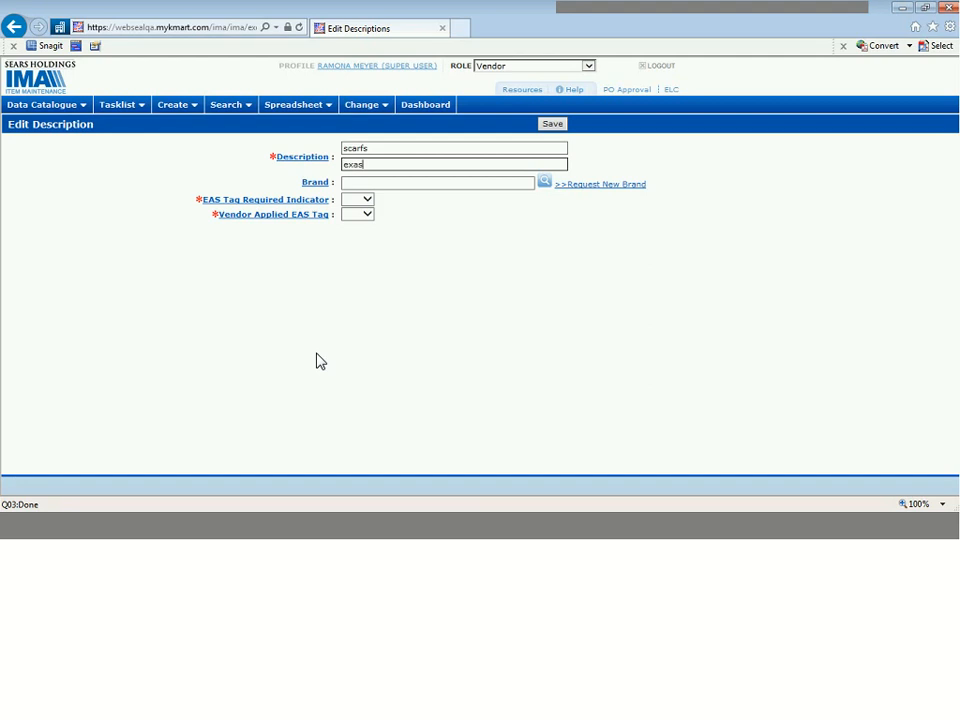
{"action": "key", "text": "Tab"}
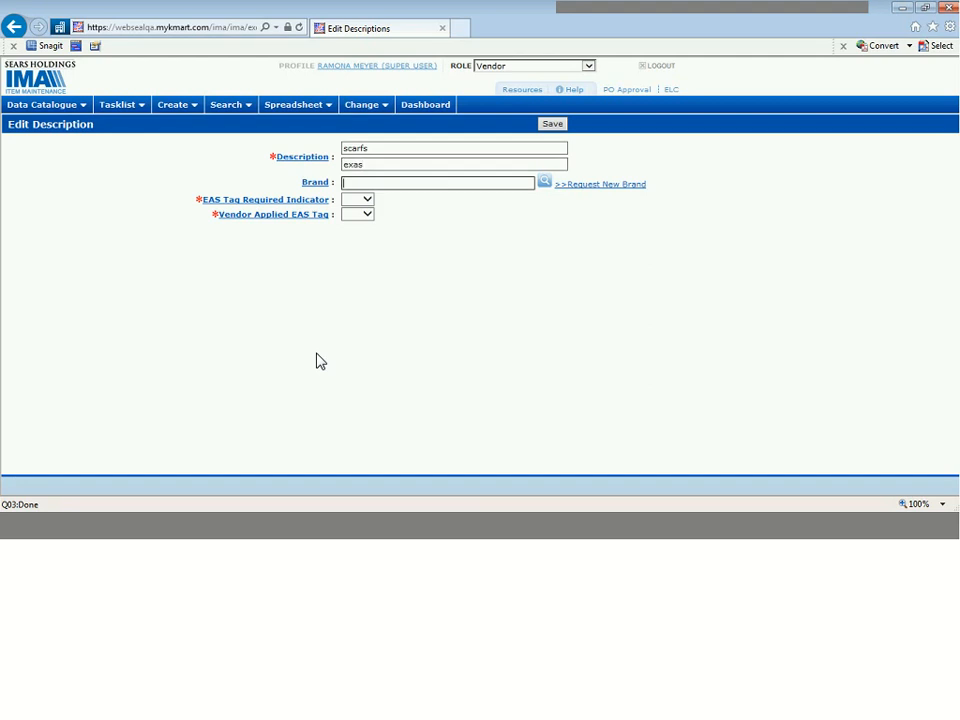
Set EAS Tag Required Indicator and Vendor Applied EAS Tag to No, and save the description.
{"action": "left_click", "coordinate": [366, 199]}
{"action": "left_click", "coordinate": [366, 200]}
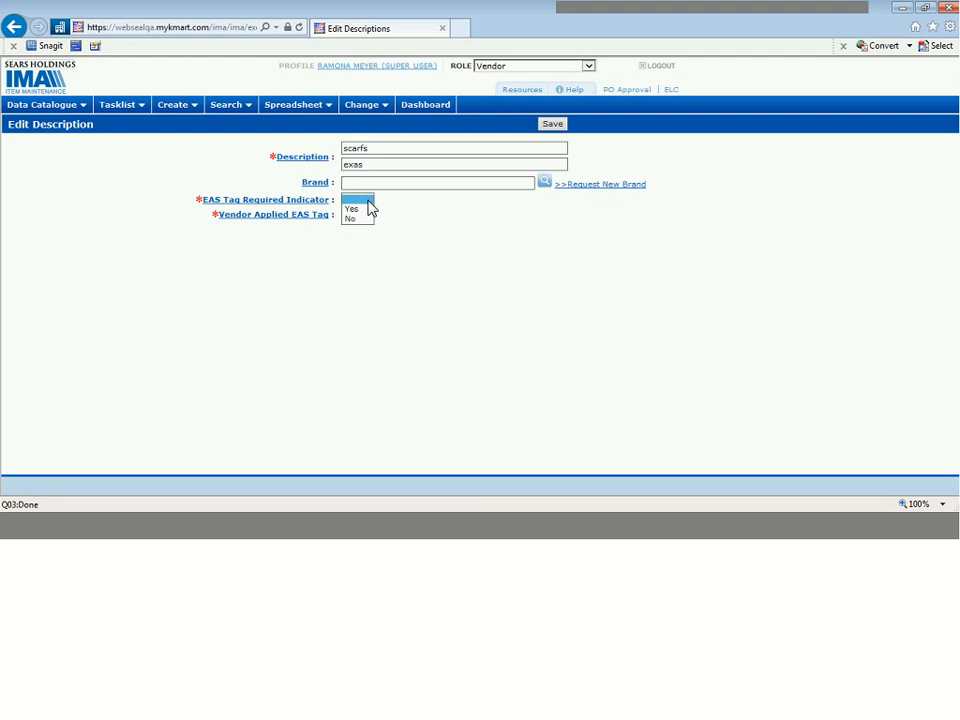
{"action": "left_click", "coordinate": [362, 219]}
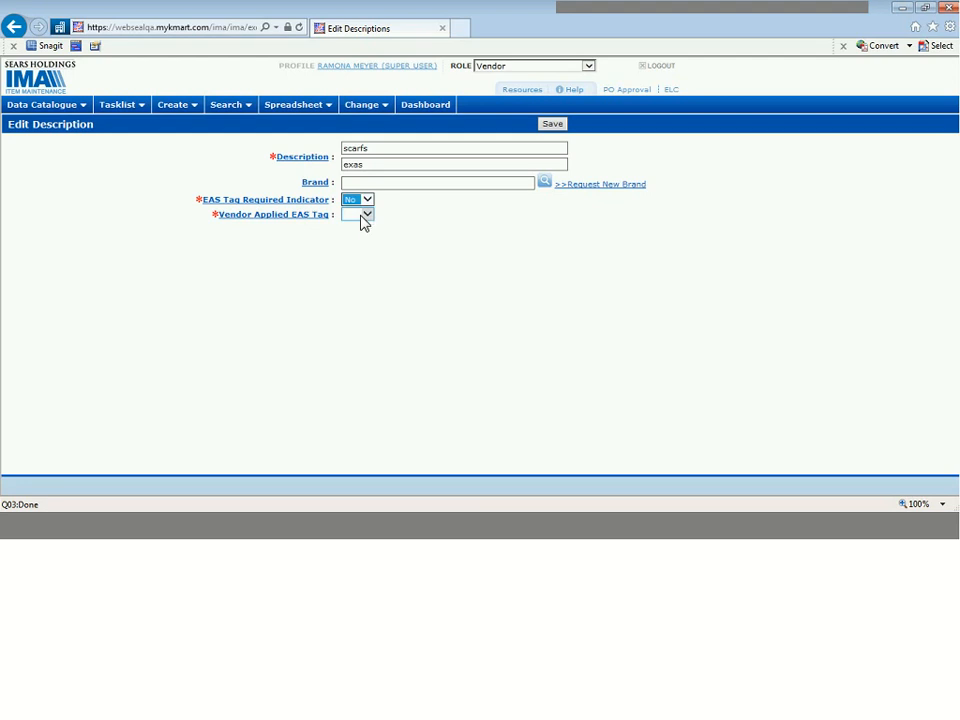
{"action": "left_click", "coordinate": [366, 216]}
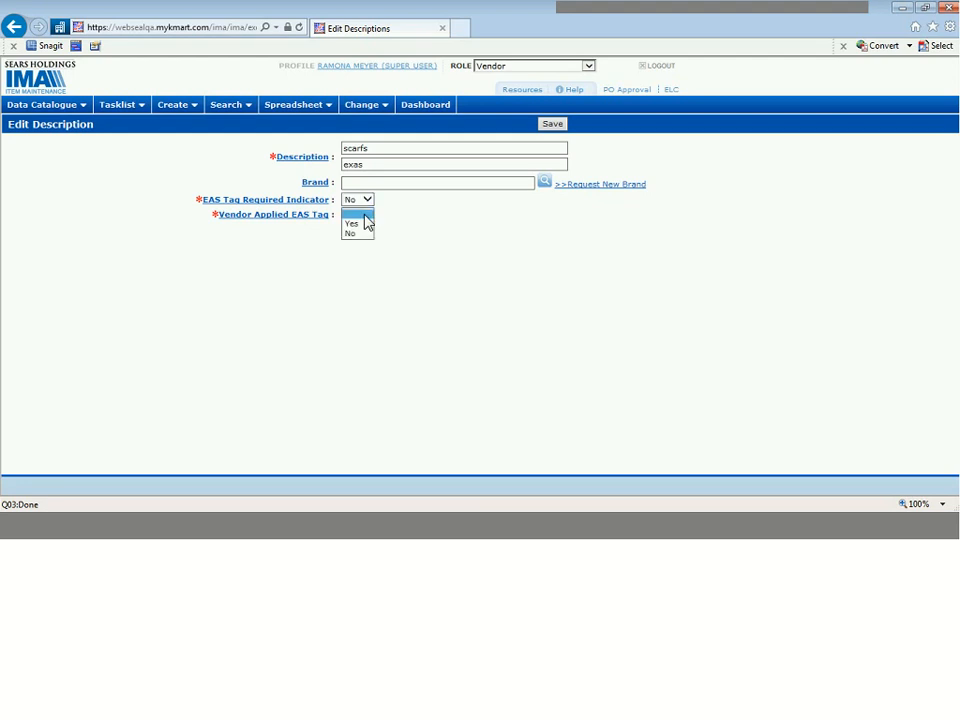
{"action": "left_click", "coordinate": [362, 235]}
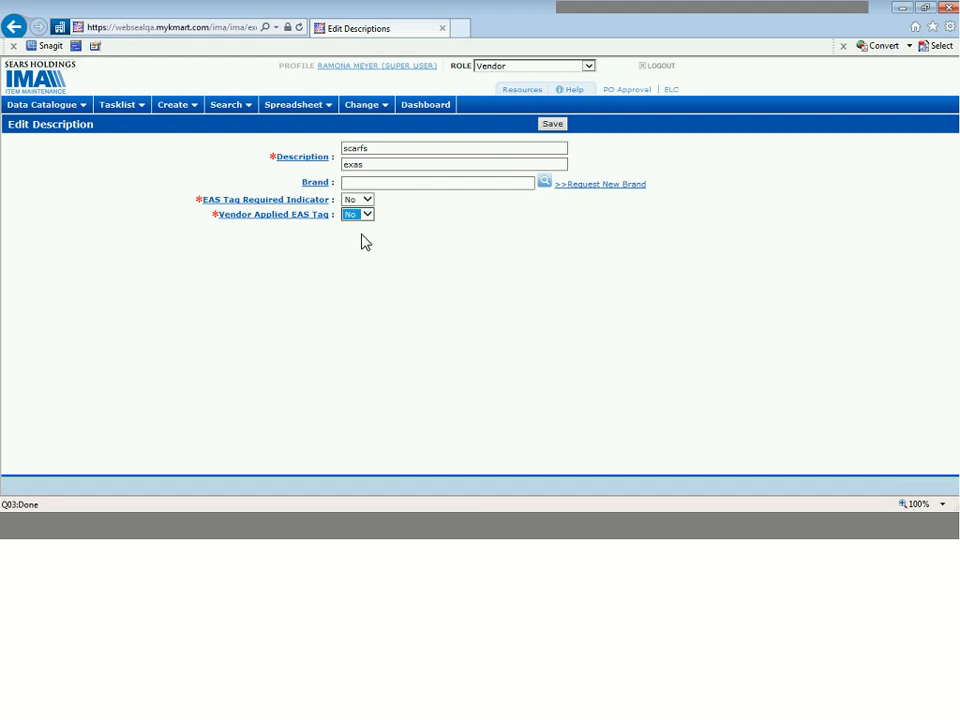
{"action": "left_click", "coordinate": [561, 128]}
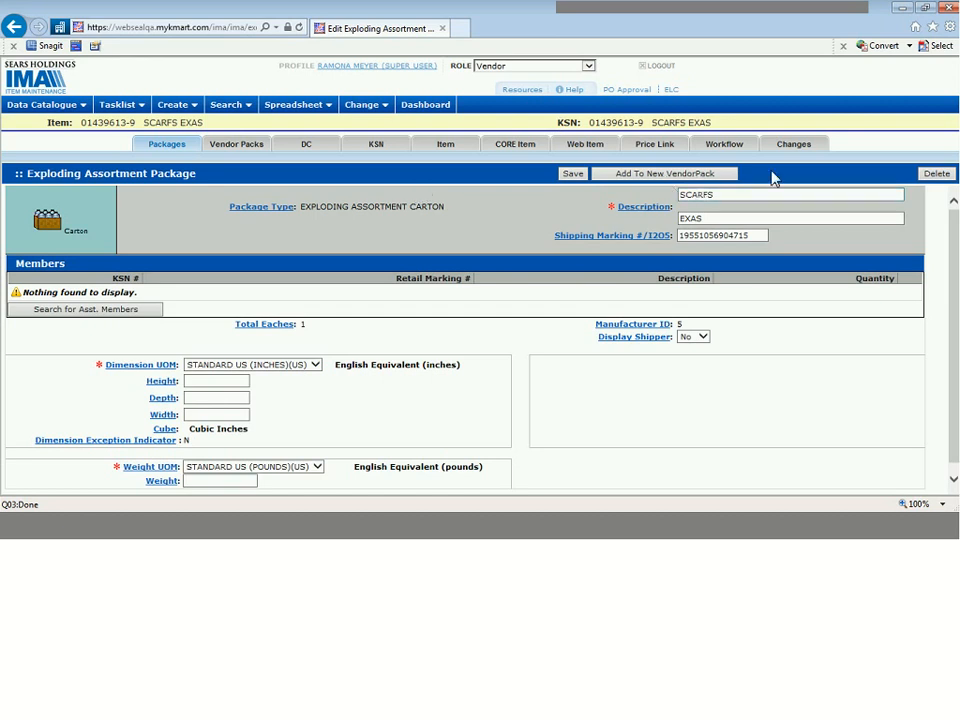
Search for assortment member KSN 4206588 from the Excel sheet and add it to the package.
{"action": "left_click", "coordinate": [715, 236]}
{"action": "left_click", "coordinate": [118, 311]}
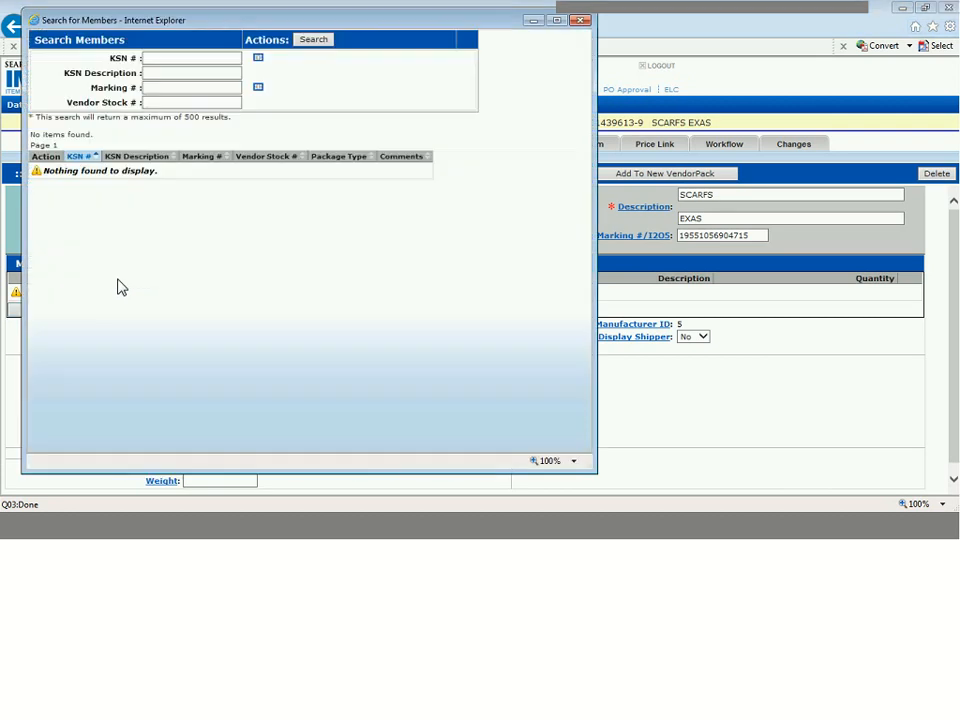
{"action": "left_click", "coordinate": [171, 101]}
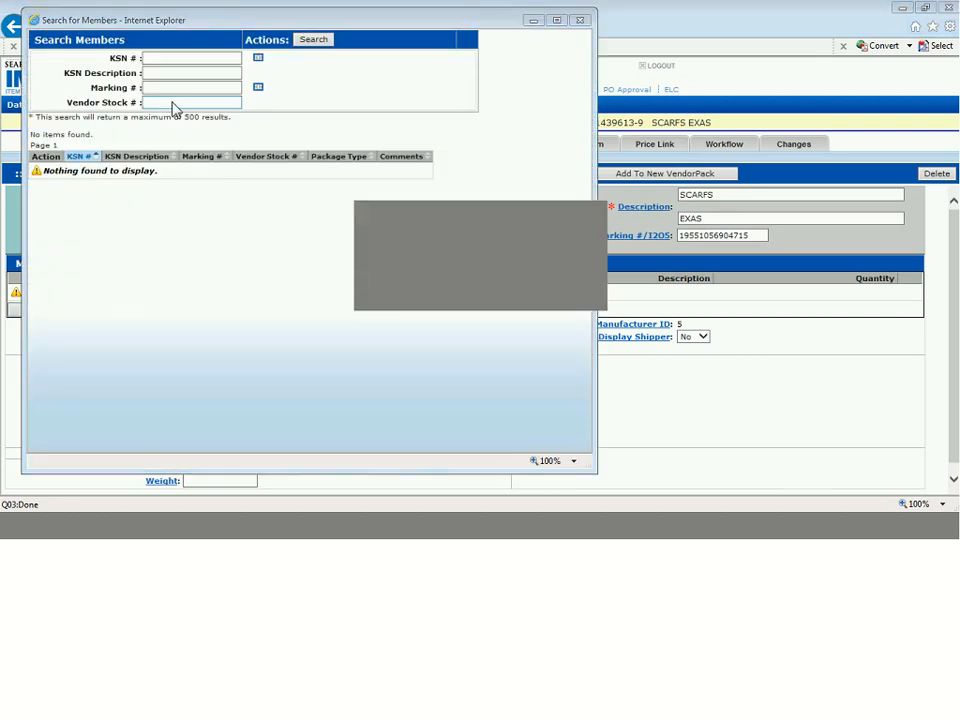
{"action": "key", "text": "alt+Tab"}
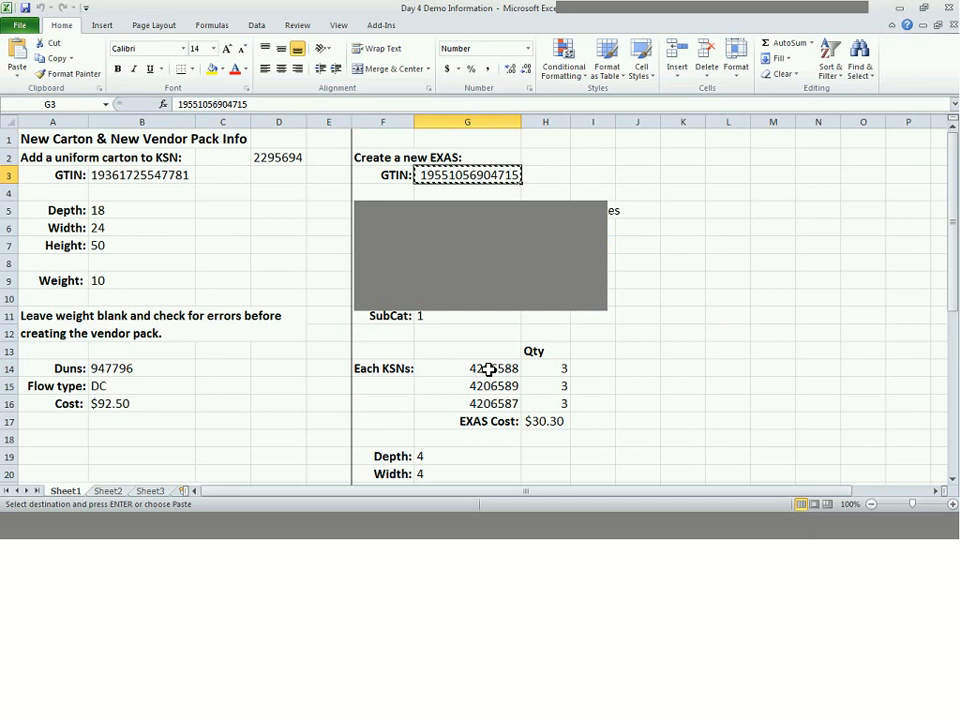
{"action": "key", "text": "alt+Tab"}
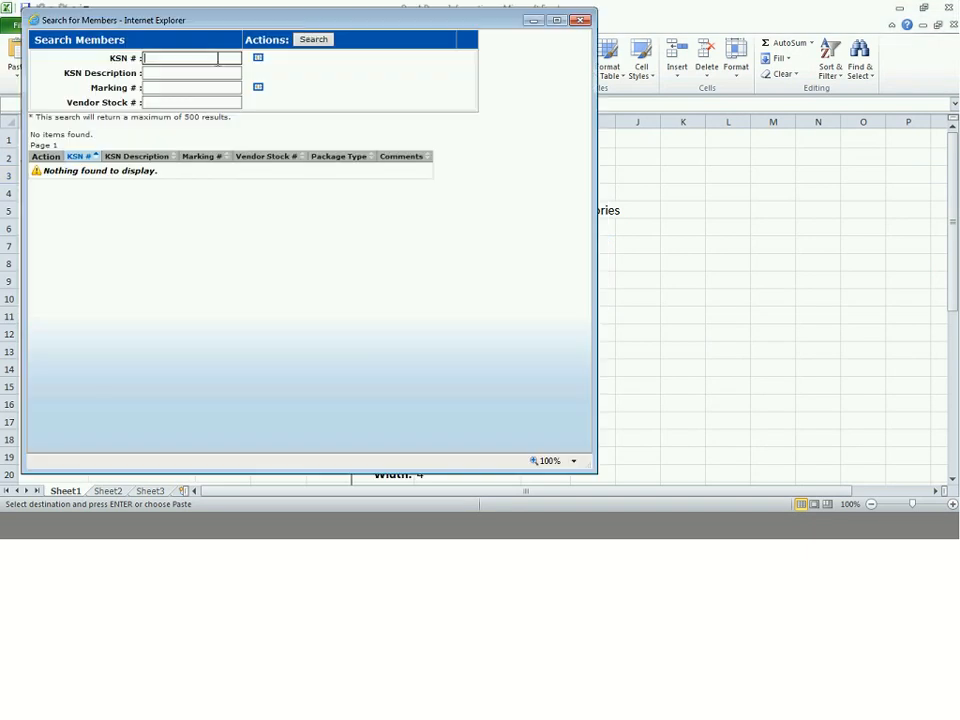
{"action": "type", "text": "4206588"}
{"action": "left_click", "coordinate": [322, 40]}
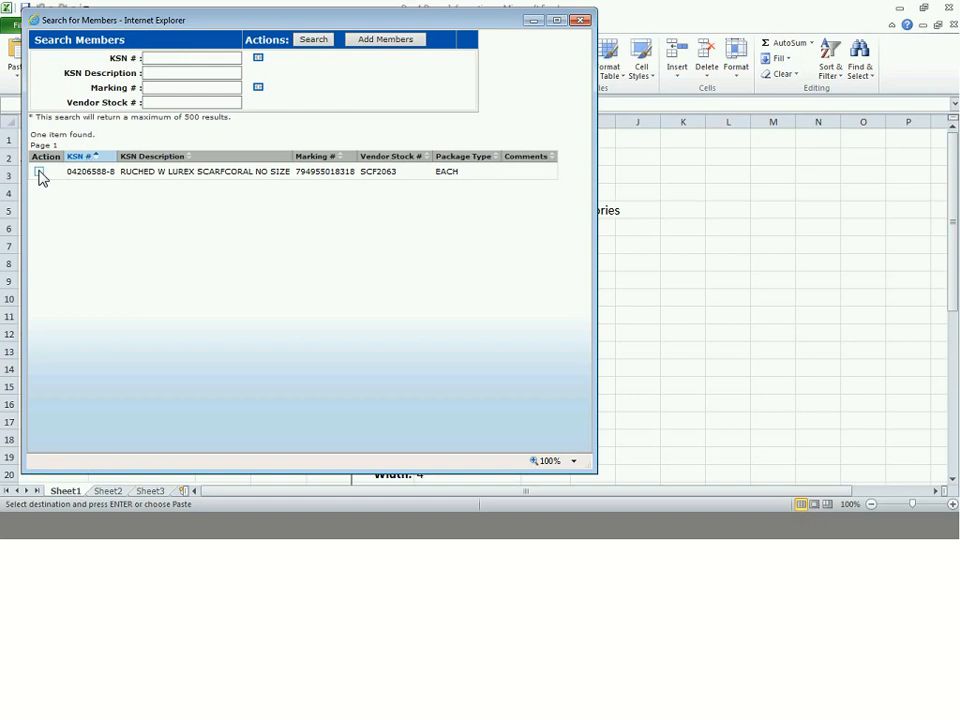
{"action": "left_click", "coordinate": [39, 172]}
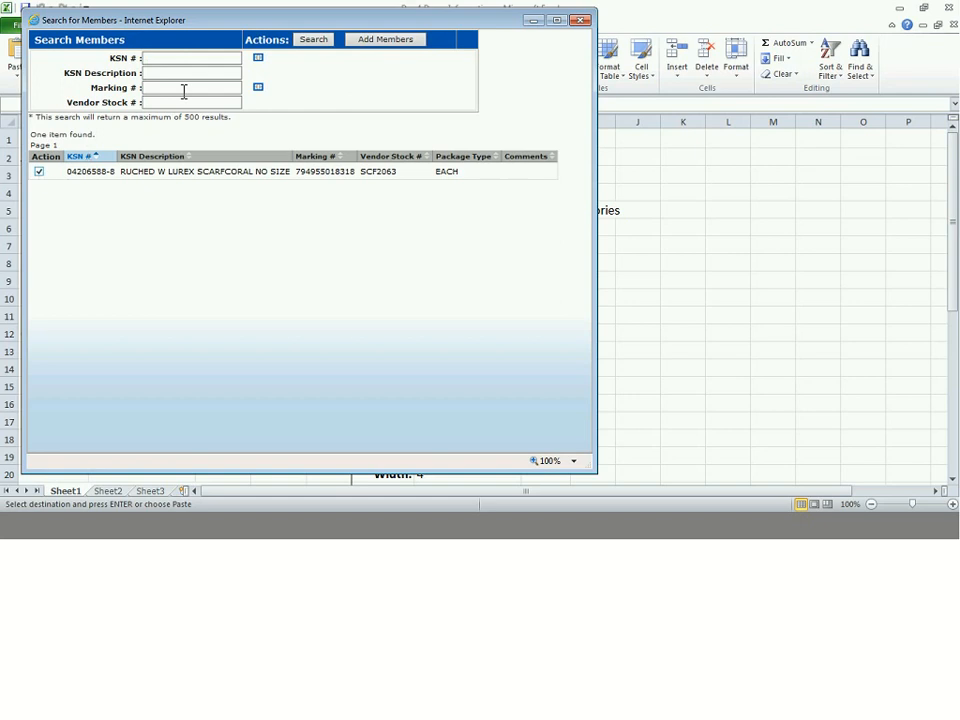
{"action": "left_click", "coordinate": [393, 45]}
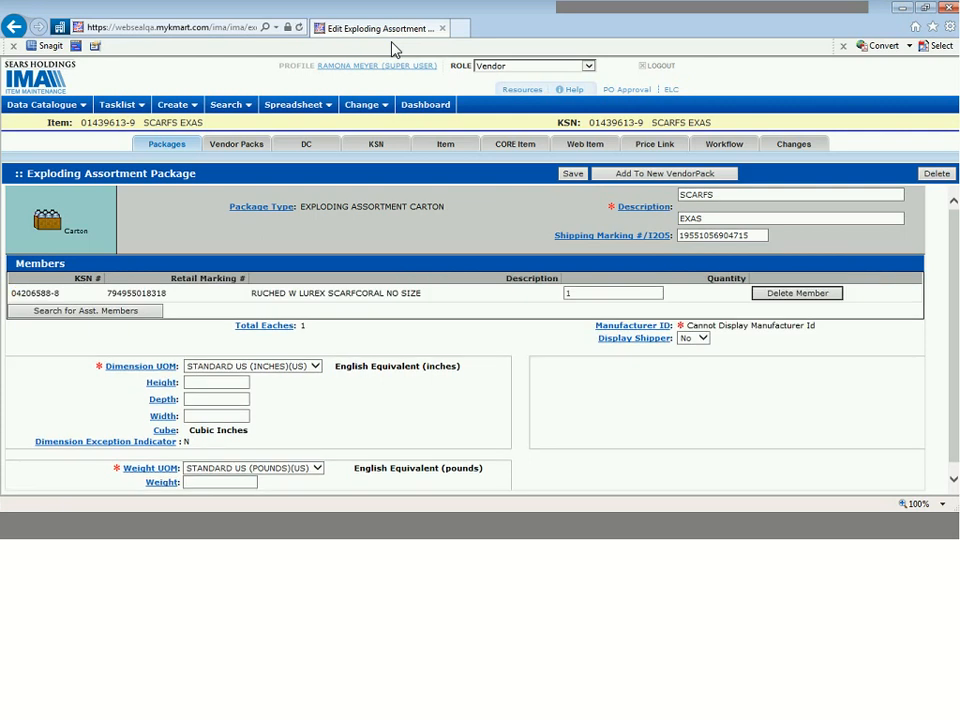
Find the second each, KSN 4206589 from the Excel sheet, and add it as an assortment member.
{"action": "left_click", "coordinate": [100, 312]}
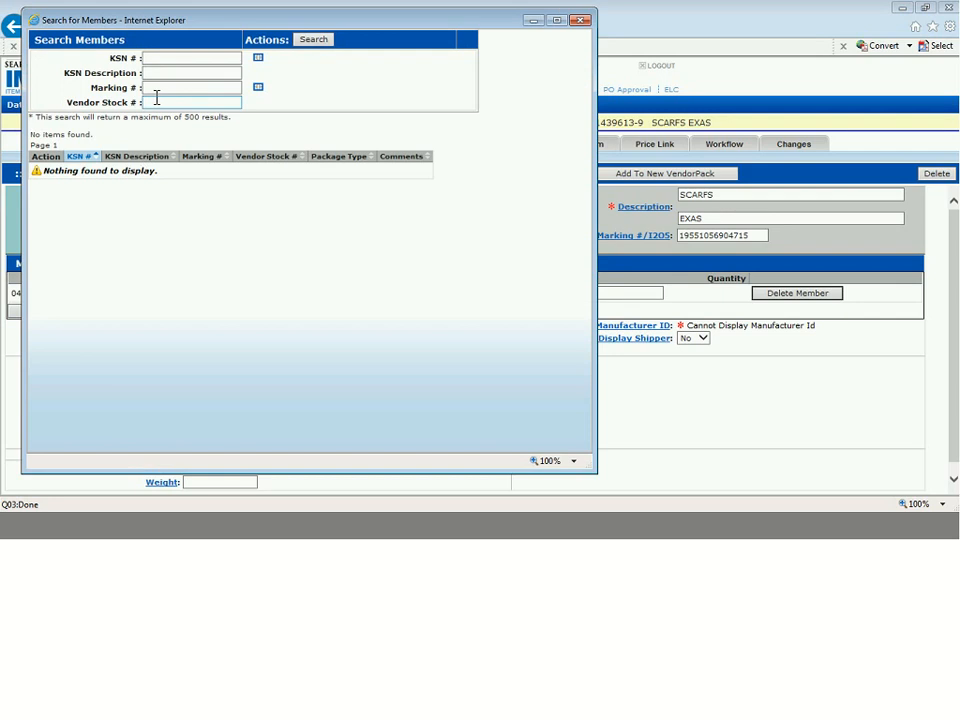
{"action": "left_click", "coordinate": [156, 88]}
{"action": "left_click", "coordinate": [150, 72]}
{"action": "left_click", "coordinate": [170, 58]}
{"action": "key", "text": "alt+Tab"}
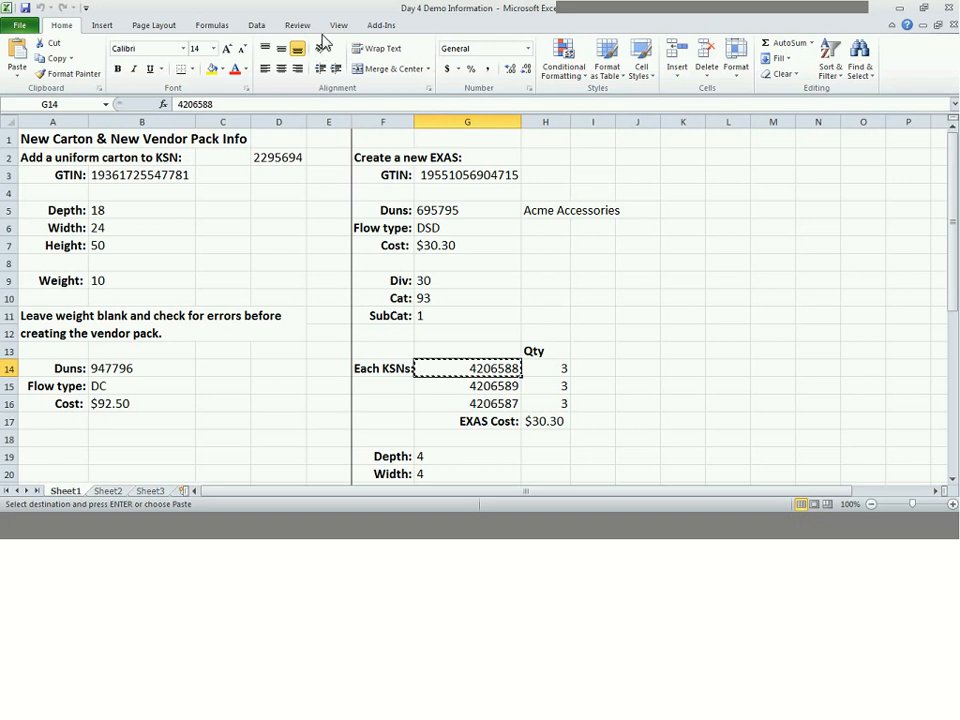
{"action": "key", "text": "alt+Tab"}
{"action": "left_click", "coordinate": [318, 40]}
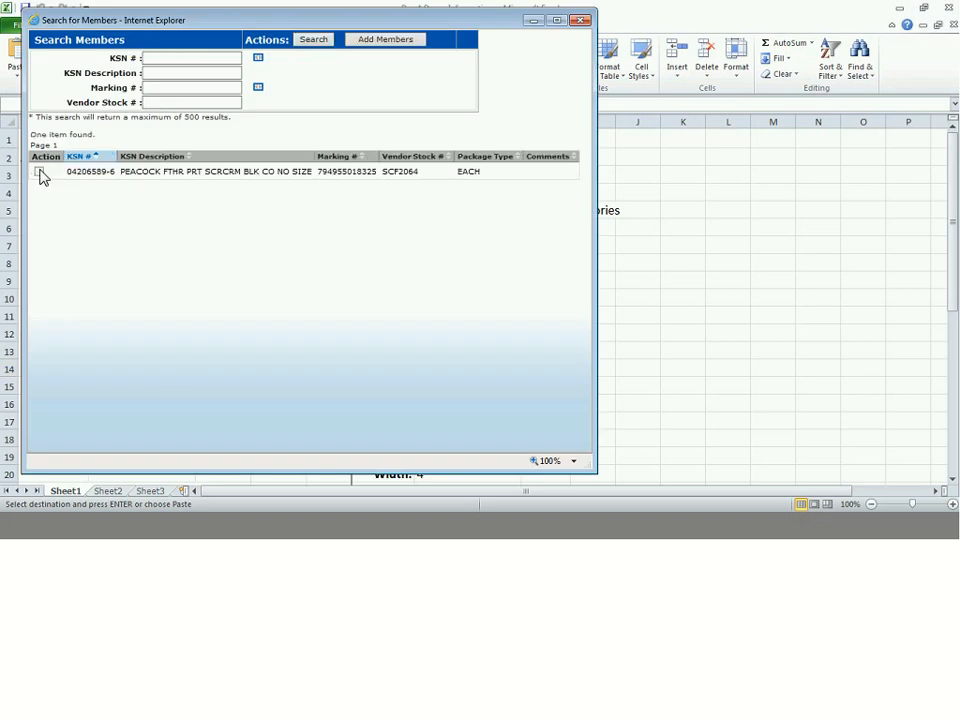
{"action": "left_click", "coordinate": [40, 173]}
{"action": "left_click", "coordinate": [372, 42]}
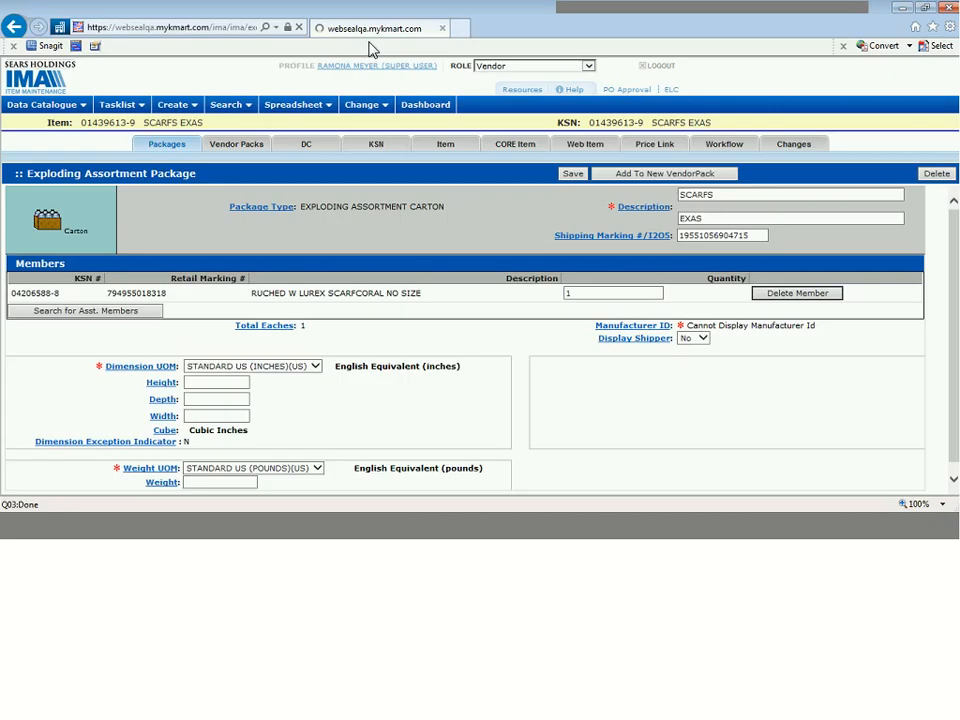
Copy KSN 4206587 from the Excel sheet into the member search and add the found scarf to the assortment.
{"action": "left_click", "coordinate": [139, 334]}
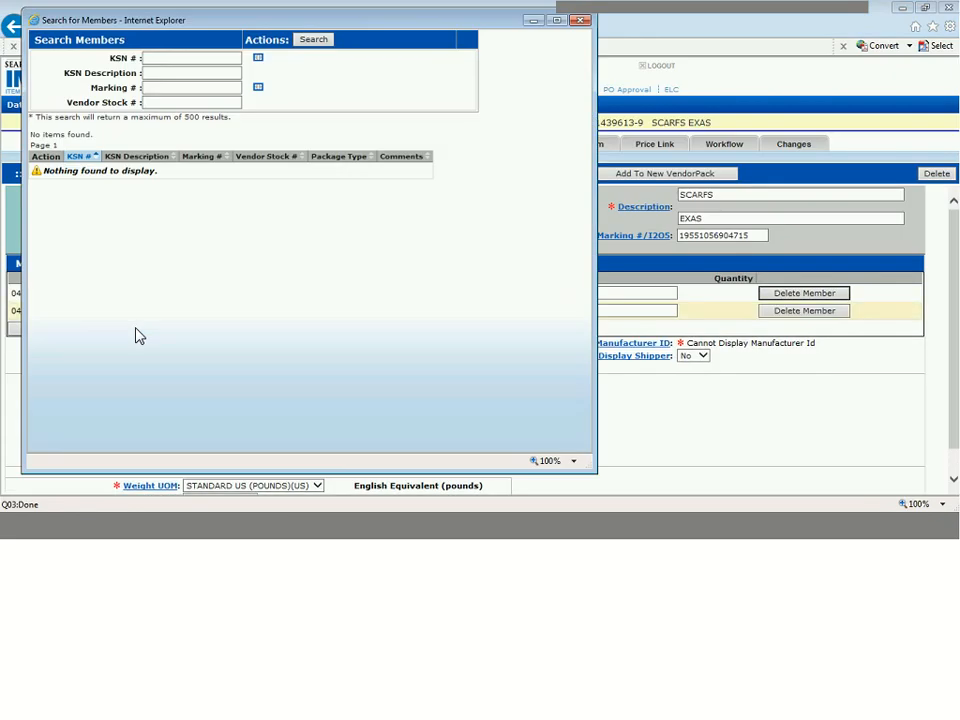
{"action": "key", "text": "alt+Tab"}
{"action": "key", "text": "Down"}
{"action": "key", "text": "ctrl+c"}
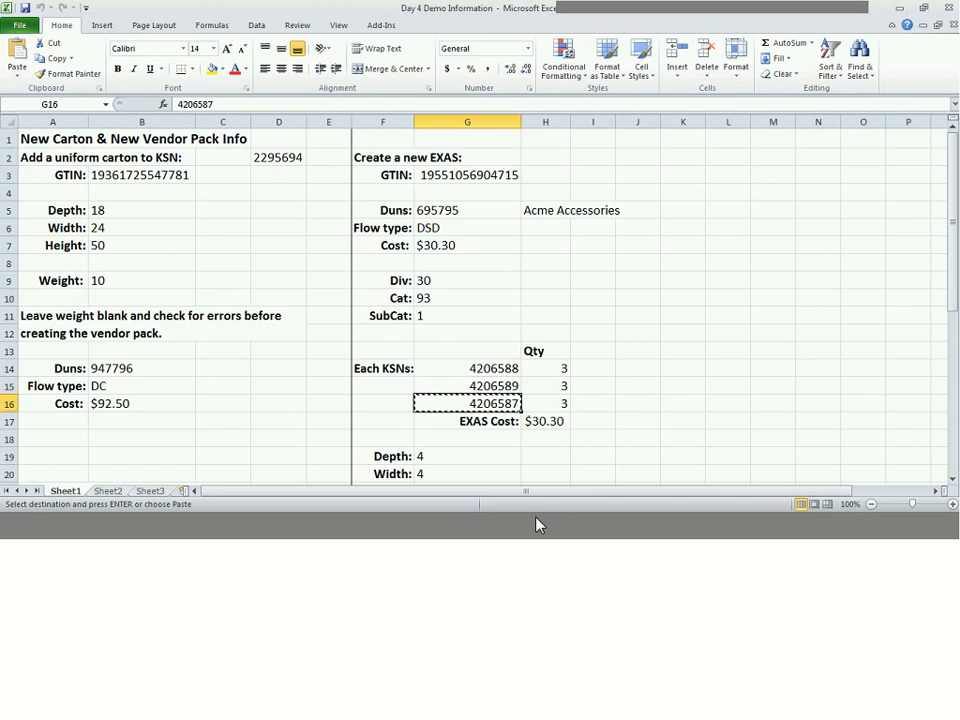
{"action": "key", "text": "alt+Tab"}
{"action": "left_click", "coordinate": [201, 57]}
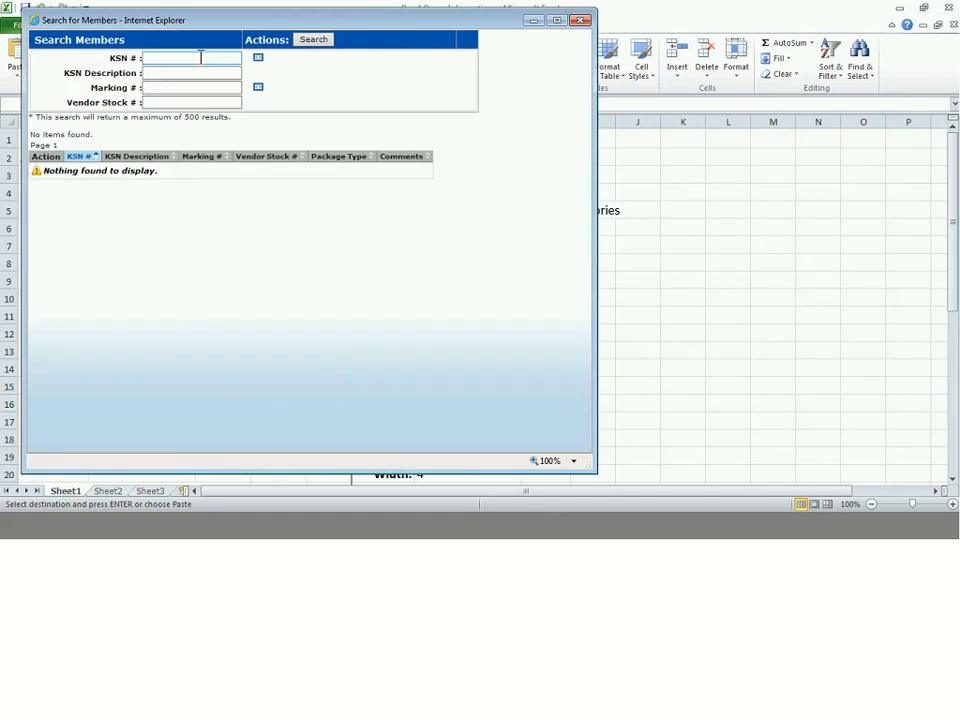
{"action": "key", "text": "ctrl+v"}
{"action": "left_click", "coordinate": [305, 40]}
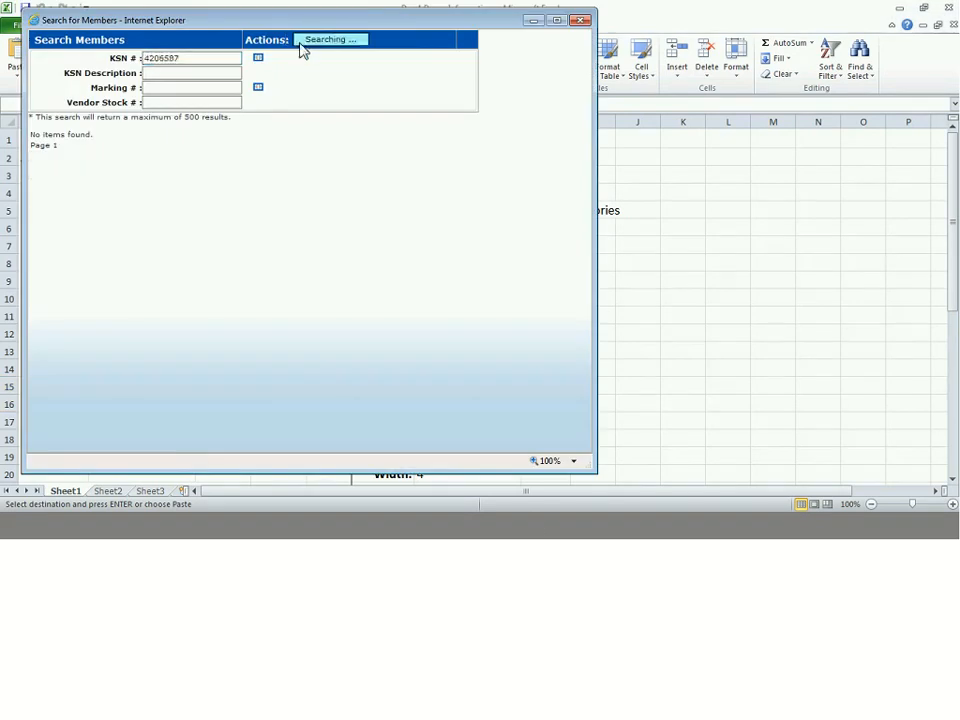
{"action": "left_click", "coordinate": [39, 172]}
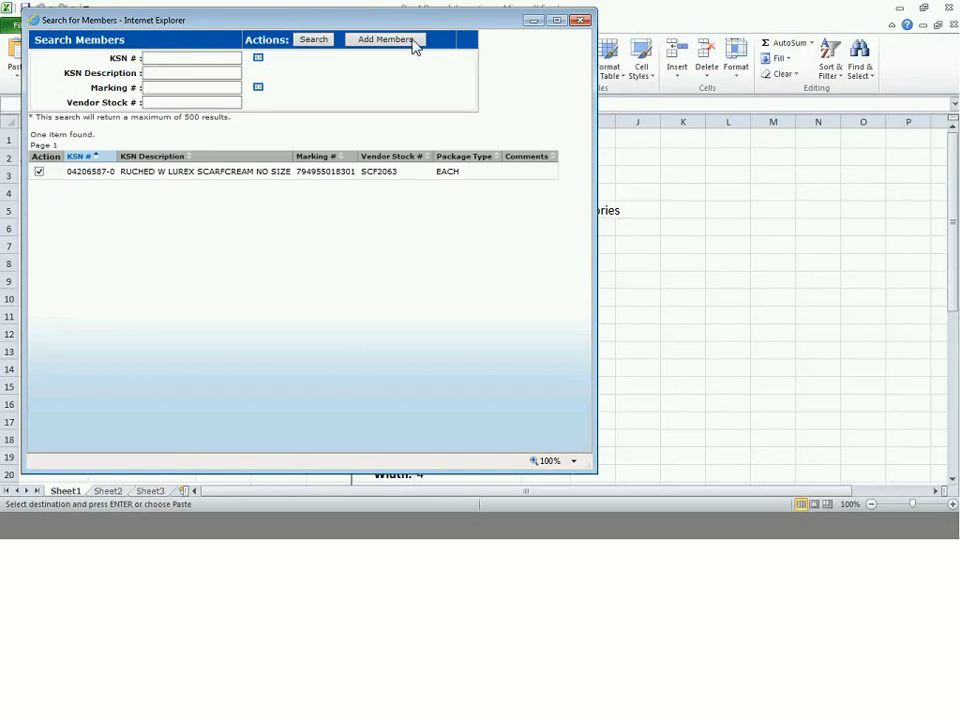
{"action": "left_click", "coordinate": [411, 41]}
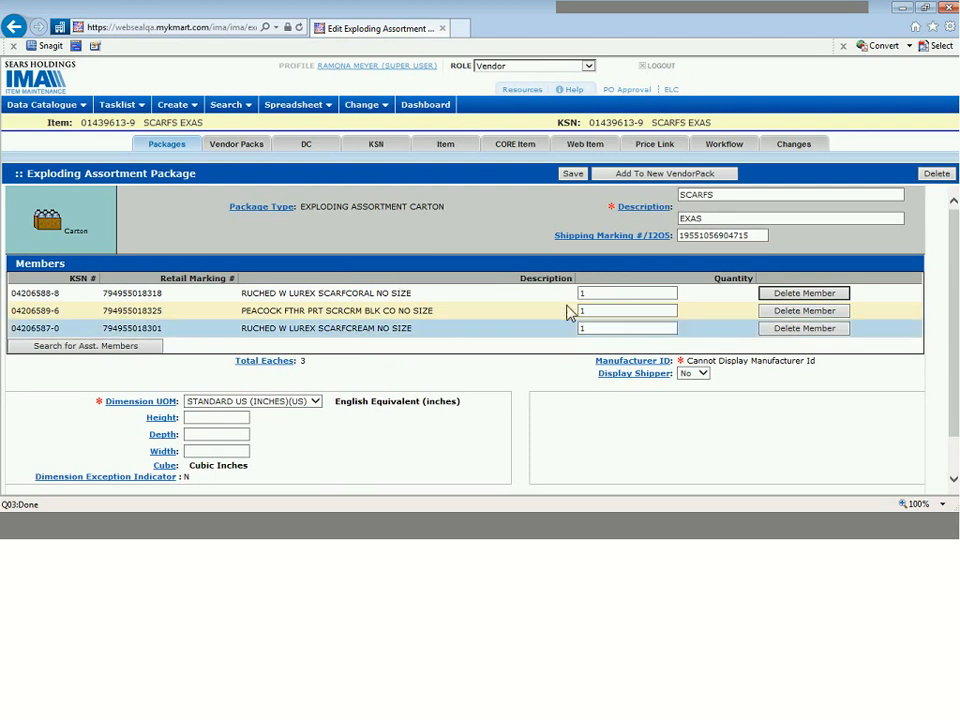
Set the quantity of all three assortment members to 3.
{"action": "left_click", "coordinate": [600, 291]}
{"action": "key", "text": "BackSpace"}
{"action": "type", "text": "3"}
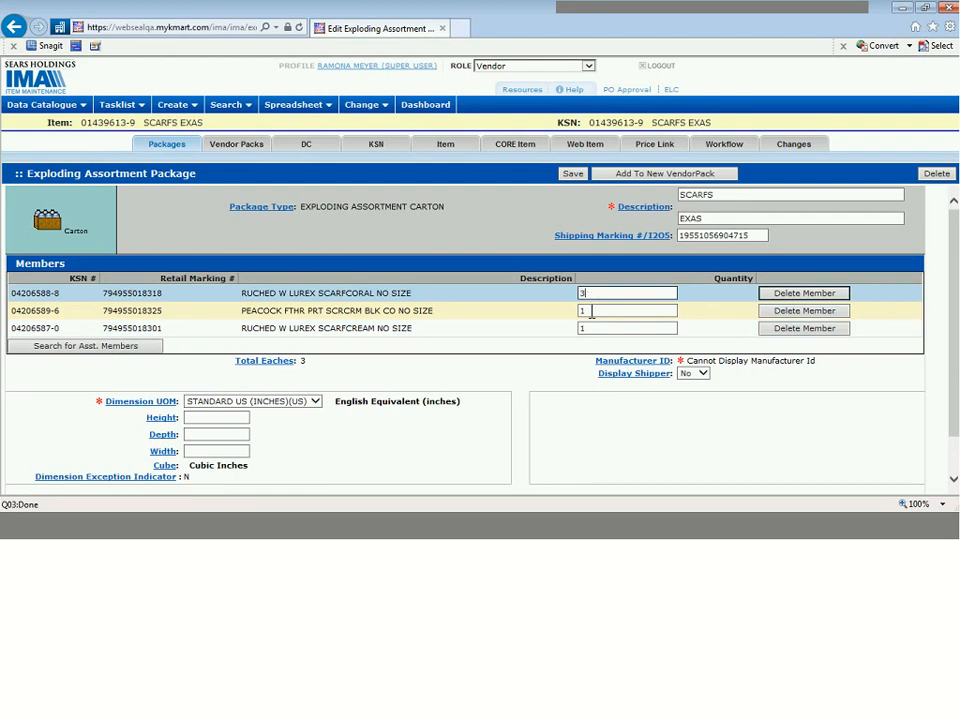
{"action": "double_click", "coordinate": [592, 311]}
{"action": "type", "text": "3"}
{"action": "double_click", "coordinate": [611, 328]}
{"action": "type", "text": "3"}
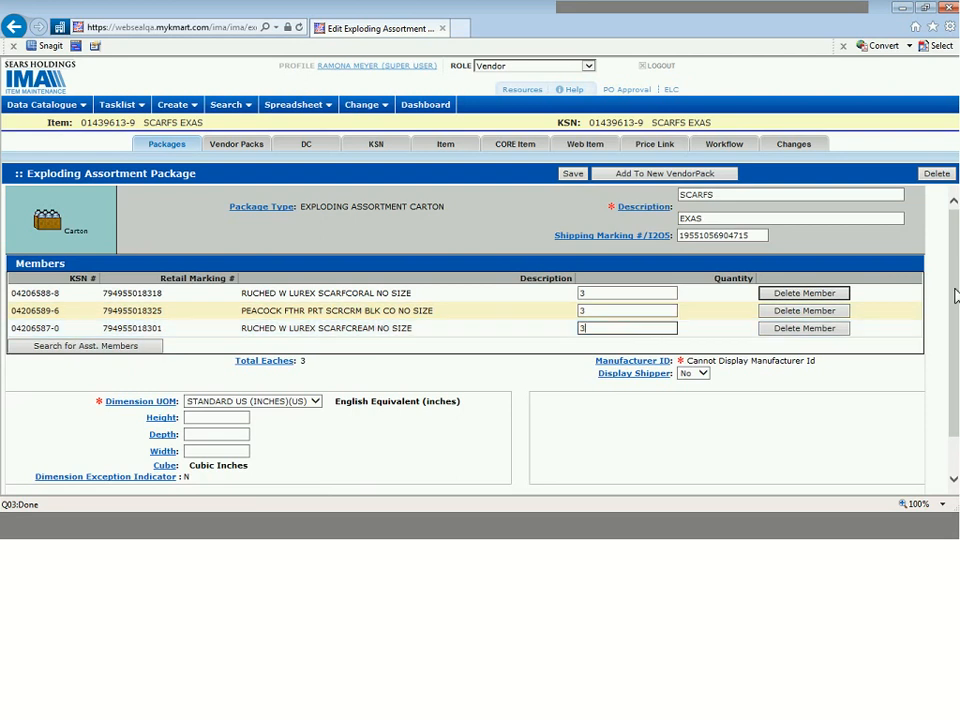
Set the carton's height to 4, depth to 4 and width to 6 inches and its weight to 2.55 pounds, and save the package.
{"action": "scroll", "coordinate": [955, 295], "scroll_direction": "down", "scroll_amount": 1}
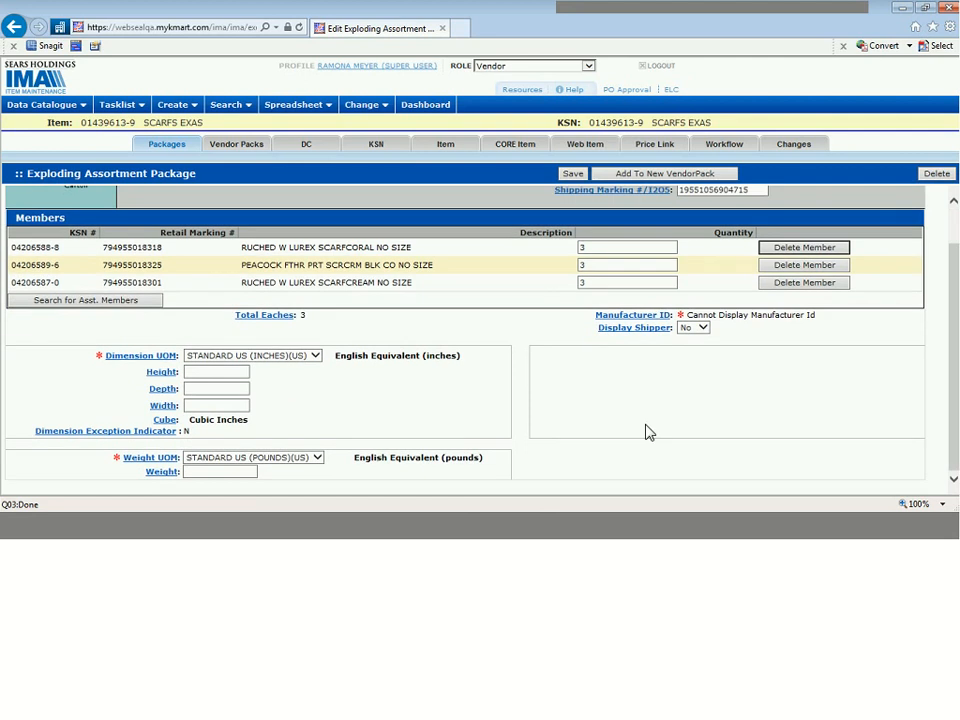
{"action": "left_click", "coordinate": [208, 371]}
{"action": "type", "text": "4"}
{"action": "key", "text": "Tab"}
{"action": "type", "text": "4"}
{"action": "key", "text": "Tab"}
{"action": "type", "text": "6"}
{"action": "left_click", "coordinate": [218, 469]}
{"action": "type", "text": "2"}
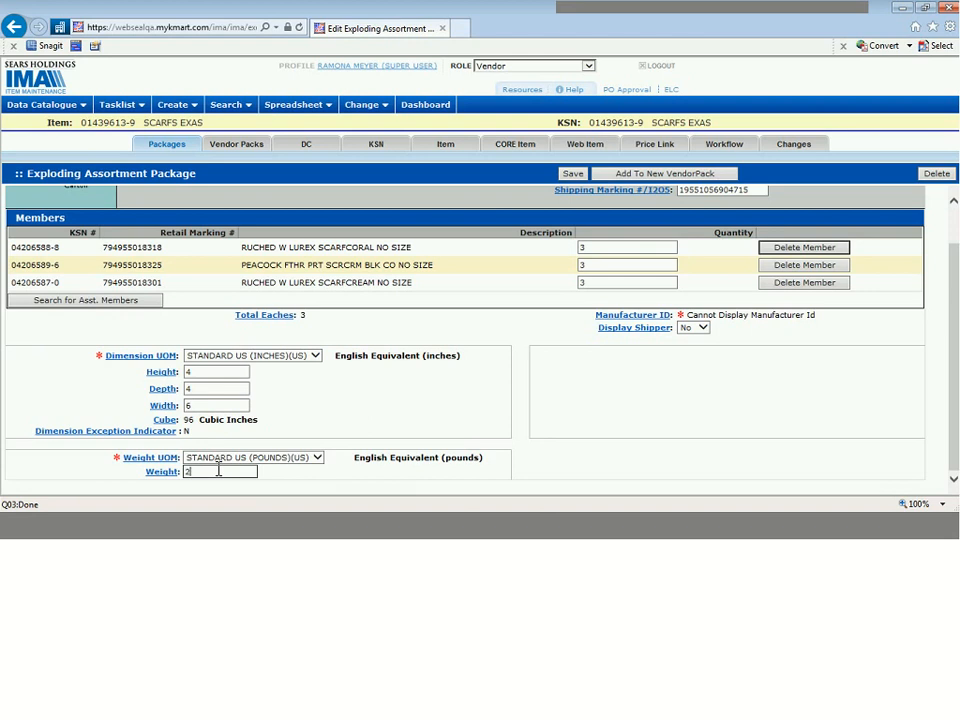
{"action": "type", "text": ".55"}
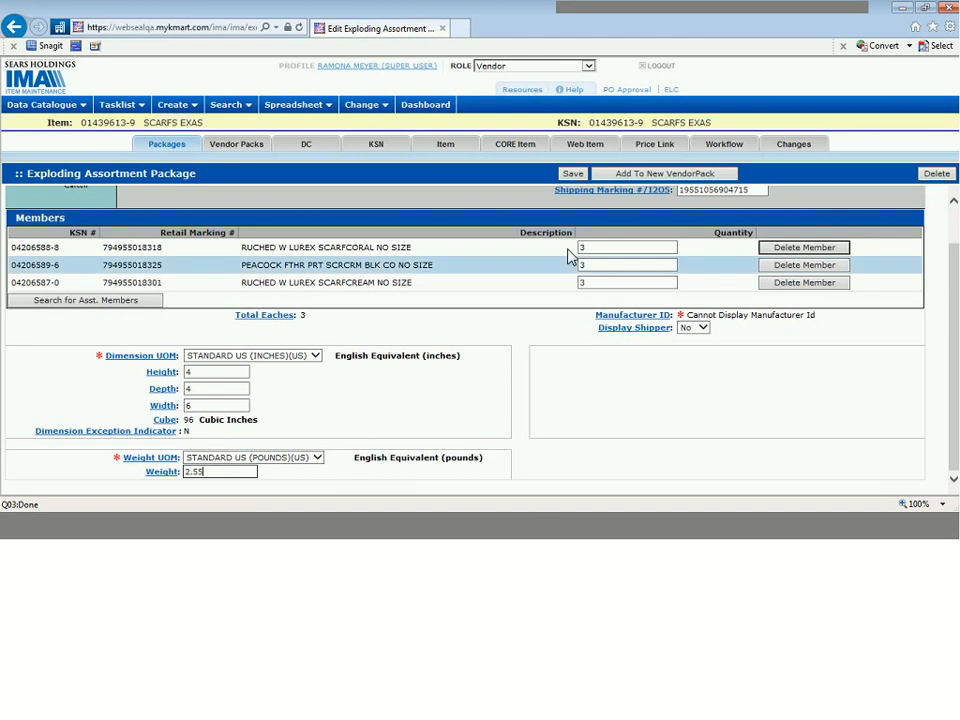
{"action": "left_click", "coordinate": [572, 174]}
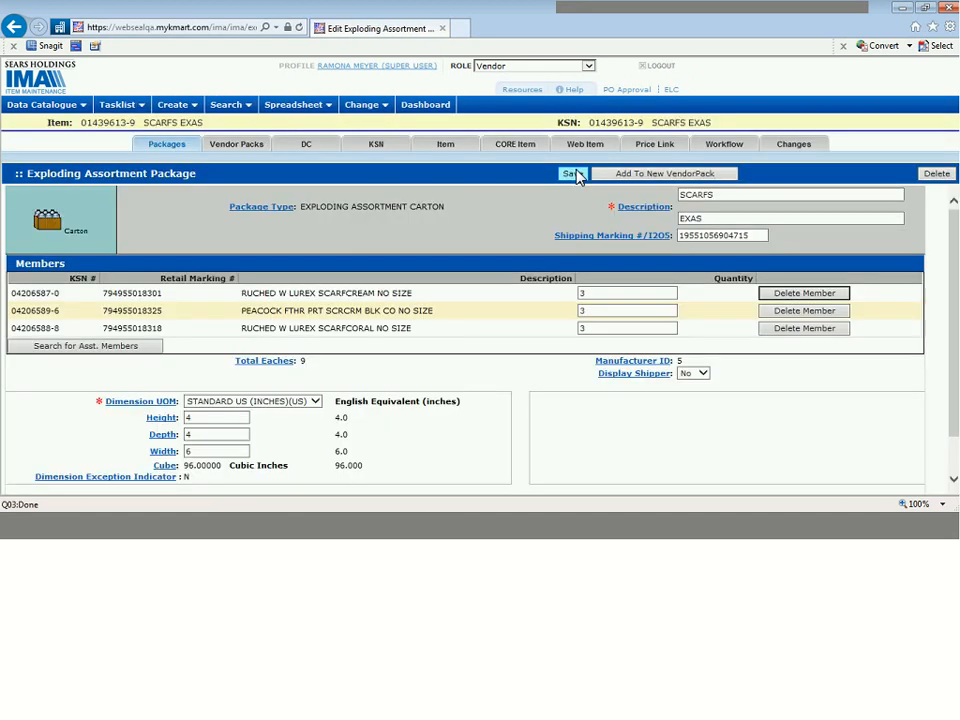
Run the Check For Errors workflow transition on the SCARFS EXAS item.
{"action": "left_click", "coordinate": [735, 146]}
{"action": "left_click", "coordinate": [16, 210]}
{"action": "left_click", "coordinate": [353, 178]}
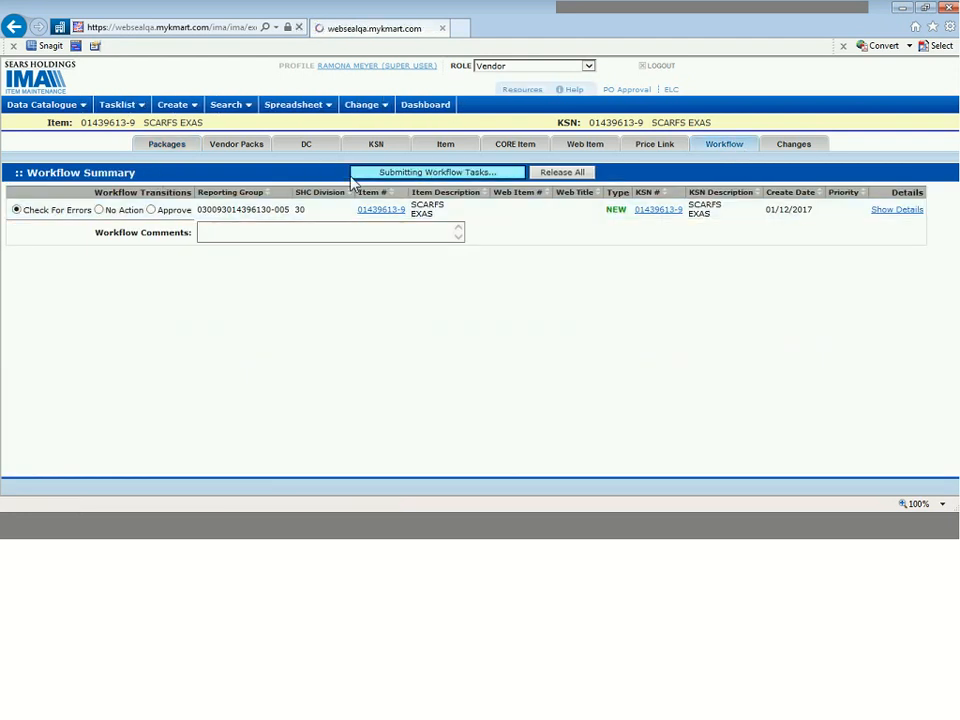
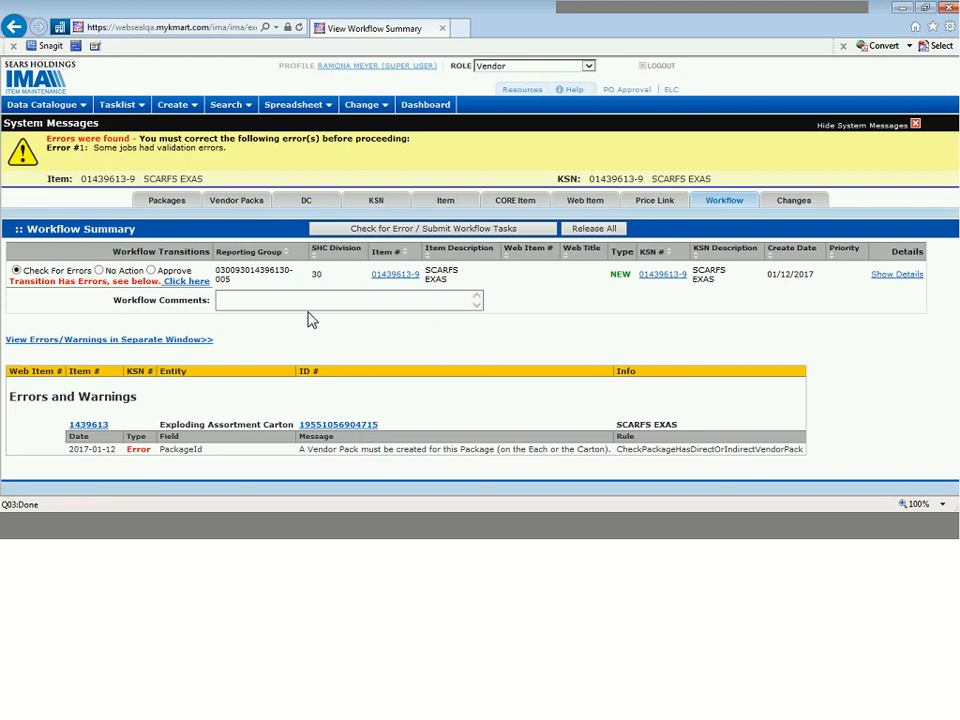
Add a vendor pack to the SCARFS EXAS item and choose its XCRT carton as the shipping package.
{"action": "left_click", "coordinate": [250, 203]}
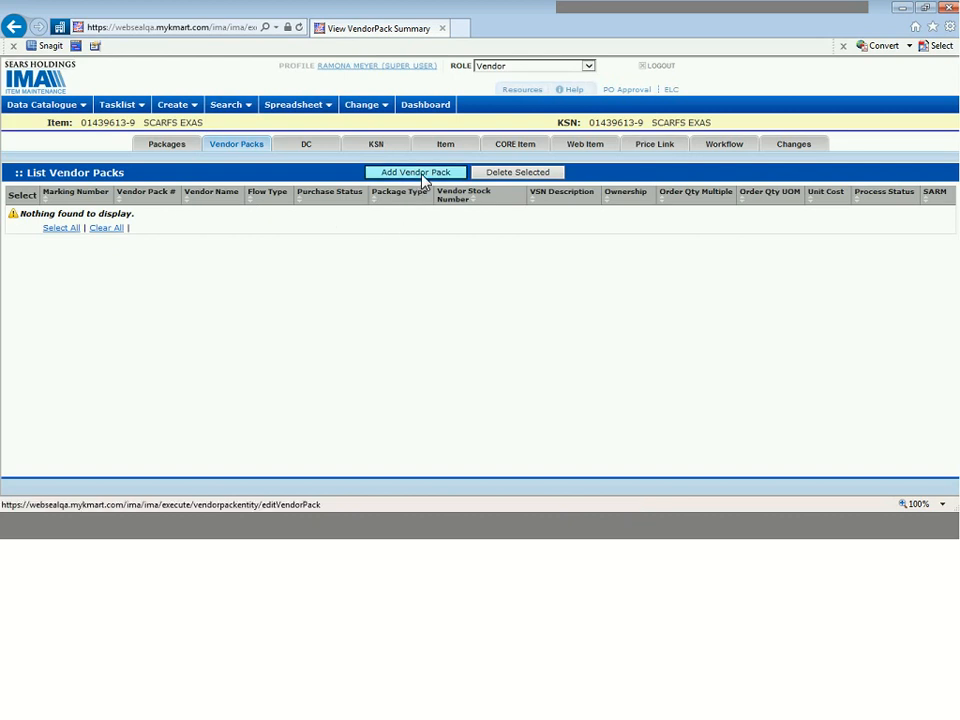
{"action": "left_click", "coordinate": [424, 180]}
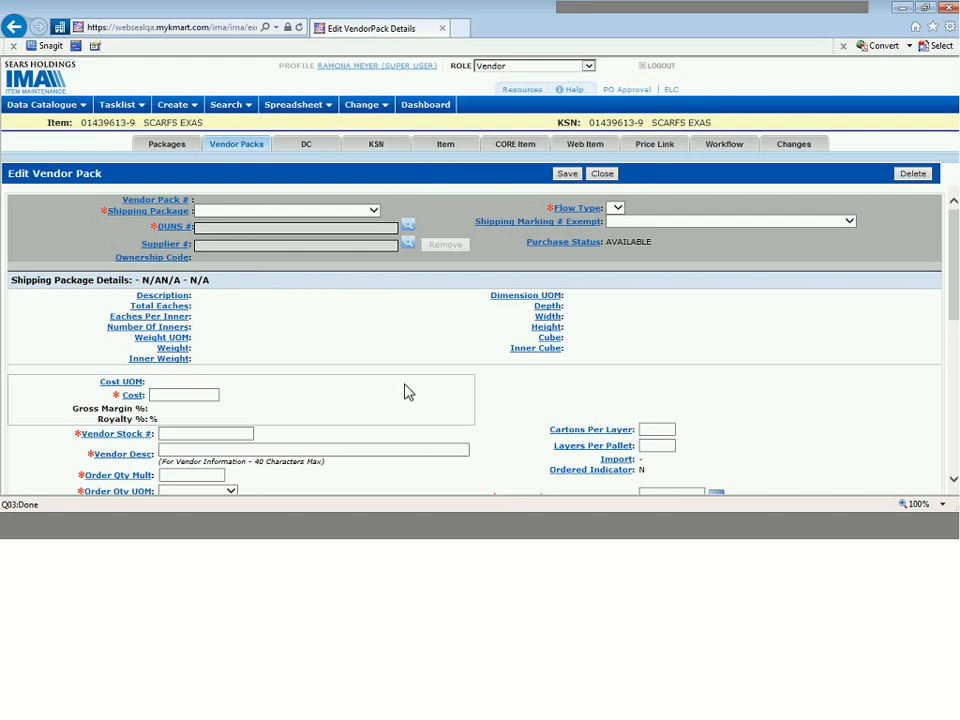
{"action": "left_click", "coordinate": [376, 212]}
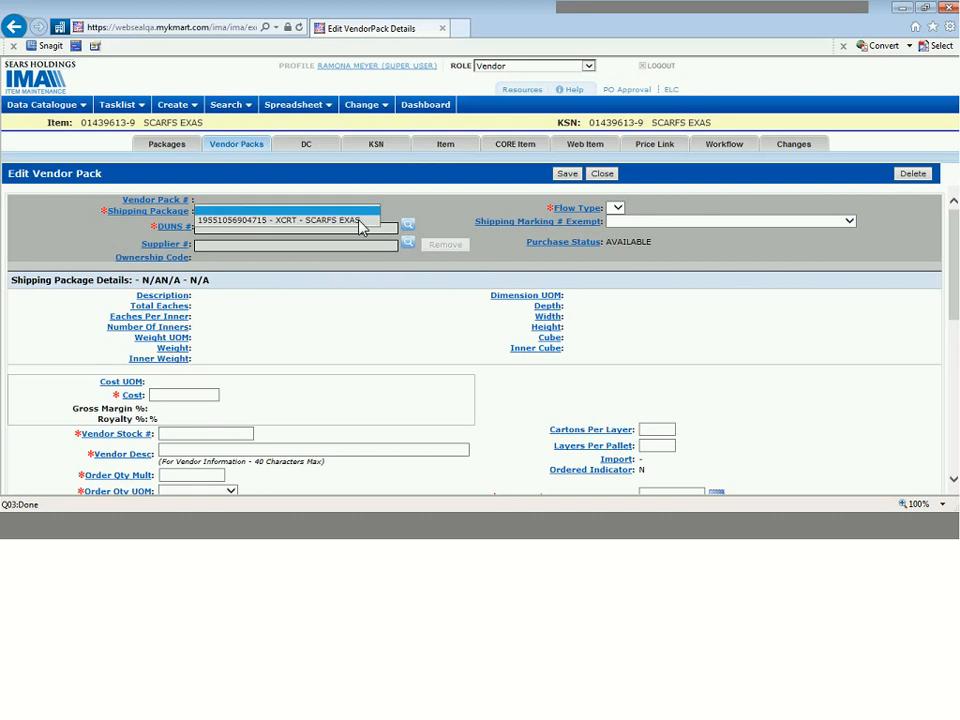
{"action": "left_click", "coordinate": [364, 220]}
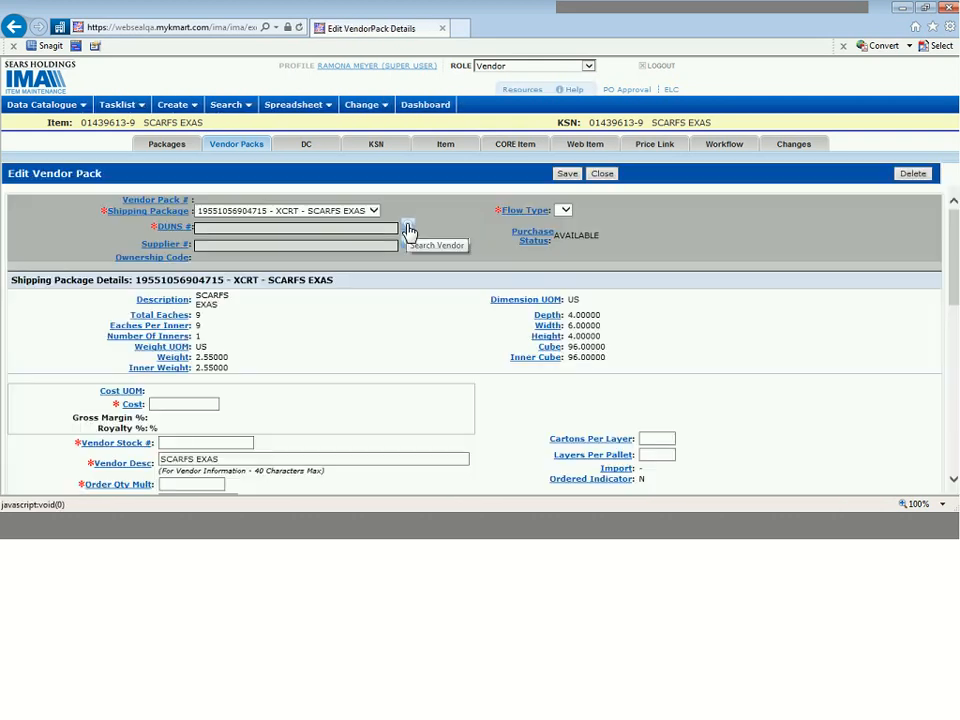
Search for order DUNS 695795 and assign the ACME ACCESSORIES INC order record to the vendor pack.
{"action": "left_click", "coordinate": [408, 230]}
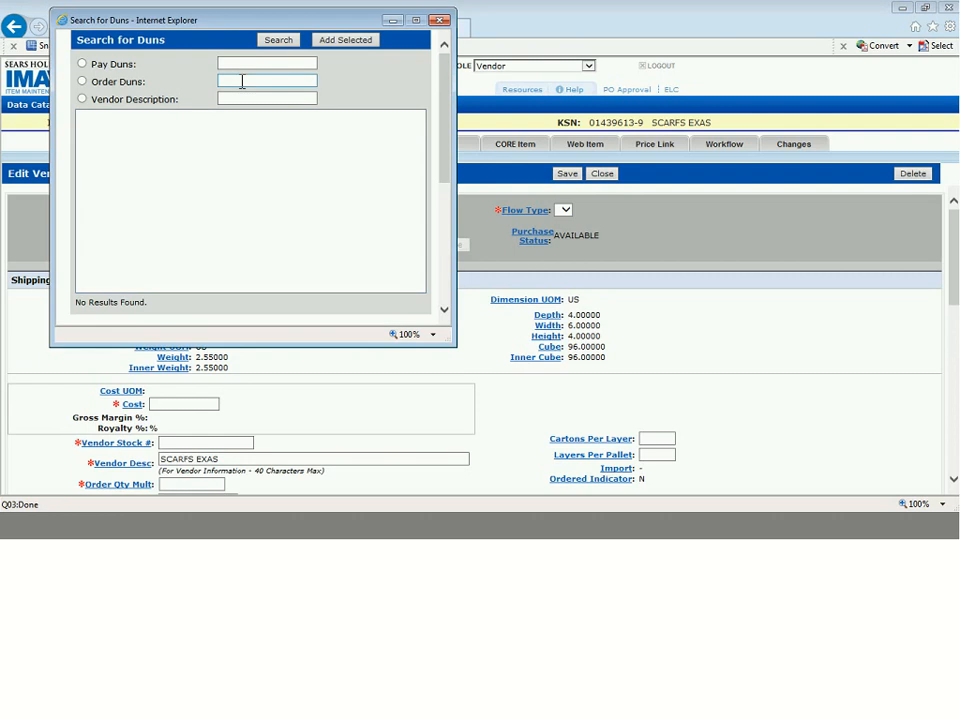
{"action": "left_click", "coordinate": [242, 81]}
{"action": "type", "text": "695795"}
{"action": "key", "text": "Return"}
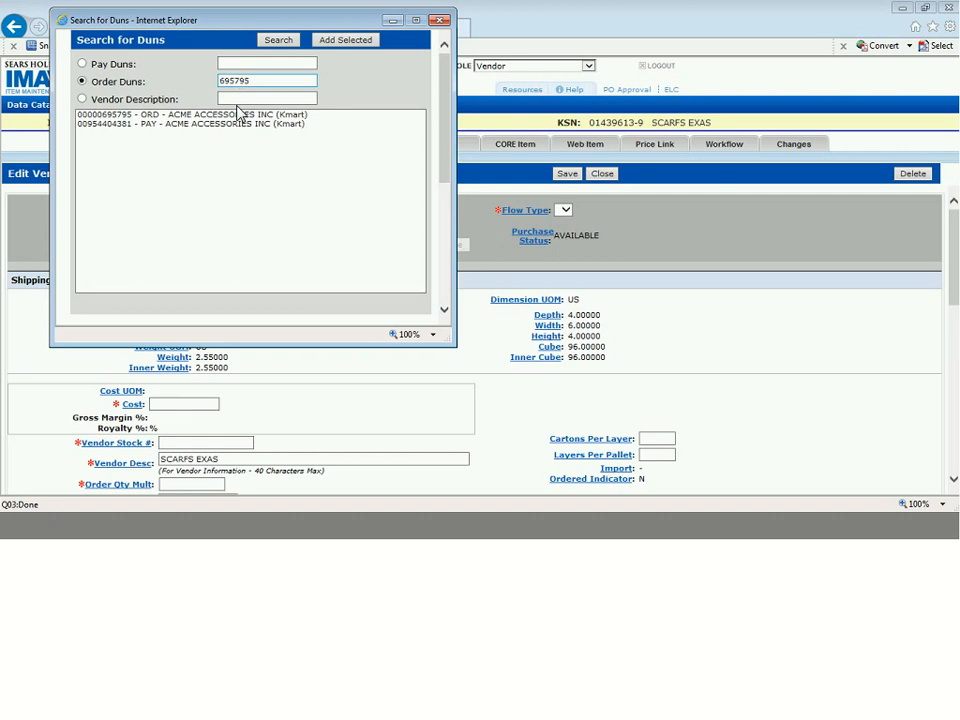
{"action": "left_click", "coordinate": [240, 114]}
{"action": "left_click", "coordinate": [334, 40]}
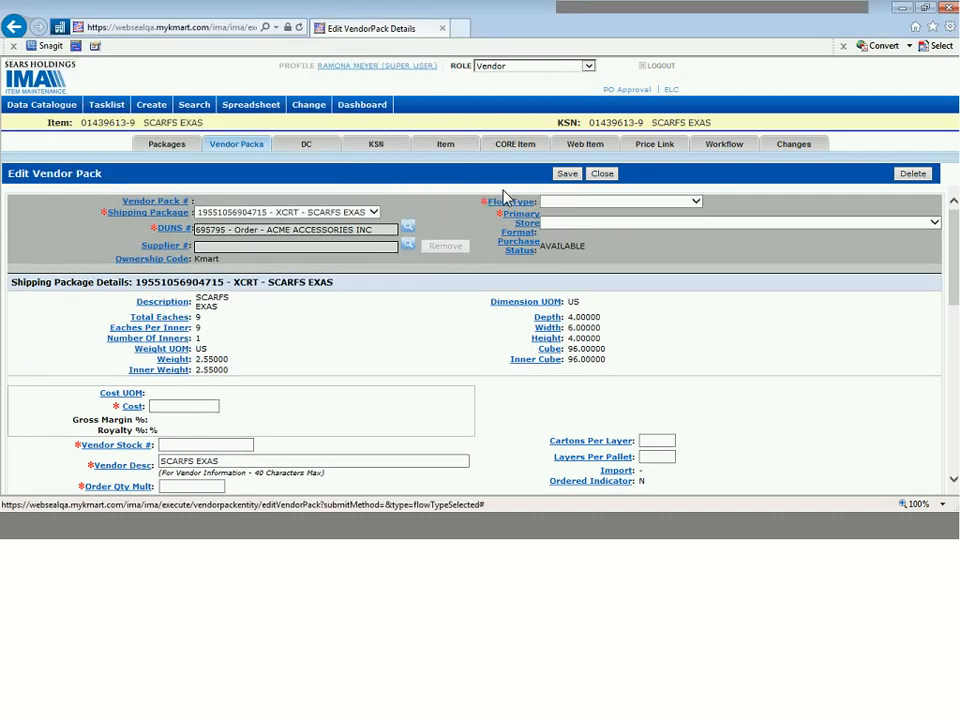
Set the flow type to DC - DISTRIBUTION CENTER and the primary store format to KMRT-ALL KMART STORES.
{"action": "left_click", "coordinate": [577, 205]}
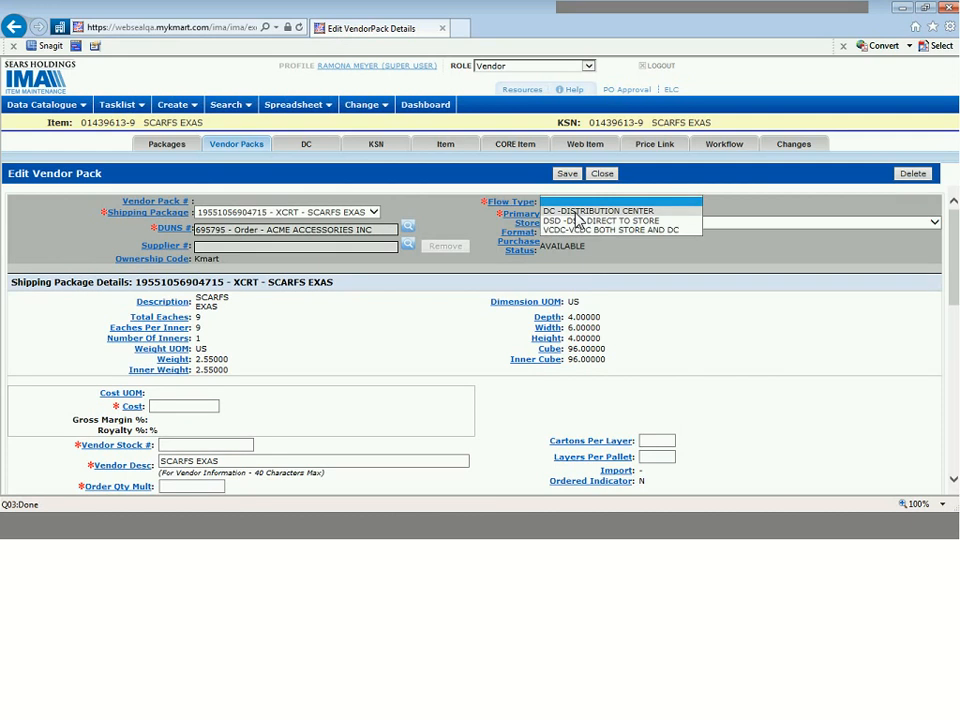
{"action": "left_click", "coordinate": [576, 212]}
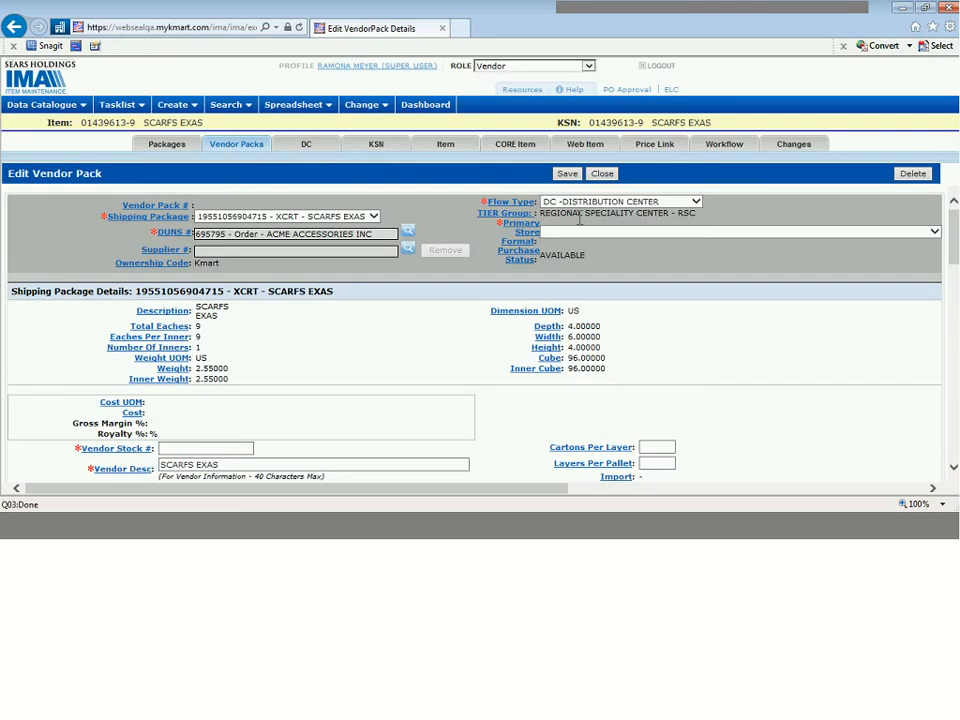
{"action": "left_click", "coordinate": [580, 231]}
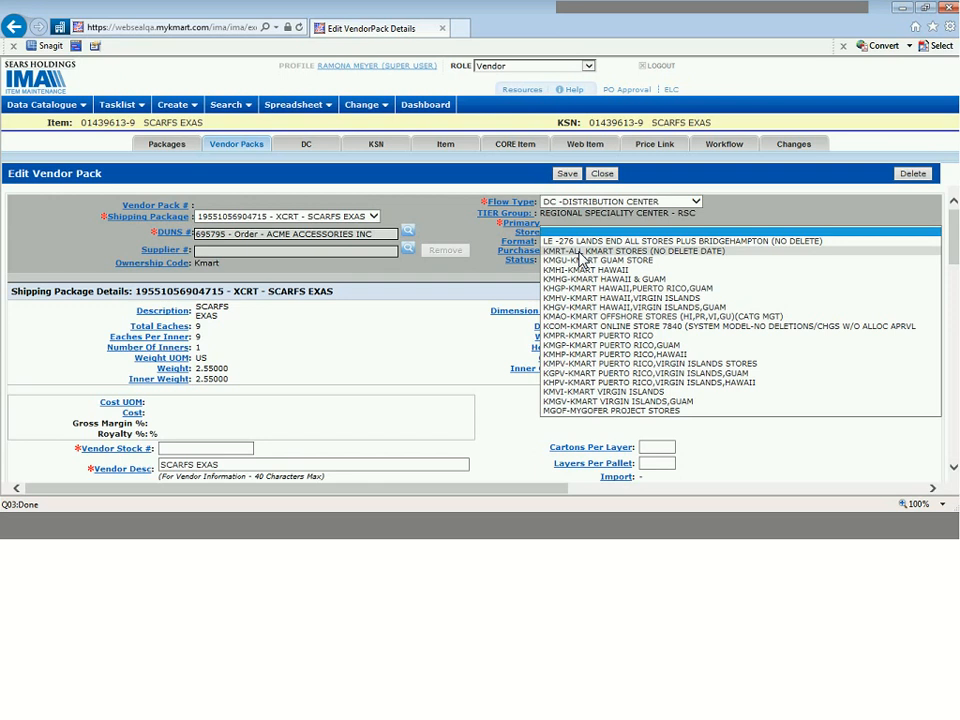
{"action": "left_click", "coordinate": [581, 251]}
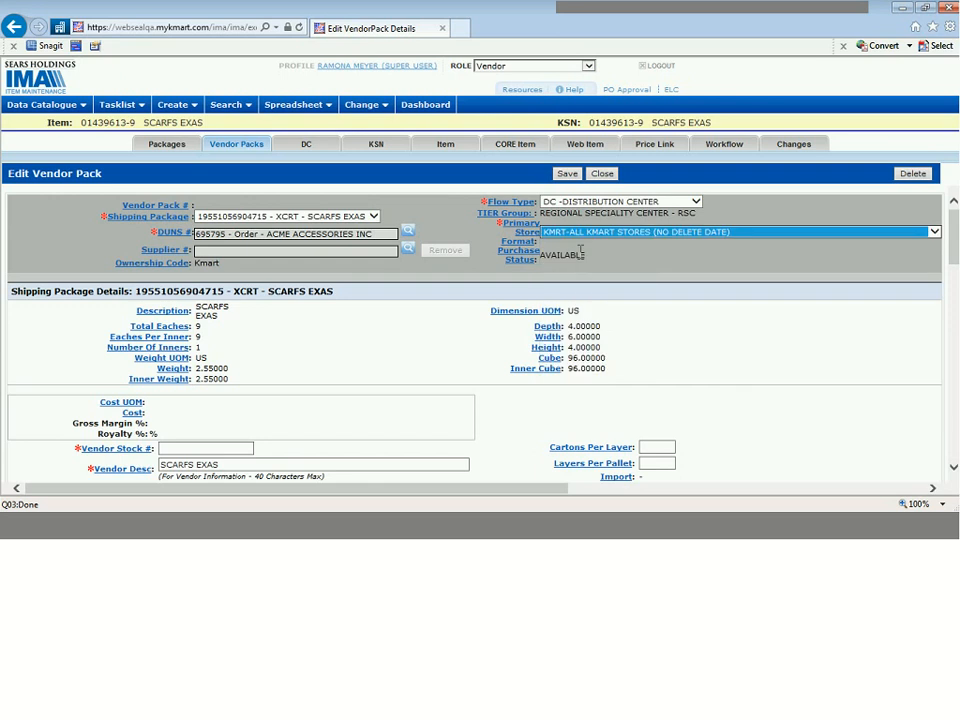
{"action": "left_click", "coordinate": [428, 343]}
Enter vendor stock number mona1231, an order quantity multiple of 1 and CRTN-CARTON as the order quantity unit.
{"action": "scroll", "coordinate": [428, 343], "scroll_direction": "down", "scroll_amount": 1}
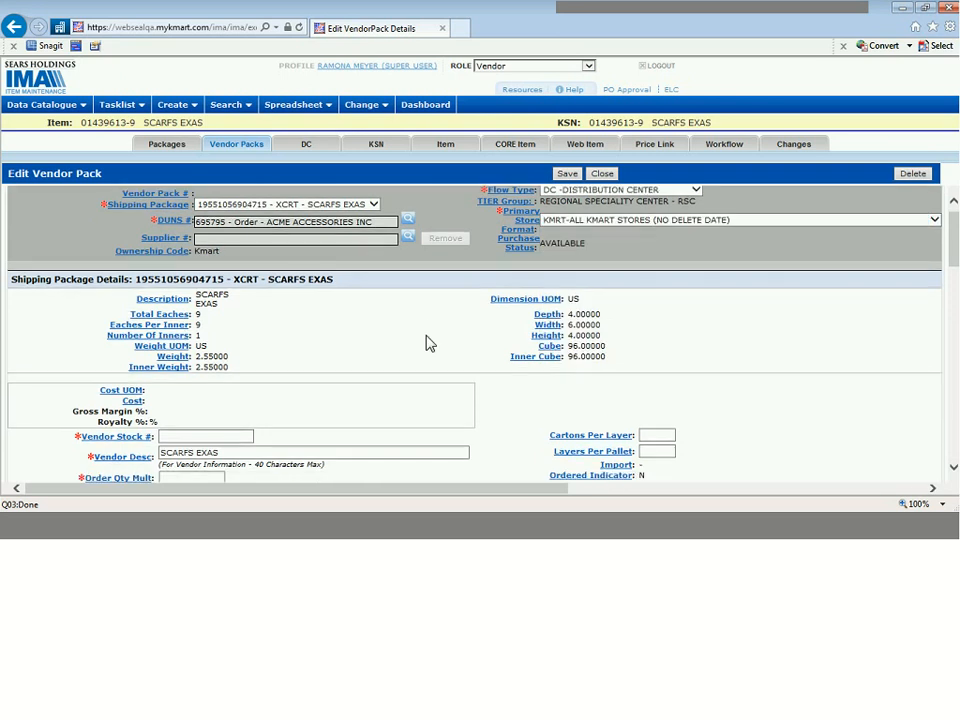
{"action": "scroll", "coordinate": [428, 343], "scroll_direction": "down", "scroll_amount": 4}
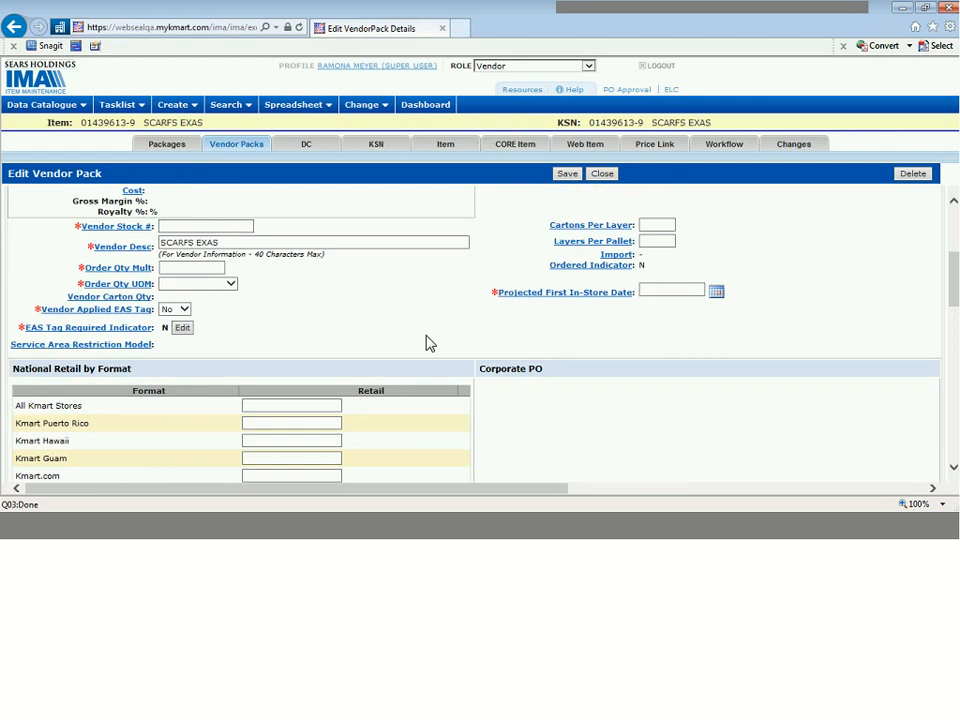
{"action": "left_click", "coordinate": [216, 228]}
{"action": "type", "text": "mona123"}
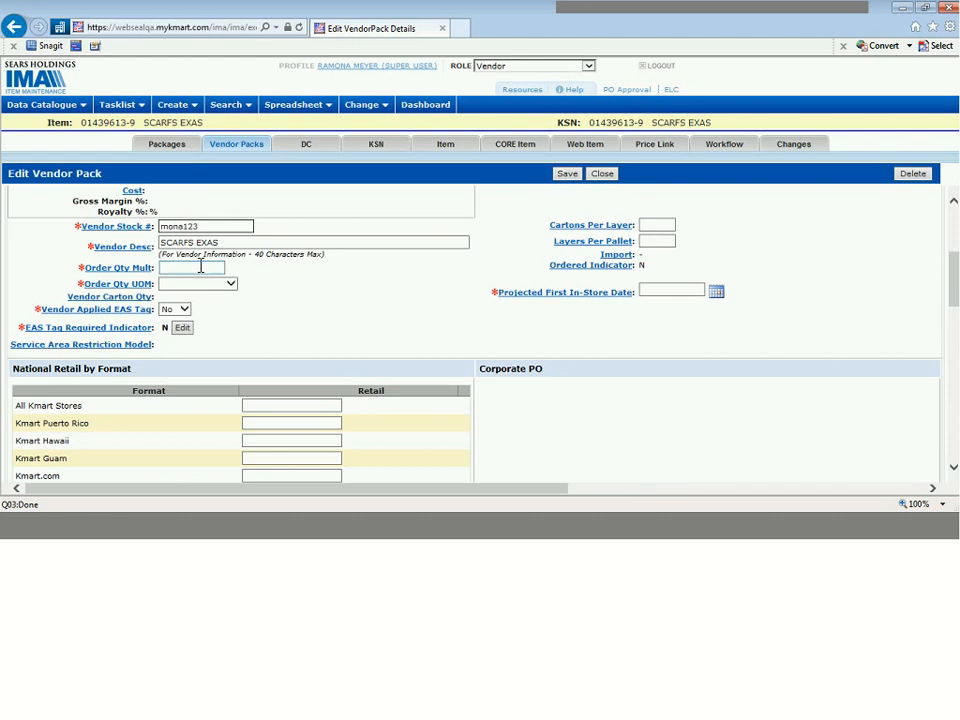
{"action": "left_click", "coordinate": [200, 267]}
{"action": "type", "text": "123"}
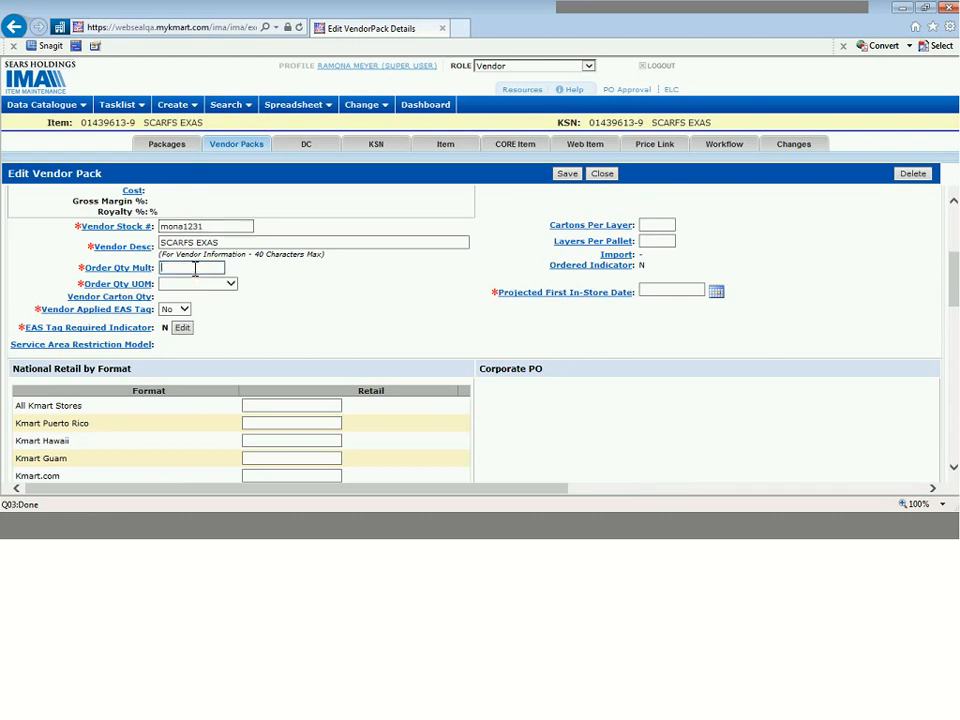
{"action": "type", "text": "1"}
{"action": "left_click", "coordinate": [188, 287]}
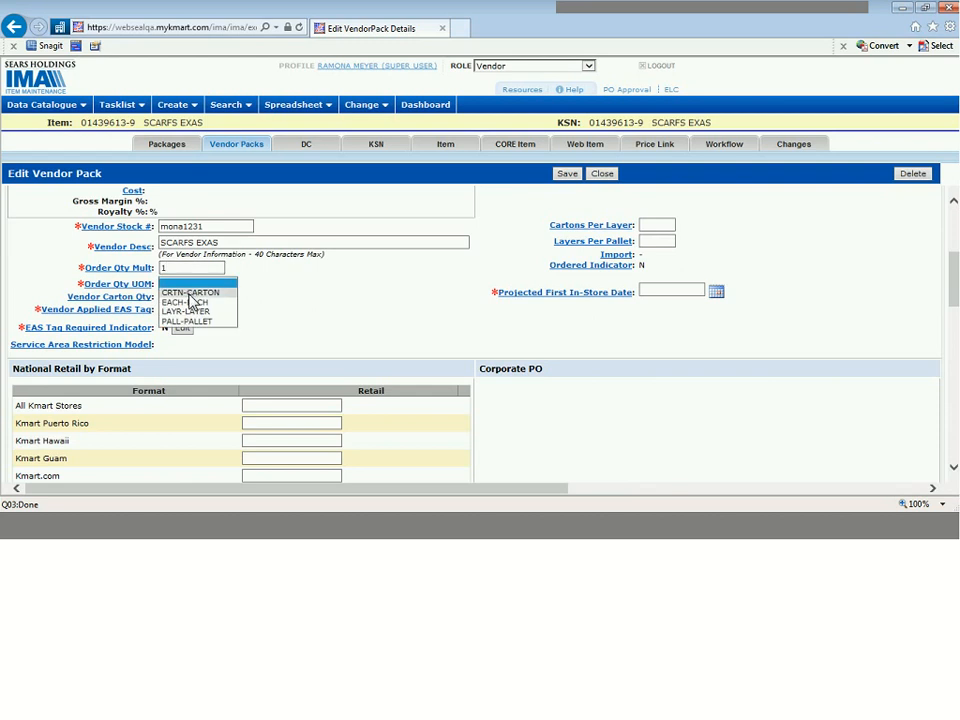
{"action": "left_click", "coordinate": [188, 293]}
{"action": "left_click", "coordinate": [285, 327]}
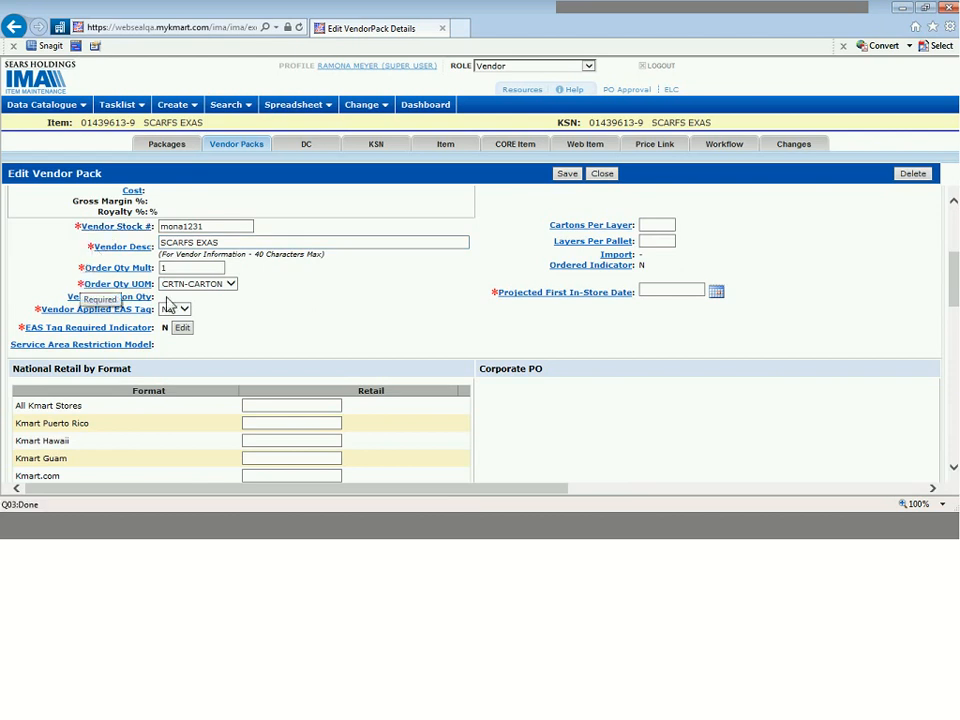
Set the projected first in-store date to 02/28/2017 using the calendar.
{"action": "left_click", "coordinate": [718, 292]}
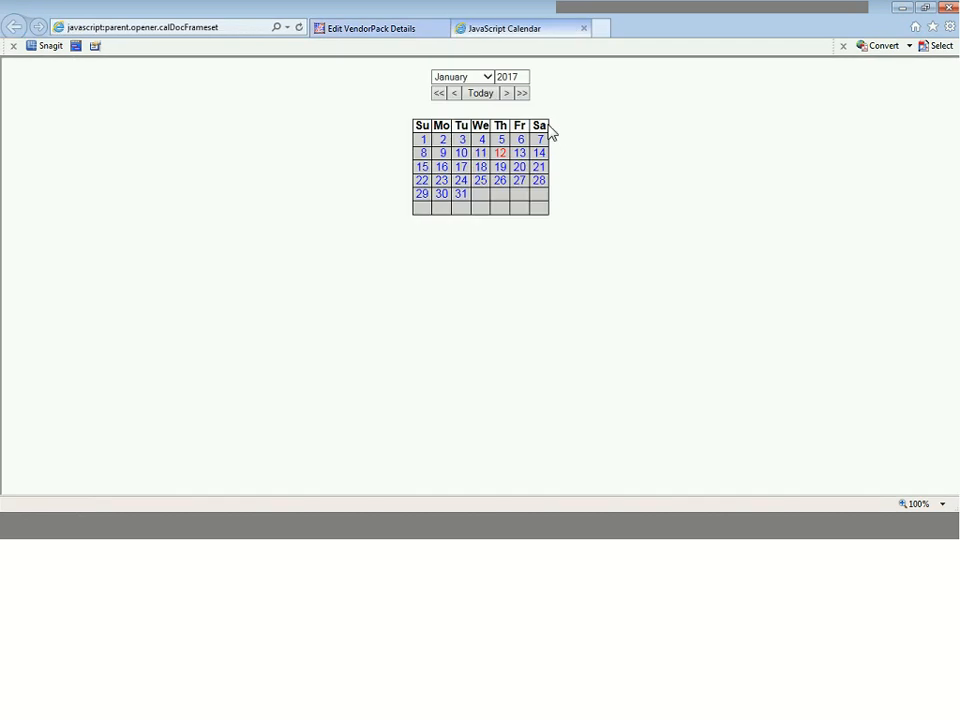
{"action": "left_click", "coordinate": [506, 92]}
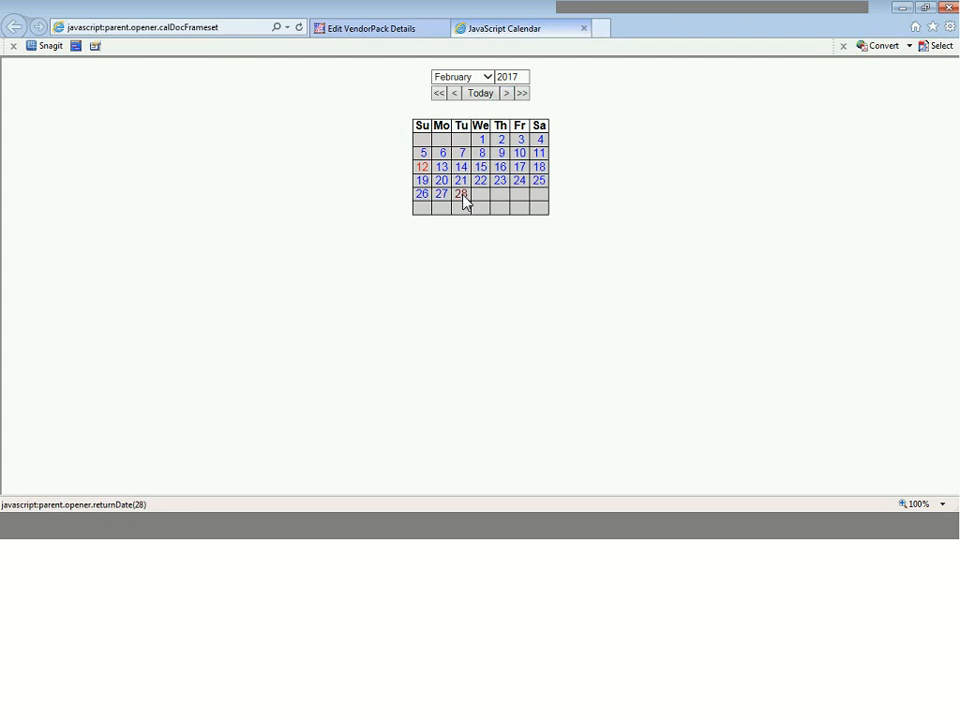
{"action": "left_click", "coordinate": [462, 196]}
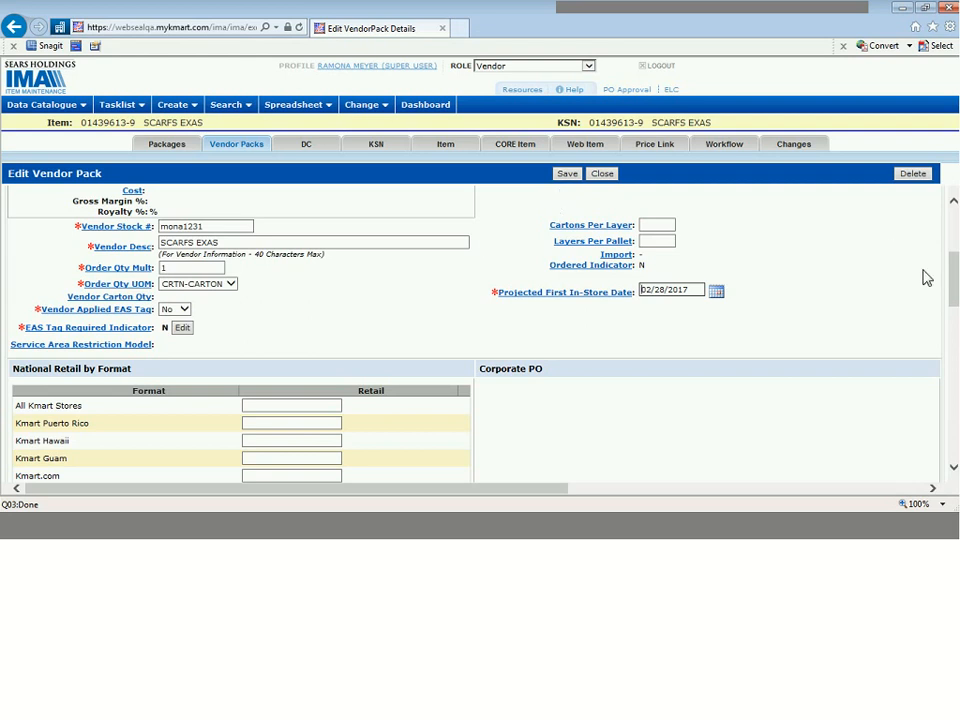
Examine the distribution centers in the Kmart tier groups and the ship points offered for them.
{"action": "left_click_drag", "start_coordinate": [953, 279], "coordinate": [954, 426]}
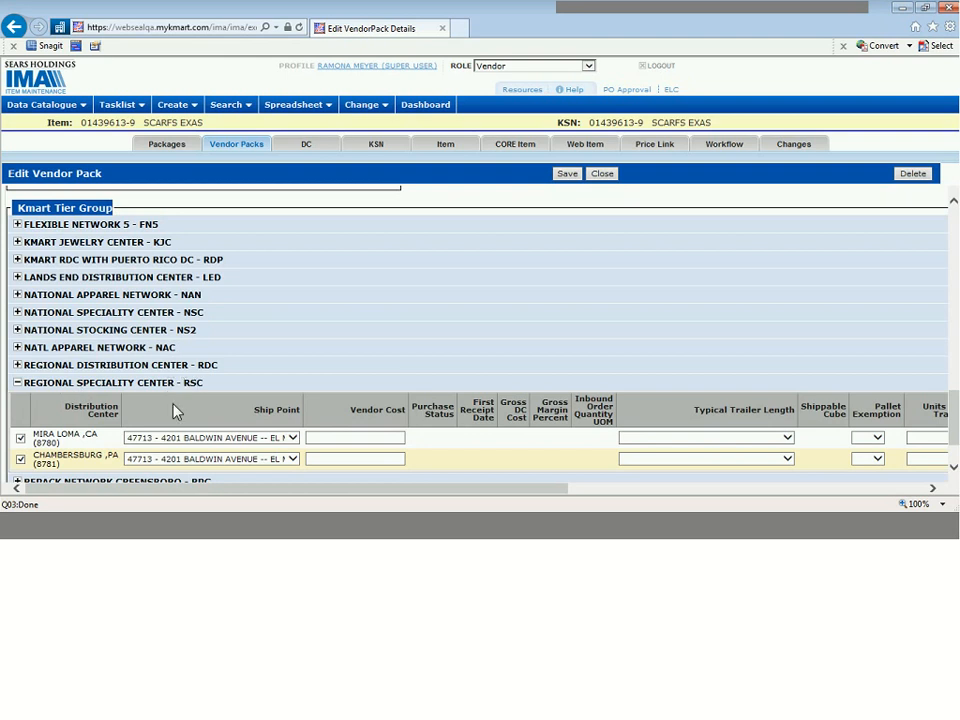
{"action": "left_click", "coordinate": [17, 227]}
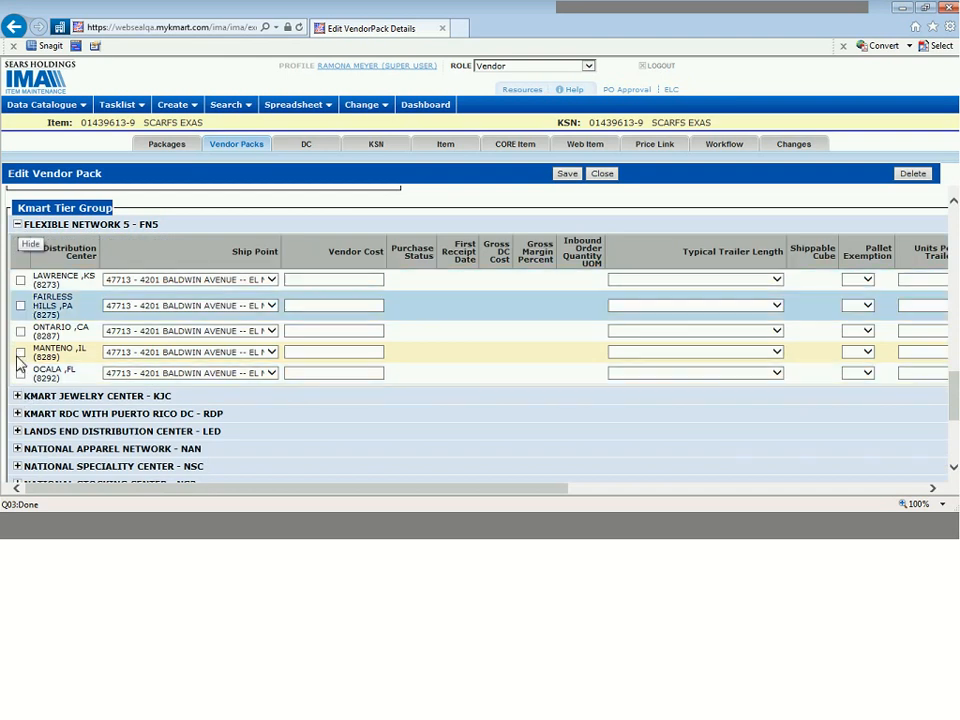
{"action": "left_click", "coordinate": [18, 227]}
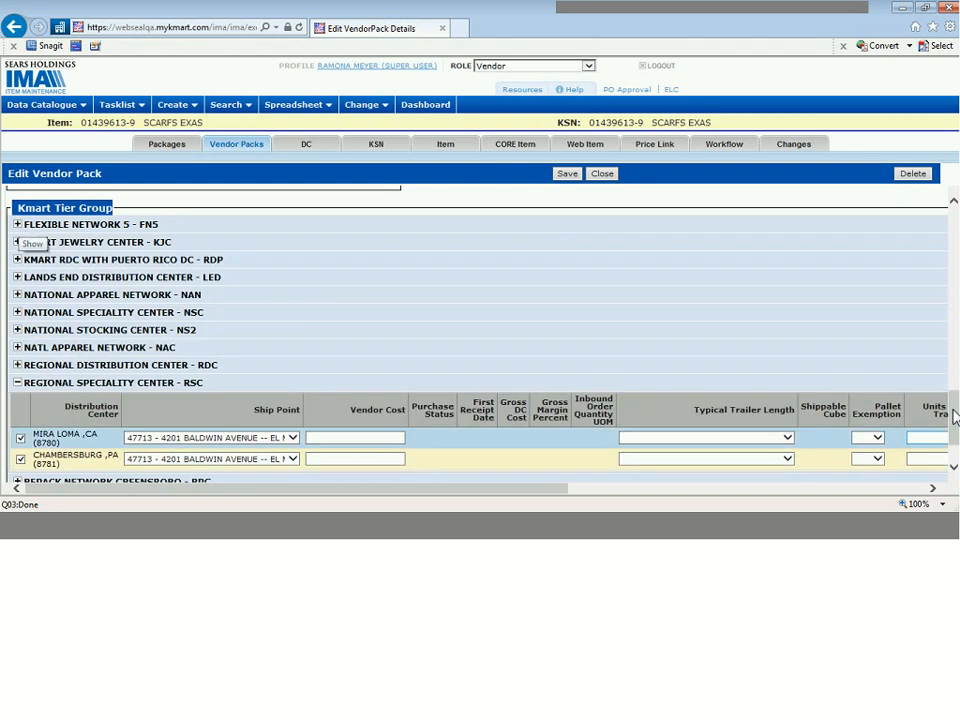
{"action": "left_click_drag", "start_coordinate": [956, 418], "coordinate": [950, 461]}
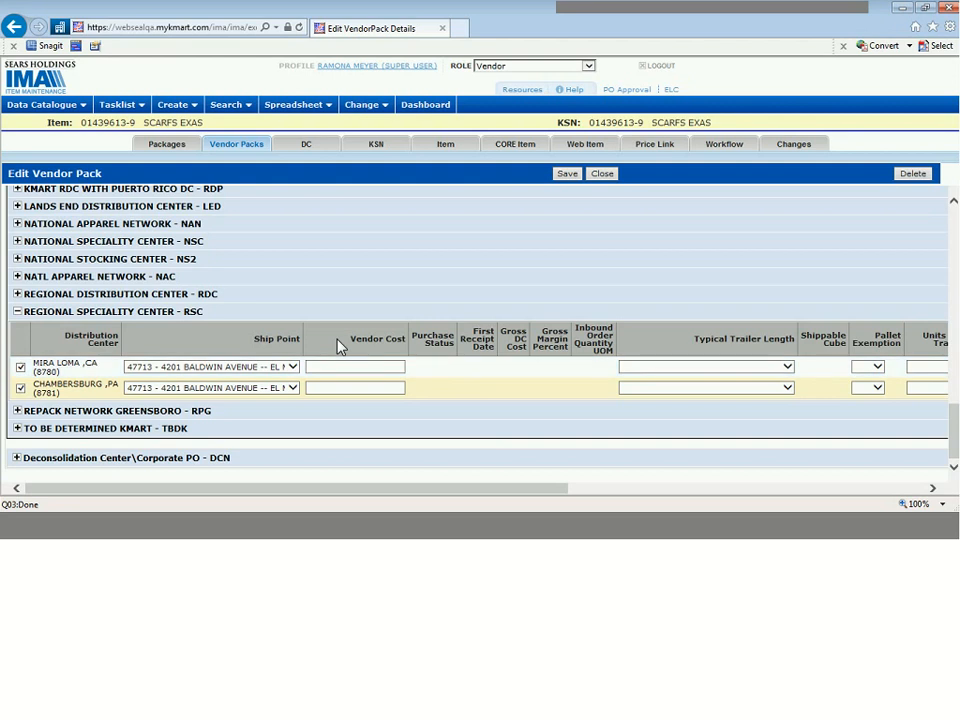
{"action": "left_click", "coordinate": [77, 394]}
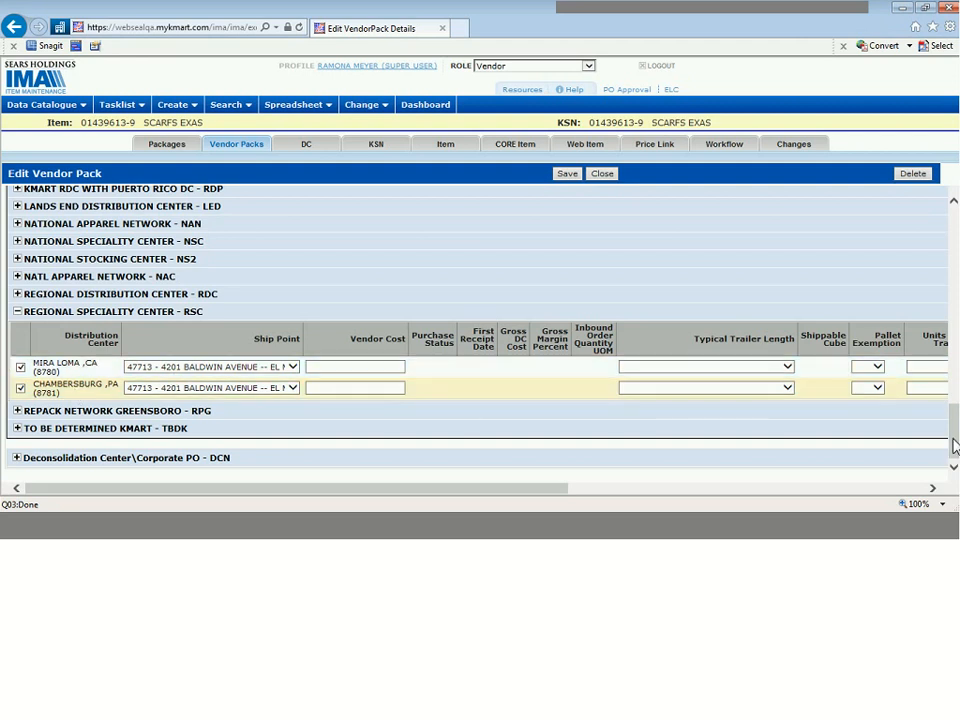
{"action": "left_click_drag", "start_coordinate": [951, 428], "coordinate": [955, 405]}
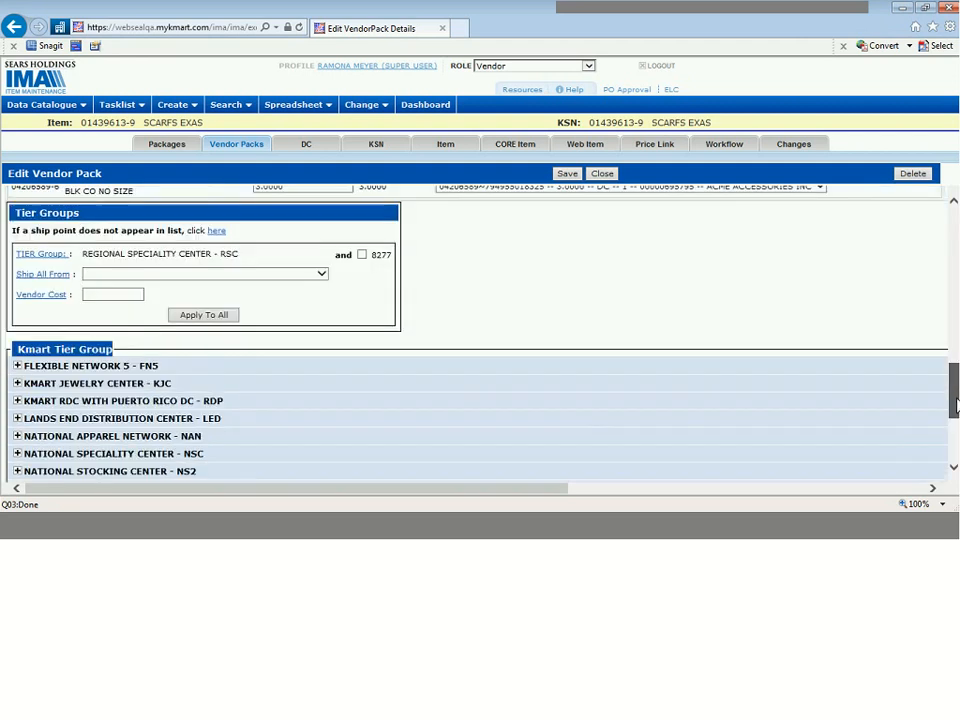
{"action": "left_click", "coordinate": [290, 276]}
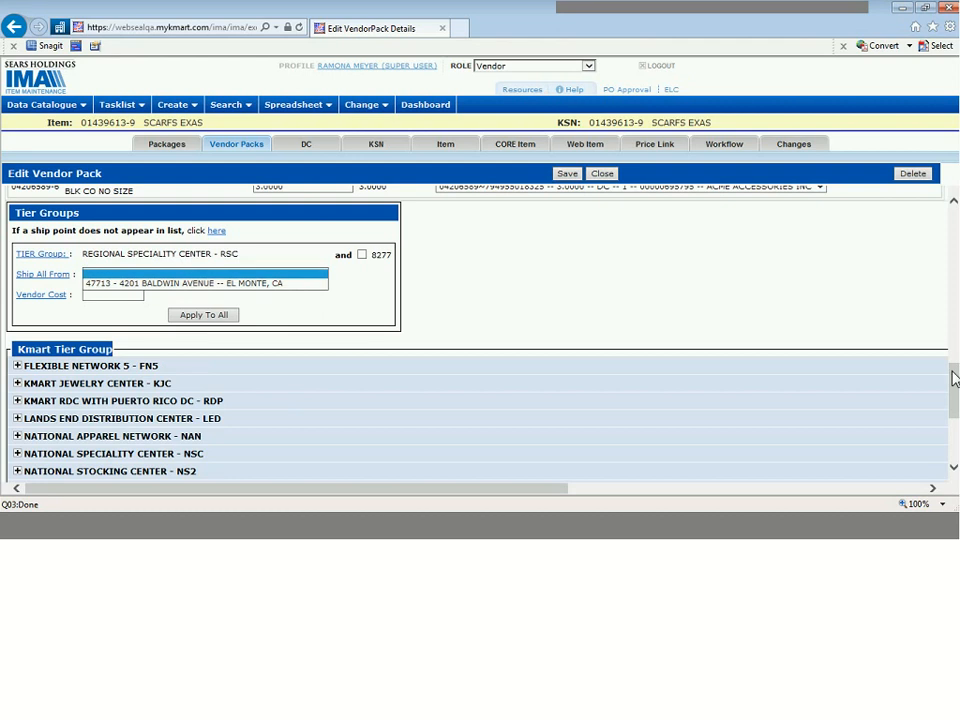
{"action": "left_click_drag", "start_coordinate": [951, 371], "coordinate": [949, 463]}
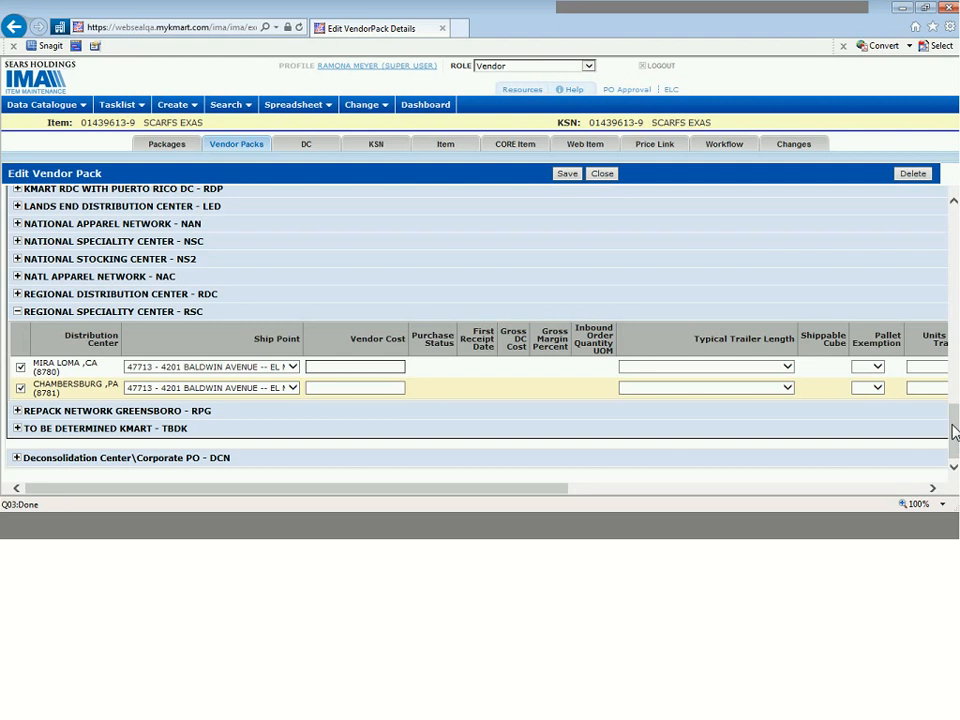
{"action": "scroll", "coordinate": [953, 431], "scroll_direction": "up", "scroll_amount": 3}
{"action": "scroll", "coordinate": [953, 431], "scroll_direction": "up", "scroll_amount": 2}
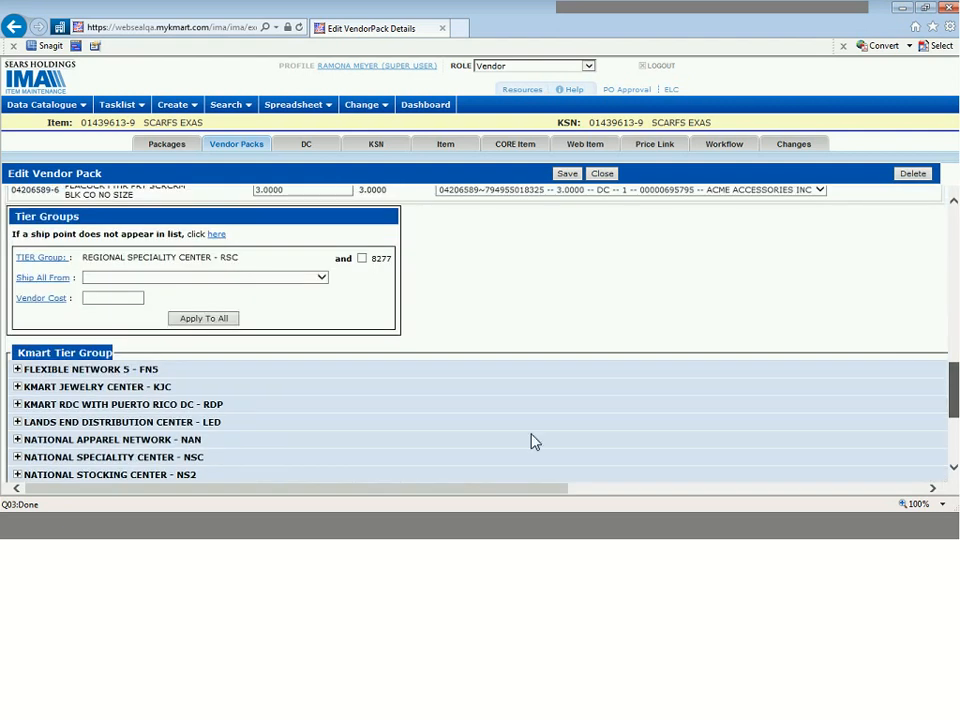
{"action": "scroll", "coordinate": [531, 441], "scroll_direction": "down", "scroll_amount": 5}
{"action": "left_click", "coordinate": [287, 406]}
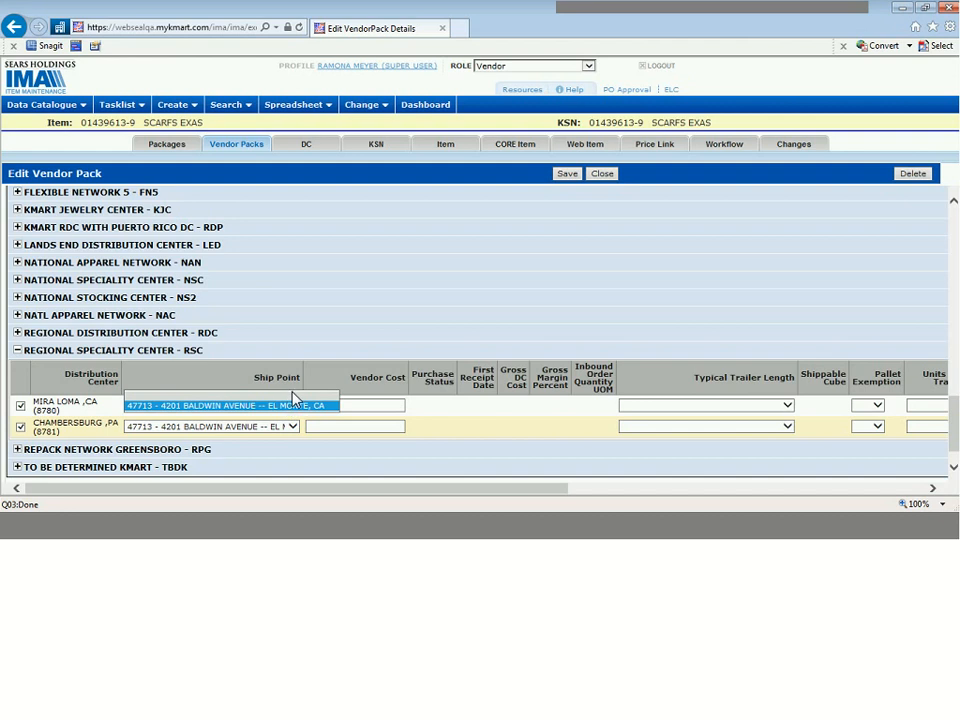
{"action": "left_click", "coordinate": [292, 396]}
Apply ship point 47713 and a vendor cost of 30.30 to all distribution centers in the REGIONAL SPECIALITY CENTER - RSC tier group.
{"action": "left_click_drag", "start_coordinate": [953, 437], "coordinate": [953, 400]}
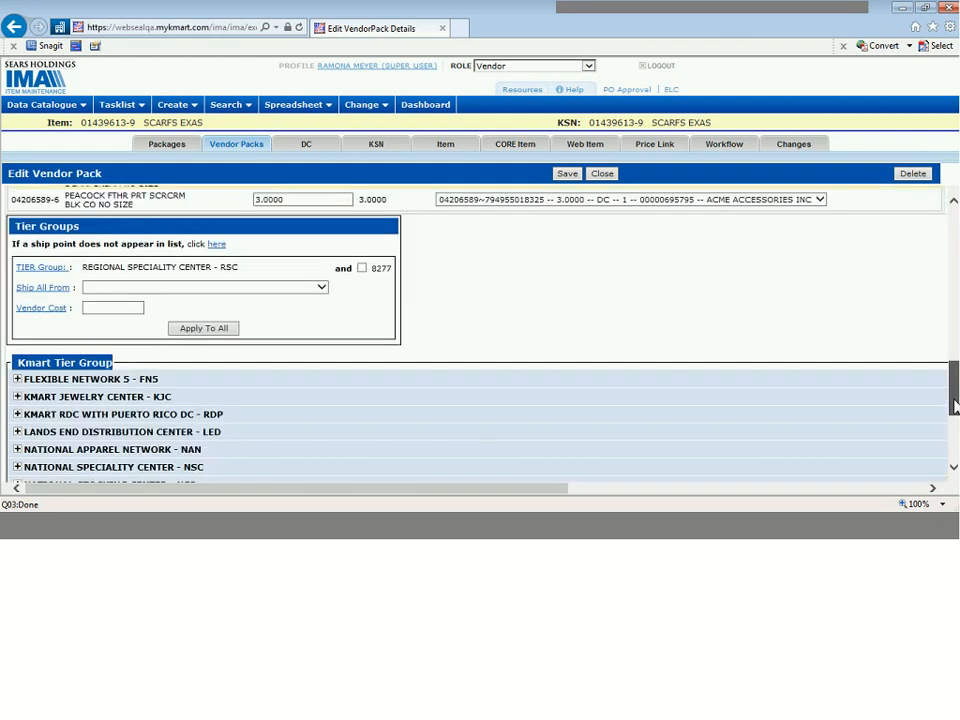
{"action": "left_click", "coordinate": [284, 288]}
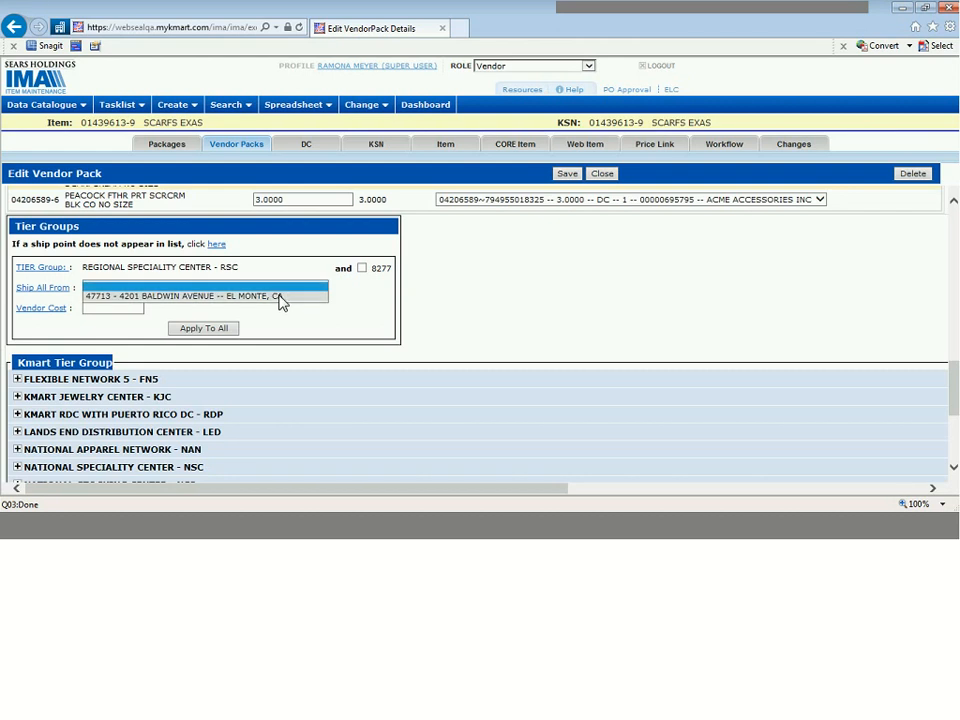
{"action": "left_click", "coordinate": [281, 299]}
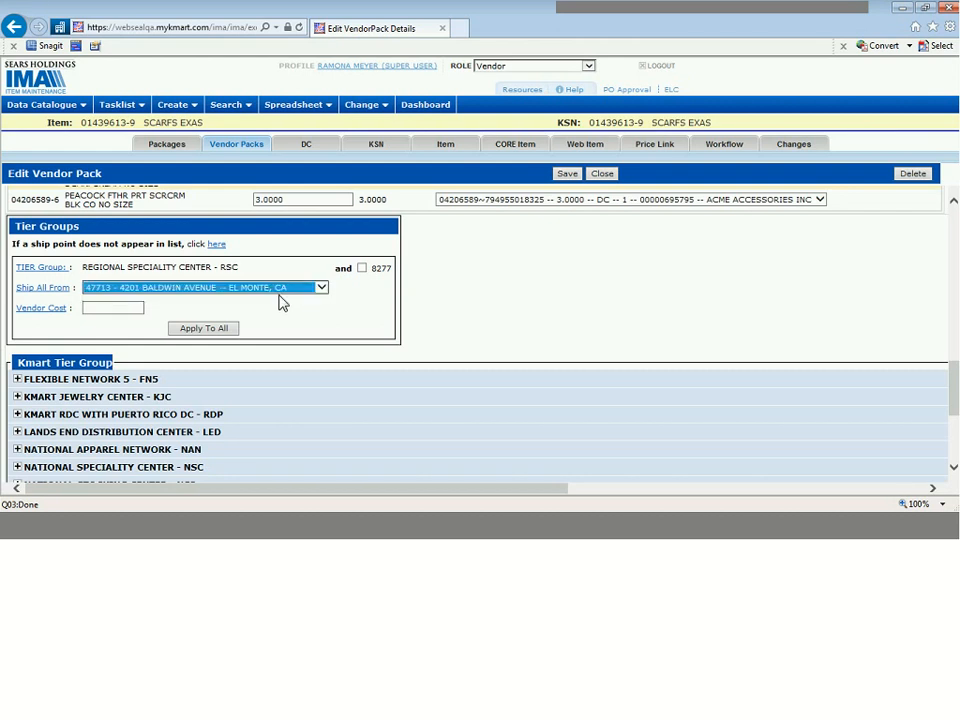
{"action": "left_click", "coordinate": [114, 309]}
{"action": "left_click", "coordinate": [114, 309]}
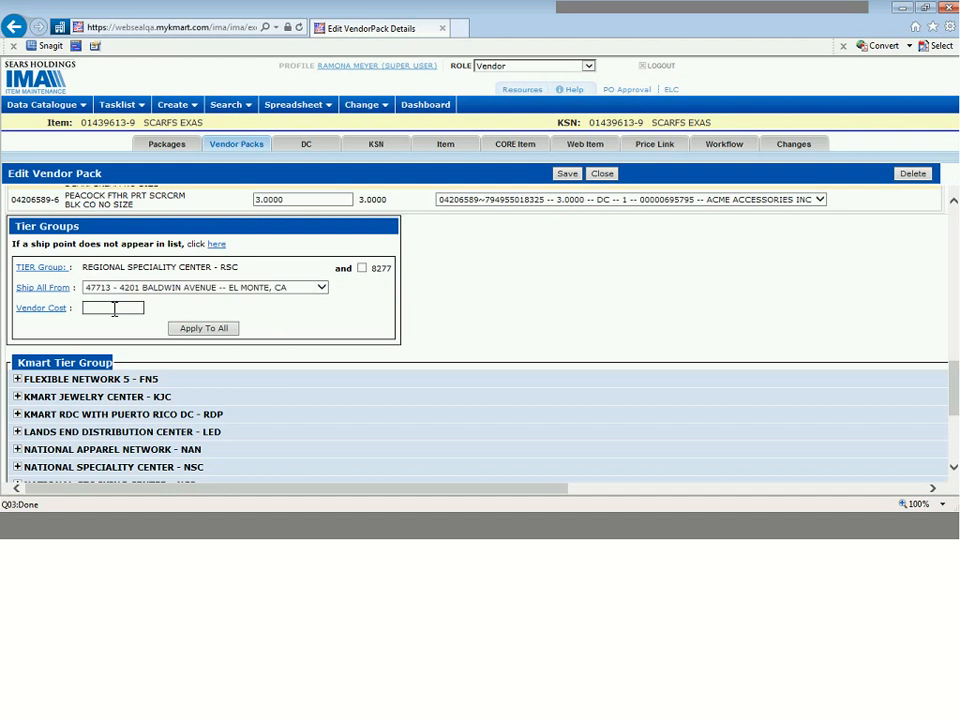
{"action": "type", "text": "30.30"}
{"action": "left_click", "coordinate": [221, 330]}
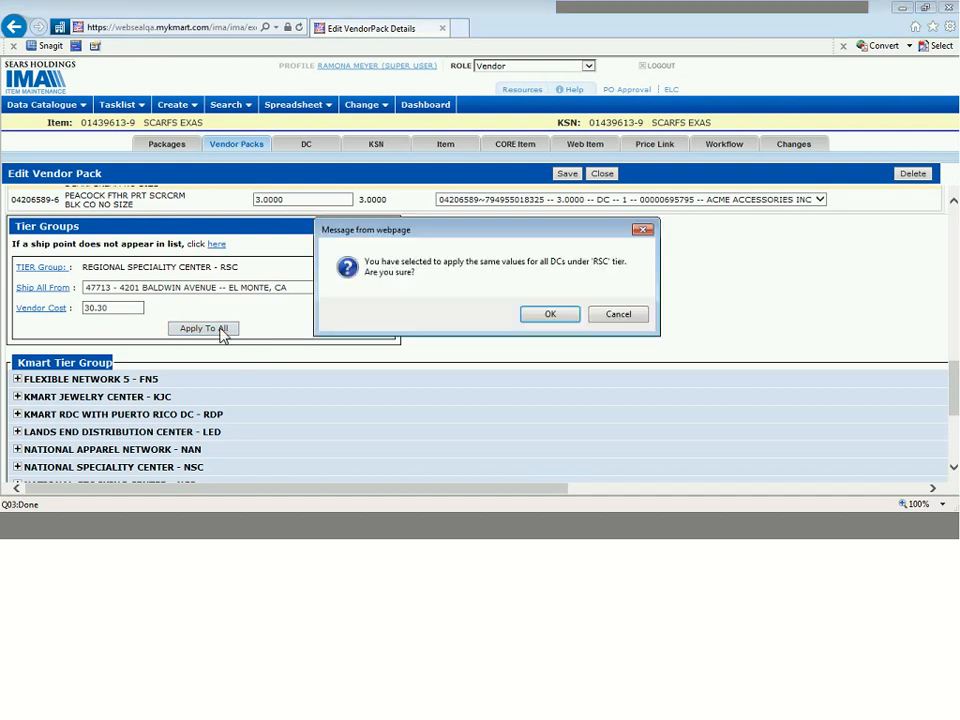
{"action": "left_click", "coordinate": [550, 315]}
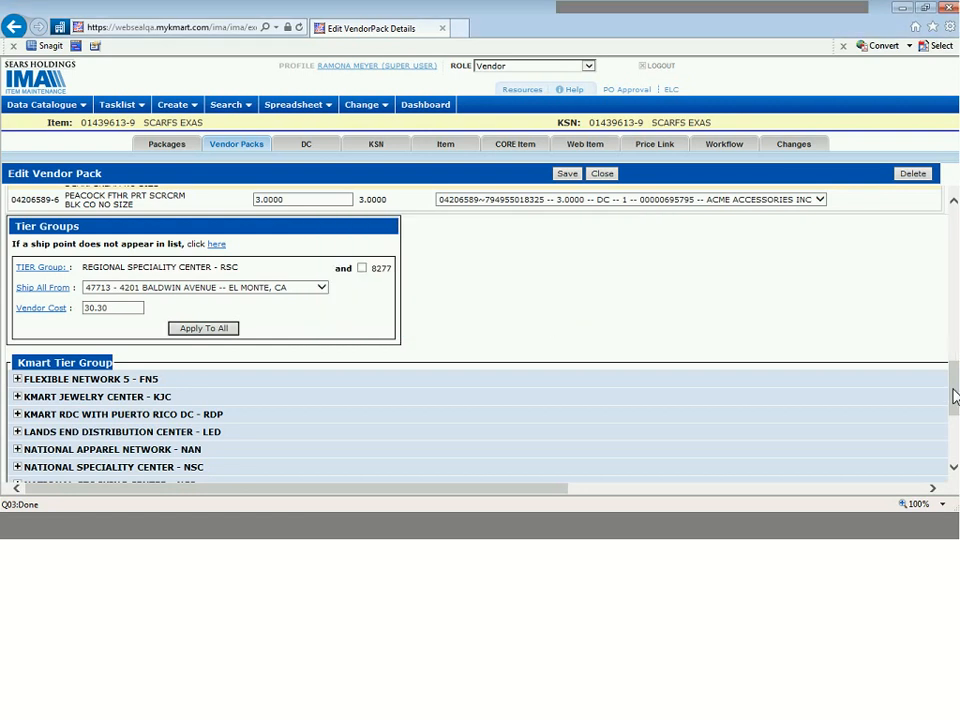
{"action": "scroll", "coordinate": [954, 392], "scroll_direction": "down", "scroll_amount": 1}
{"action": "scroll", "coordinate": [954, 392], "scroll_direction": "down", "scroll_amount": 3}
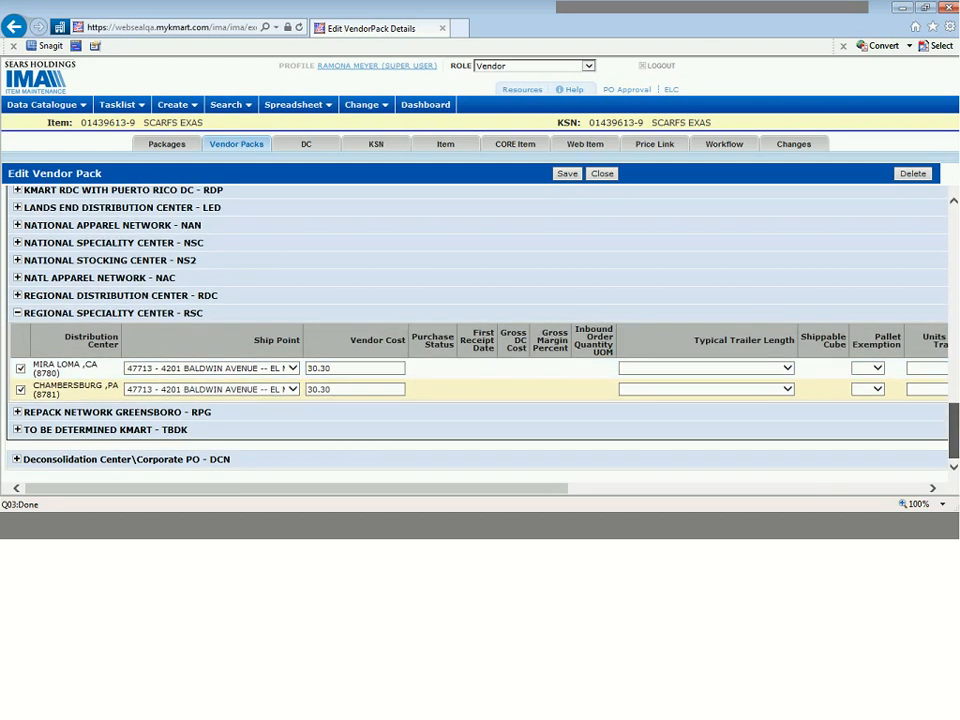
Save the SCARFS EXAS vendor pack, staying on the form rather than discarding its changes.
{"action": "left_click_drag", "start_coordinate": [954, 430], "coordinate": [954, 341]}
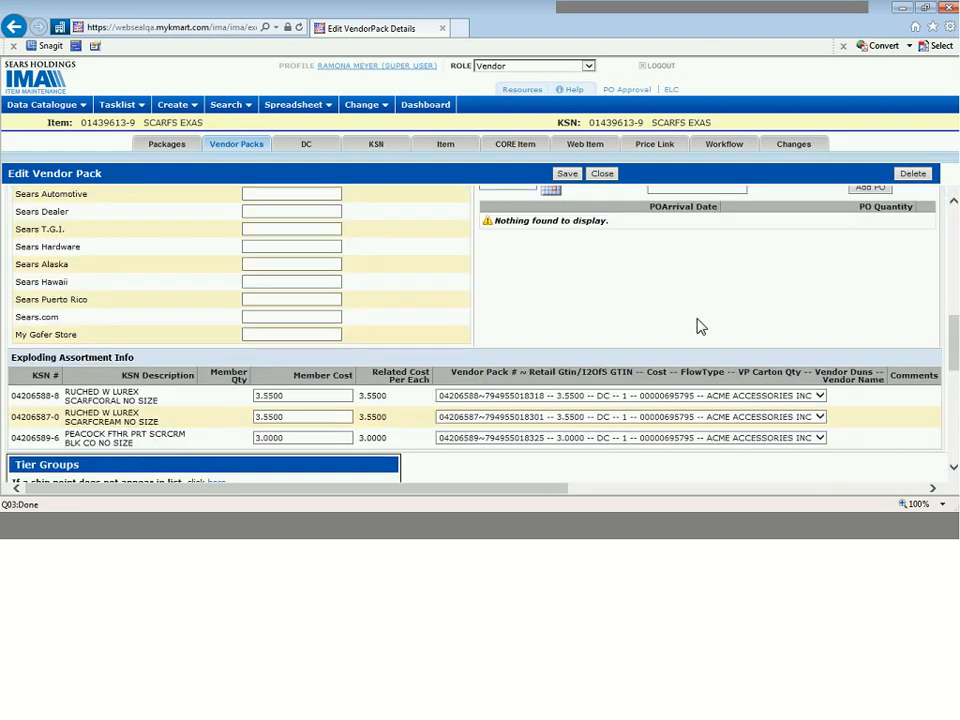
{"action": "left_click", "coordinate": [736, 150]}
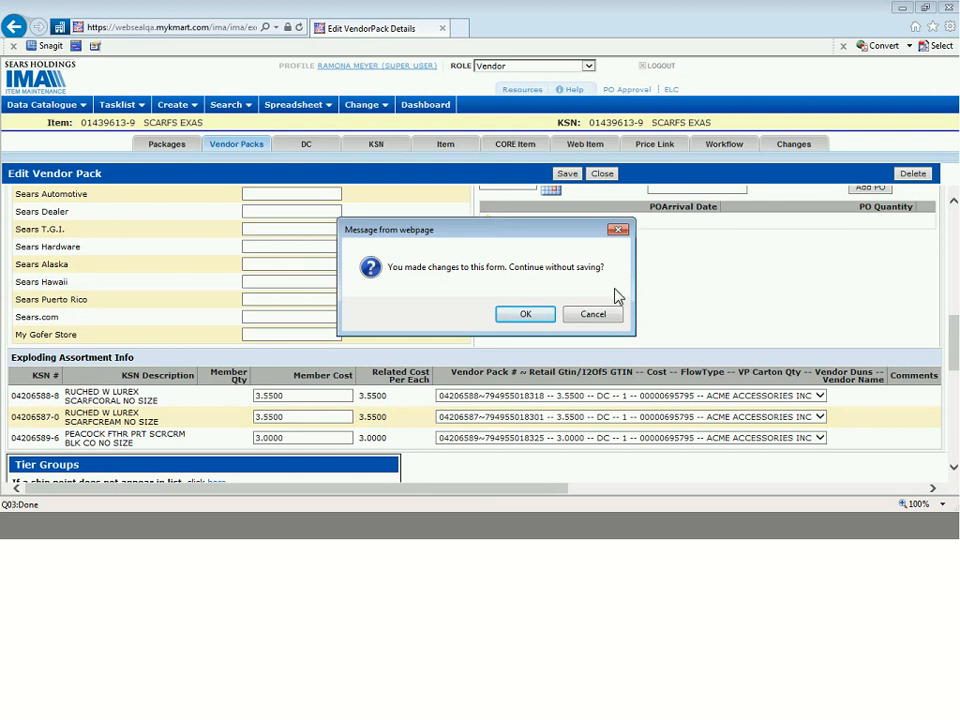
{"action": "left_click", "coordinate": [612, 318]}
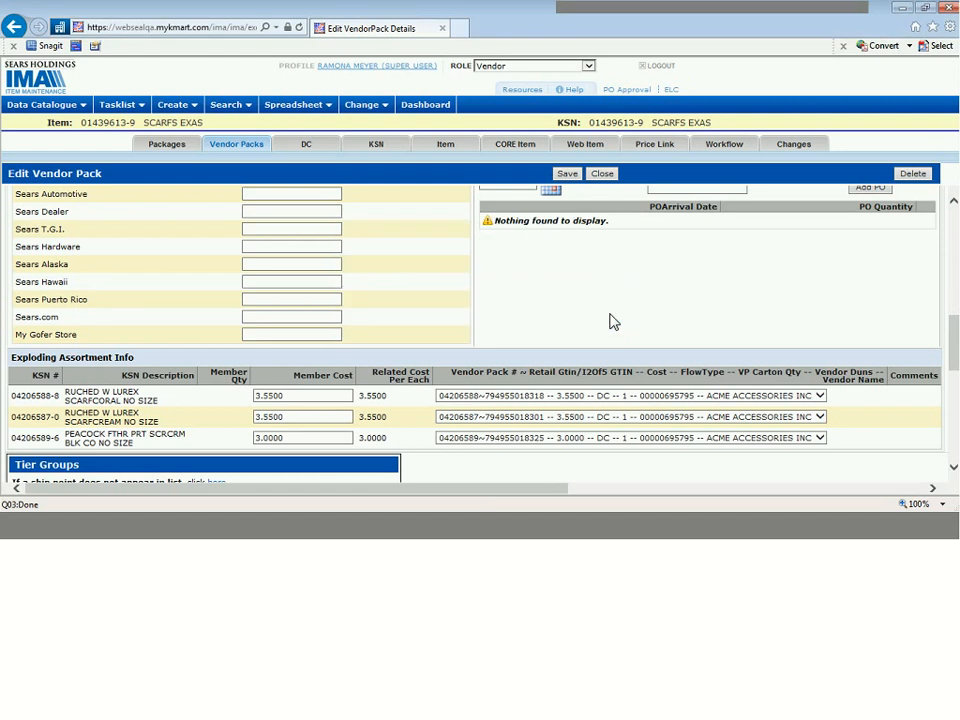
{"action": "left_click", "coordinate": [568, 175]}
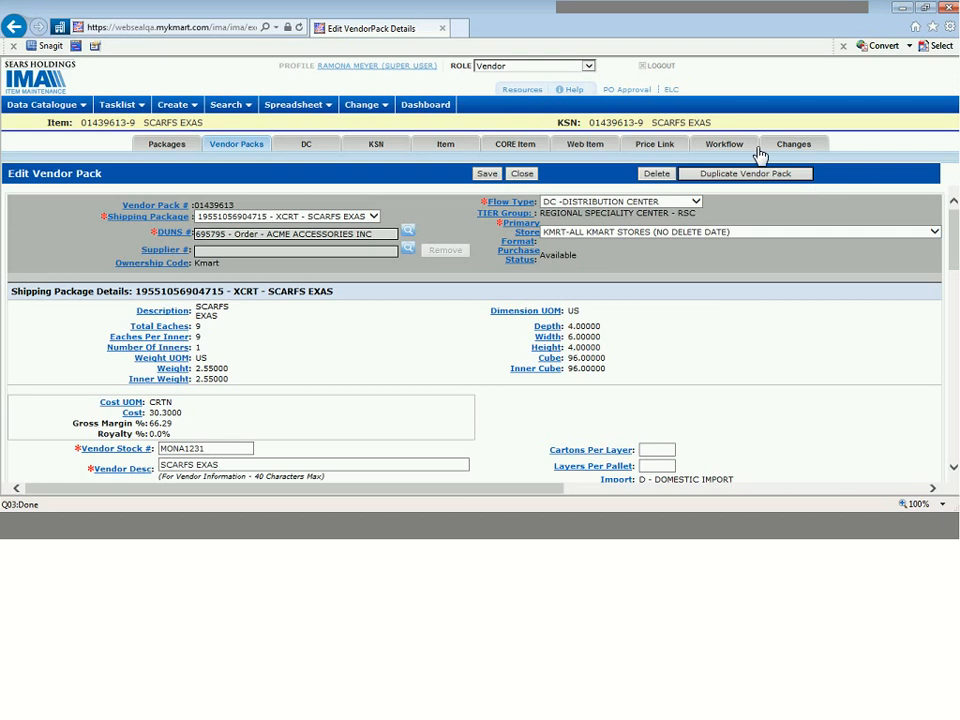
Run the workflow error check on the SCARFS EXAS item and examine the errors and warnings it reports.
{"action": "left_click", "coordinate": [736, 150]}
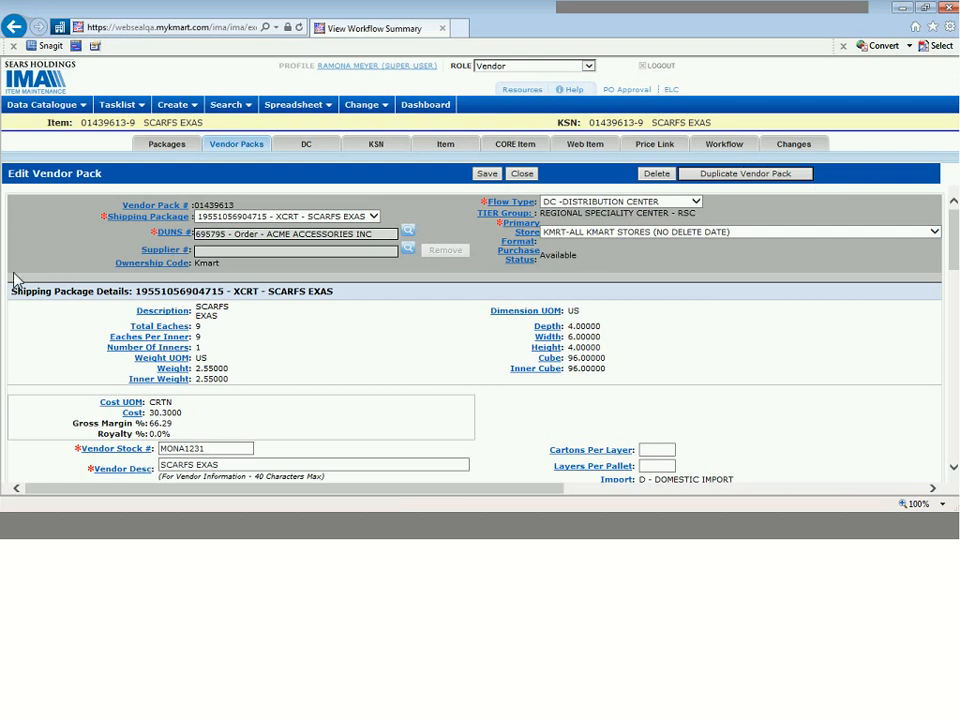
{"action": "left_click", "coordinate": [31, 210]}
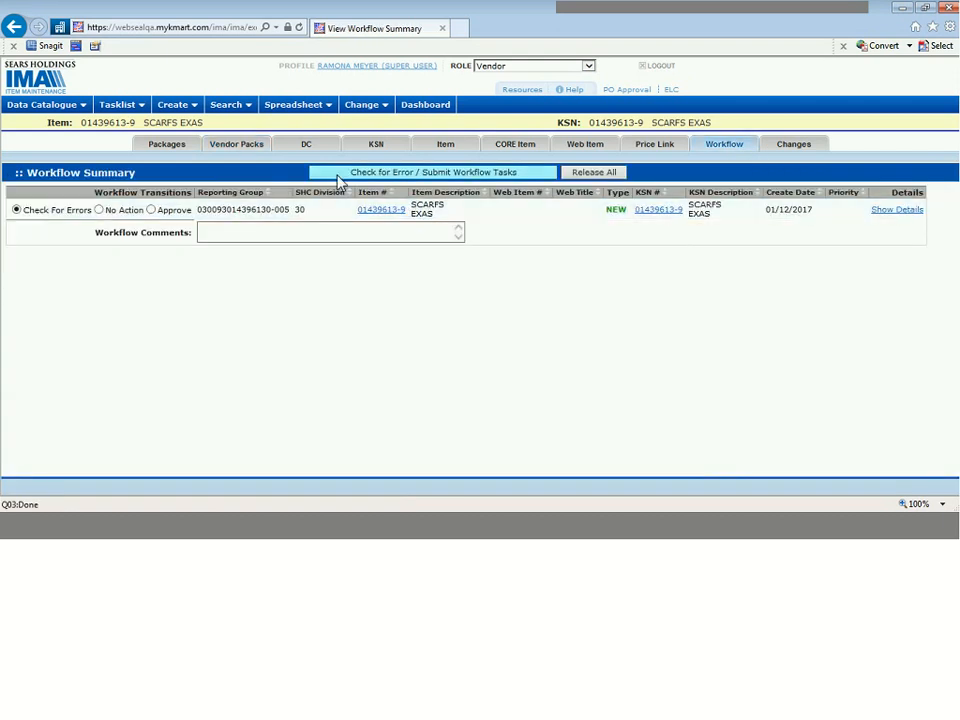
{"action": "left_click", "coordinate": [336, 174]}
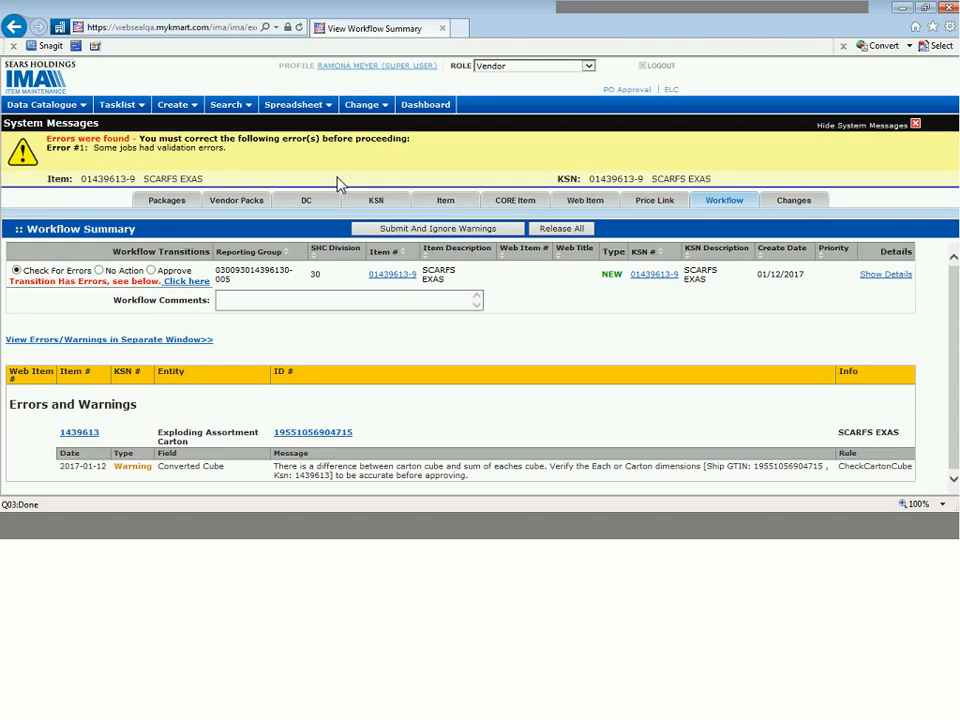
{"action": "left_click_drag", "start_coordinate": [953, 305], "coordinate": [952, 346]}
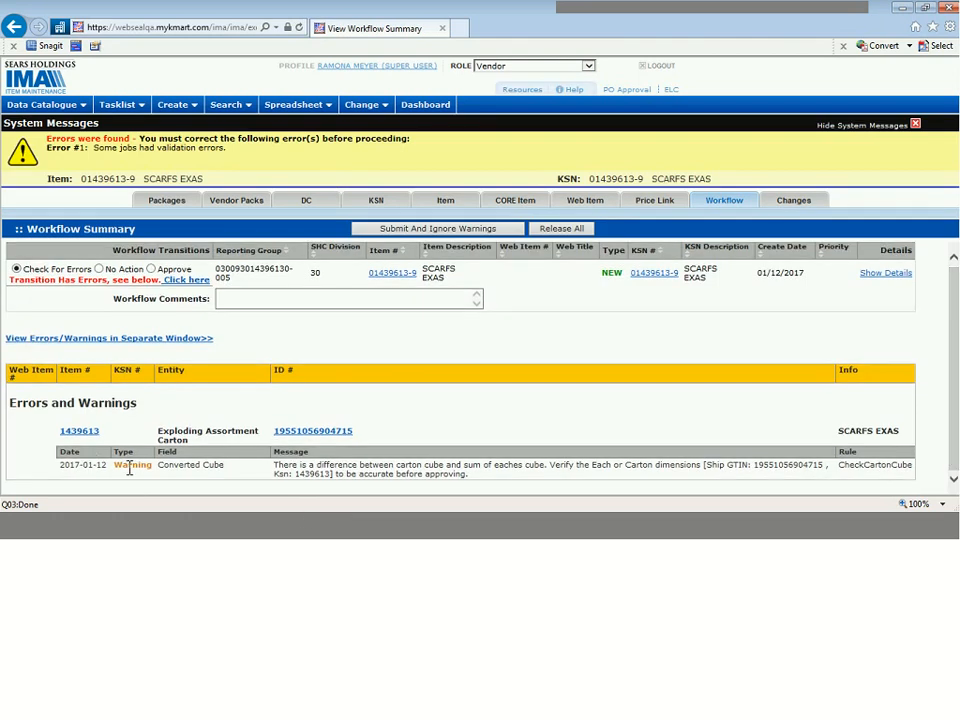
{"action": "left_click_drag", "start_coordinate": [10, 281], "coordinate": [145, 285]}
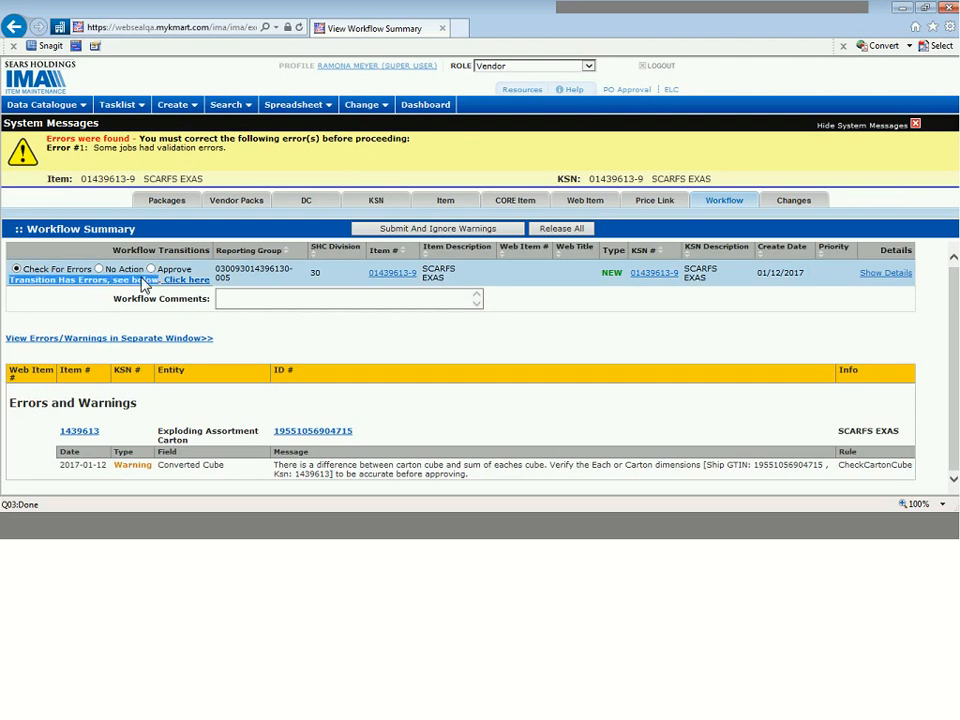
{"action": "left_click", "coordinate": [210, 422]}
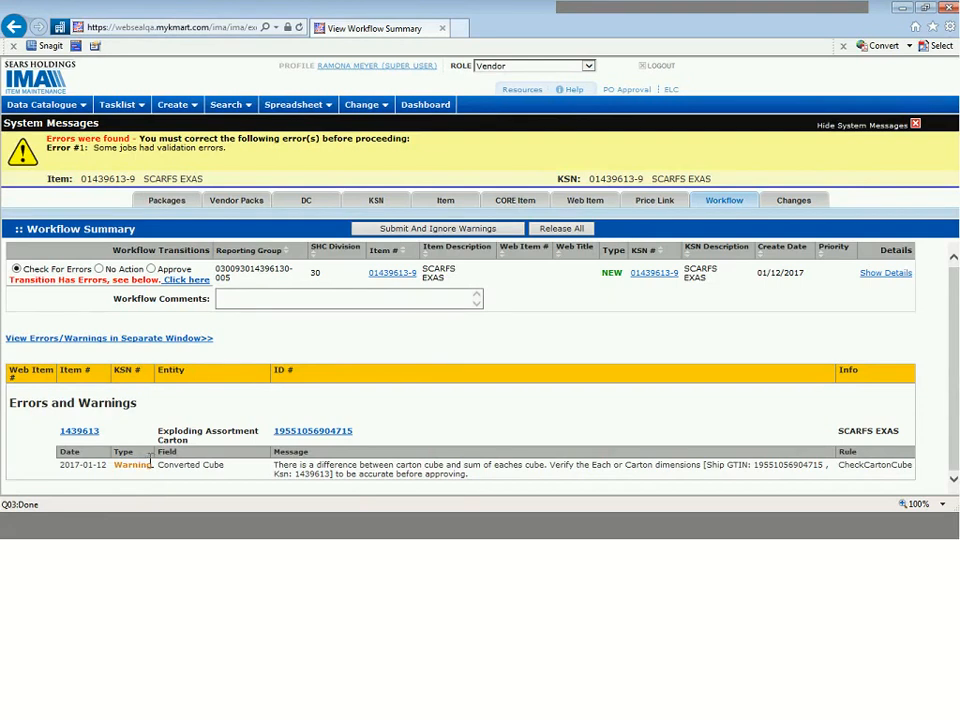
Run a quick search for KSN 2296325.
{"action": "left_click", "coordinate": [232, 106]}
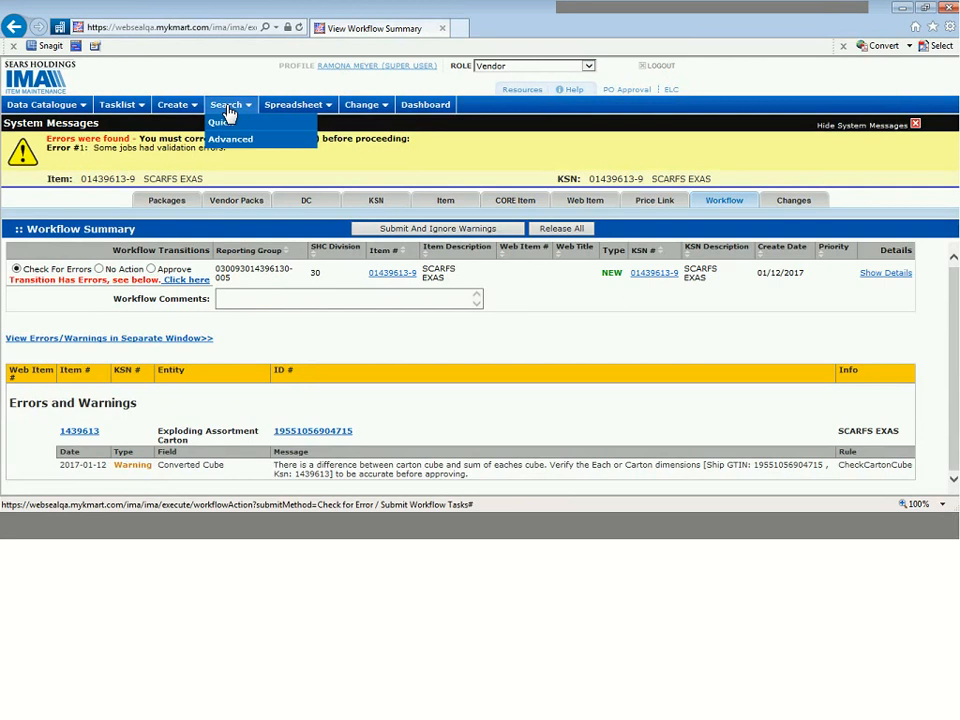
{"action": "left_click", "coordinate": [228, 117]}
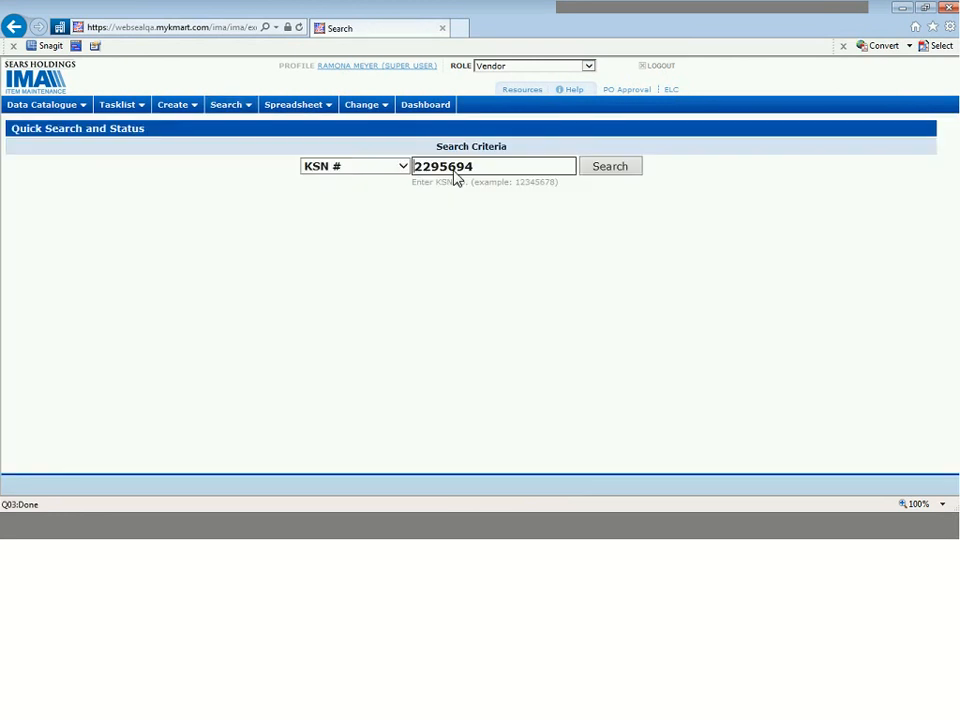
{"action": "double_click", "coordinate": [454, 171]}
{"action": "type", "text": "2296325"}
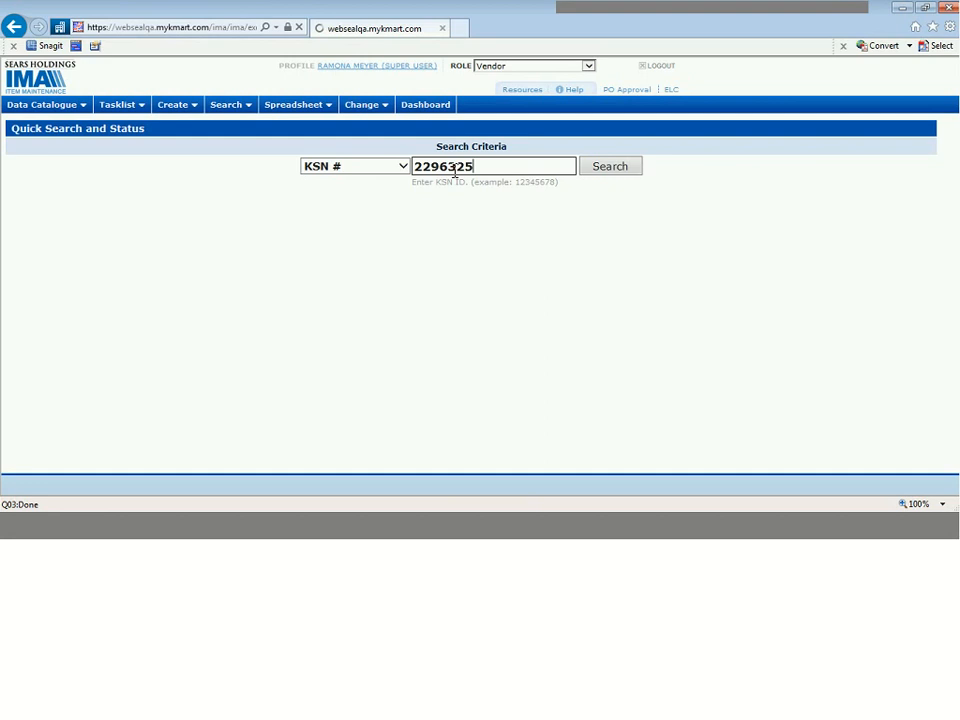
{"action": "key", "text": "Return"}
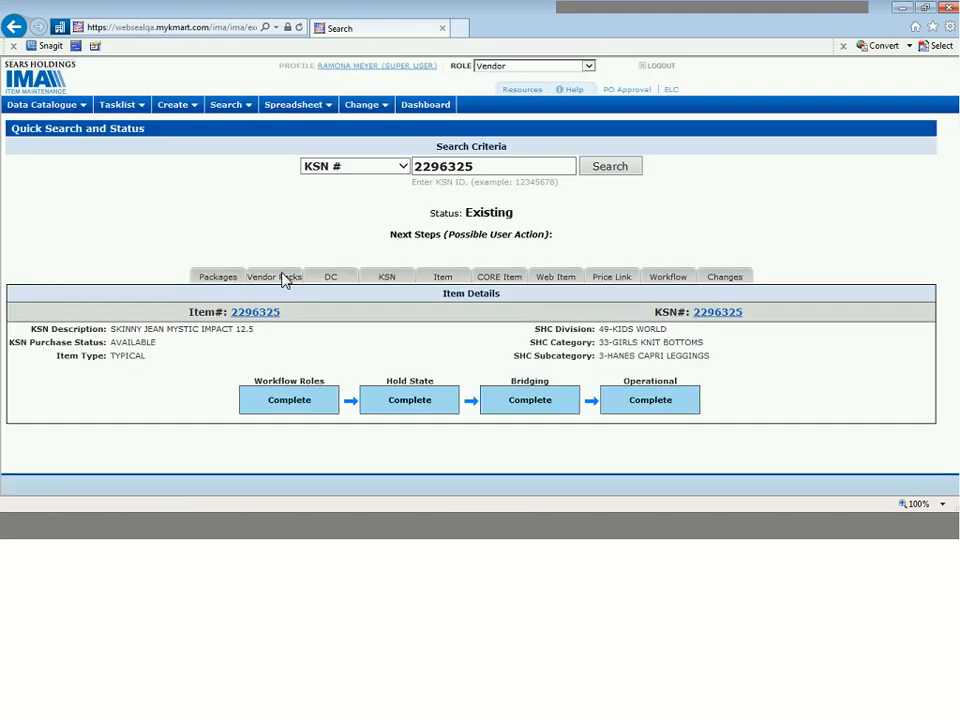
Open the existing vendor pack of the SKINNY JEAN MYSTIC IMPACT 12.5 item and start duplicating it.
{"action": "left_click", "coordinate": [283, 278]}
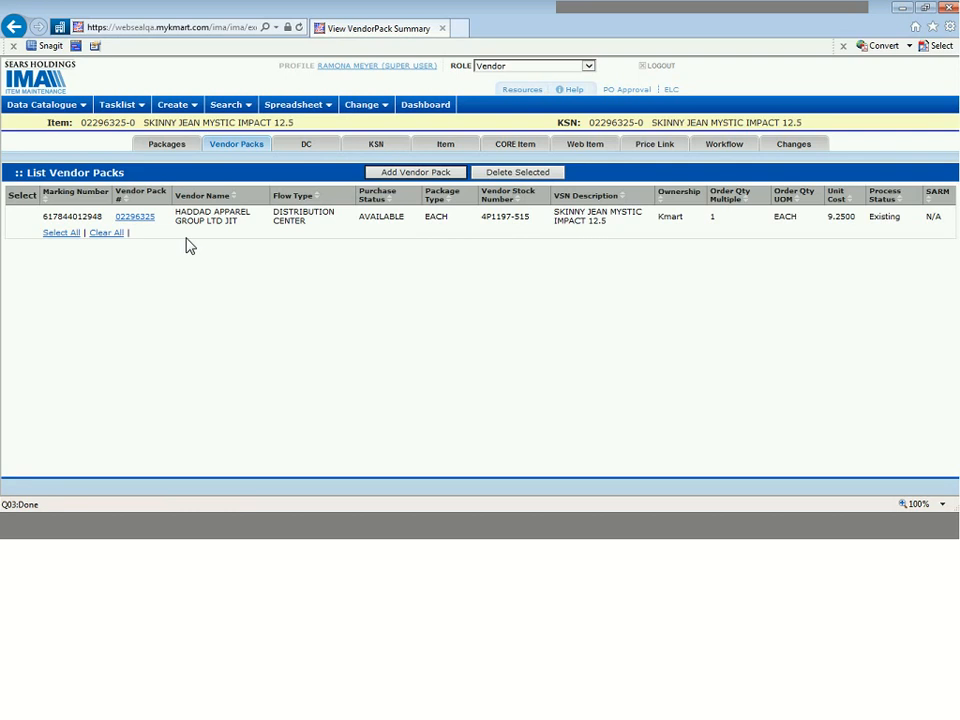
{"action": "left_click", "coordinate": [137, 217]}
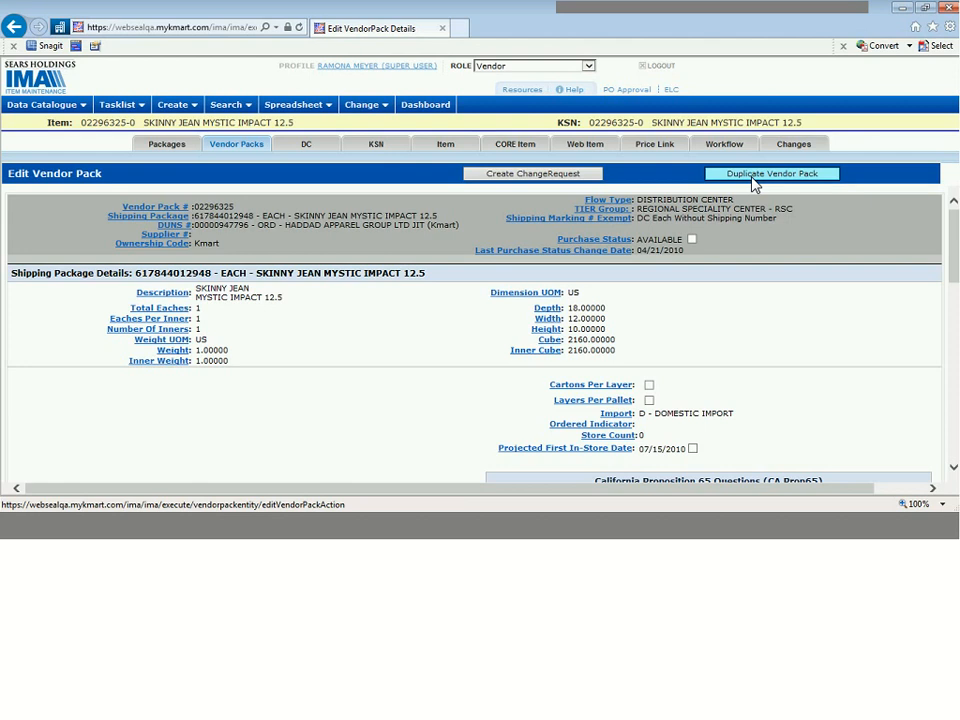
{"action": "left_click", "coordinate": [753, 181]}
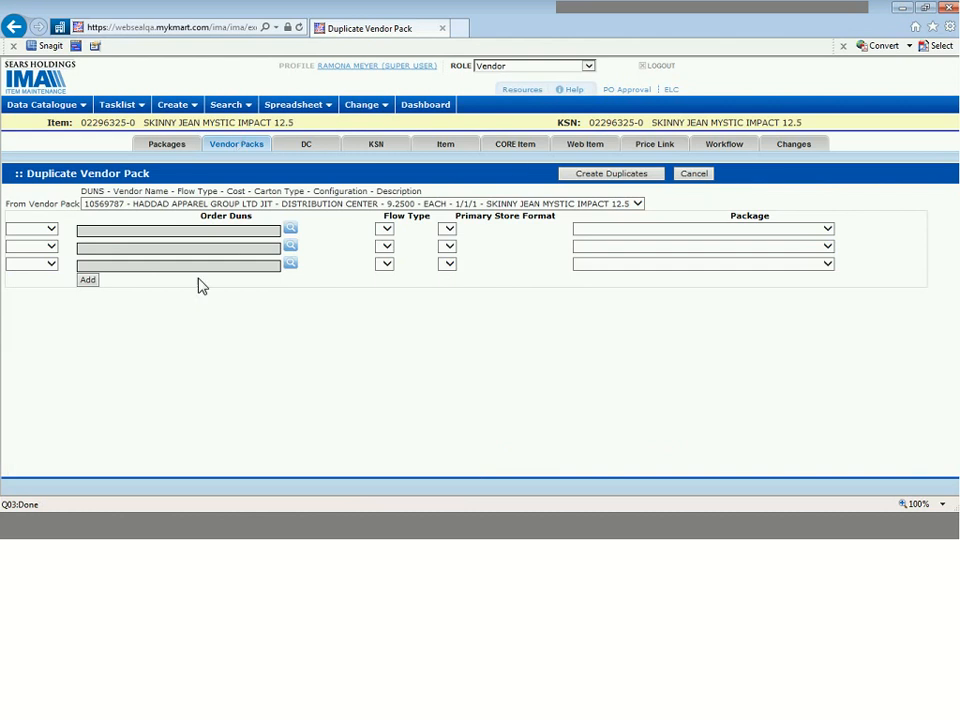
Set the first duplicate row to K-Kmart and assign it order DUNS 355698 of BIOWORLD MERCHANDISING INC.
{"action": "left_click", "coordinate": [54, 236]}
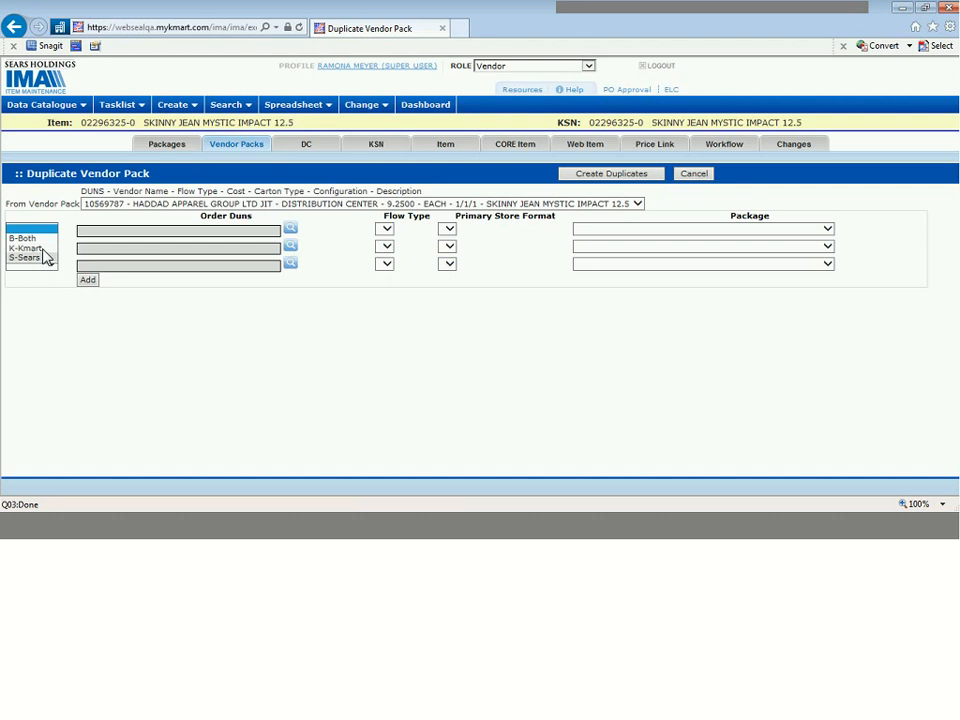
{"action": "left_click", "coordinate": [26, 248]}
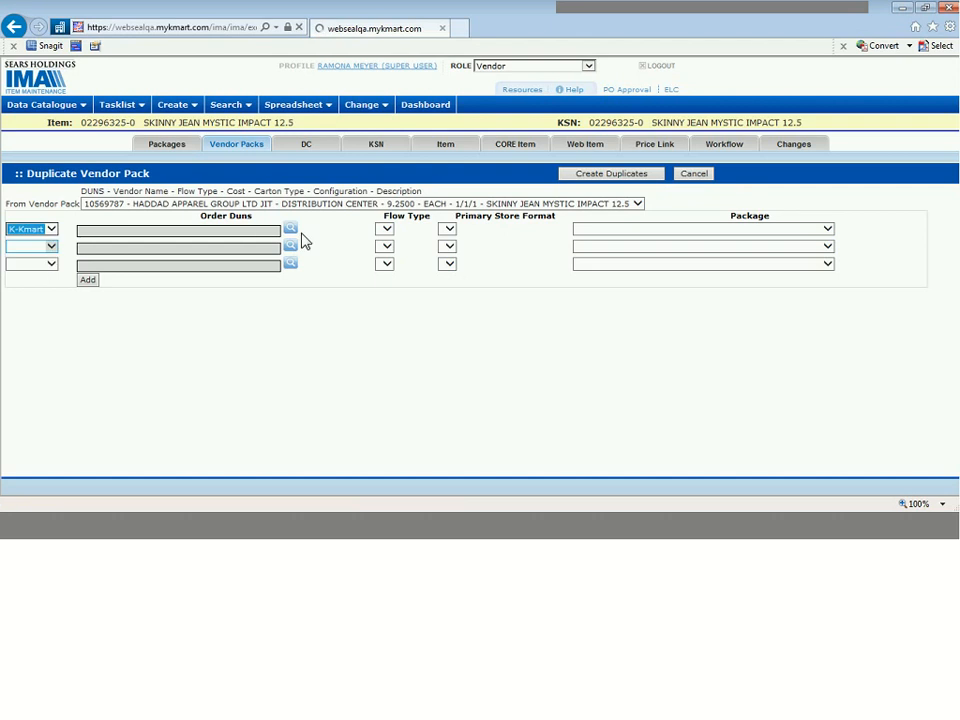
{"action": "left_click", "coordinate": [65, 252]}
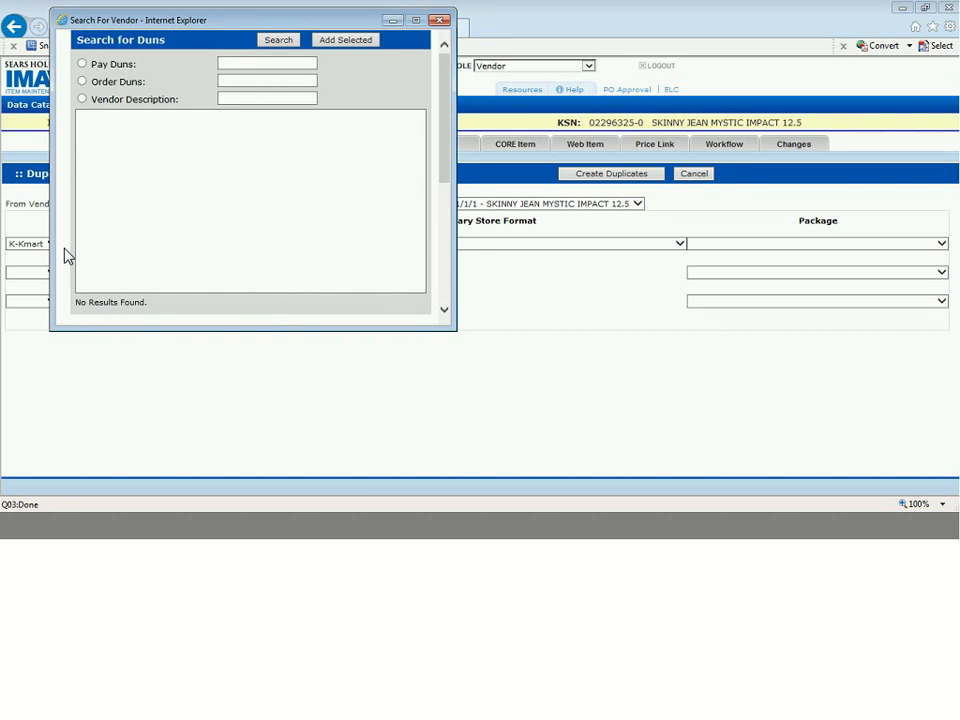
{"action": "left_click", "coordinate": [237, 82]}
{"action": "type", "text": "355698"}
{"action": "key", "text": "Return"}
{"action": "left_click", "coordinate": [242, 115]}
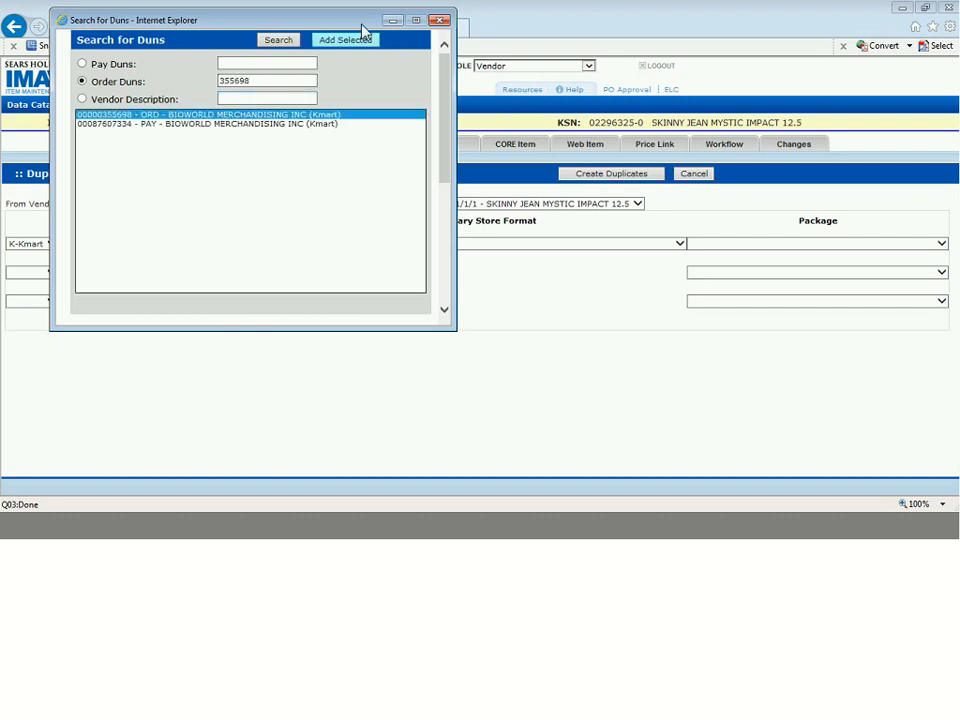
{"action": "left_click", "coordinate": [360, 42]}
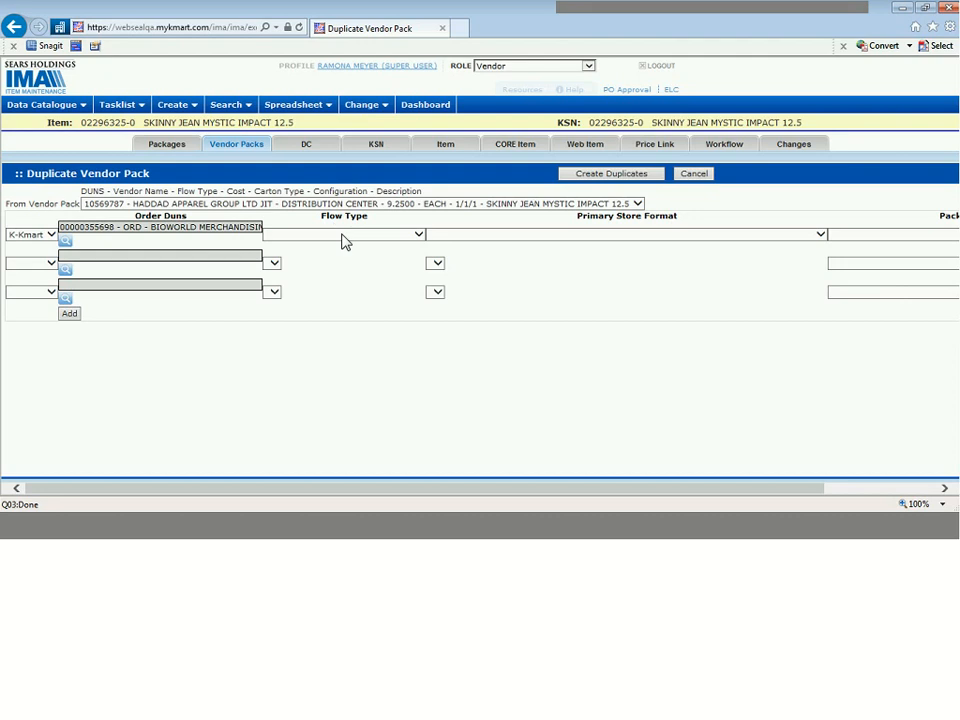
Set the duplicate's flow type to DSD - DSD DIRECT TO STORE and its primary store format to KMRT-ALL KMART STORES.
{"action": "left_click", "coordinate": [343, 238]}
{"action": "left_click", "coordinate": [343, 255]}
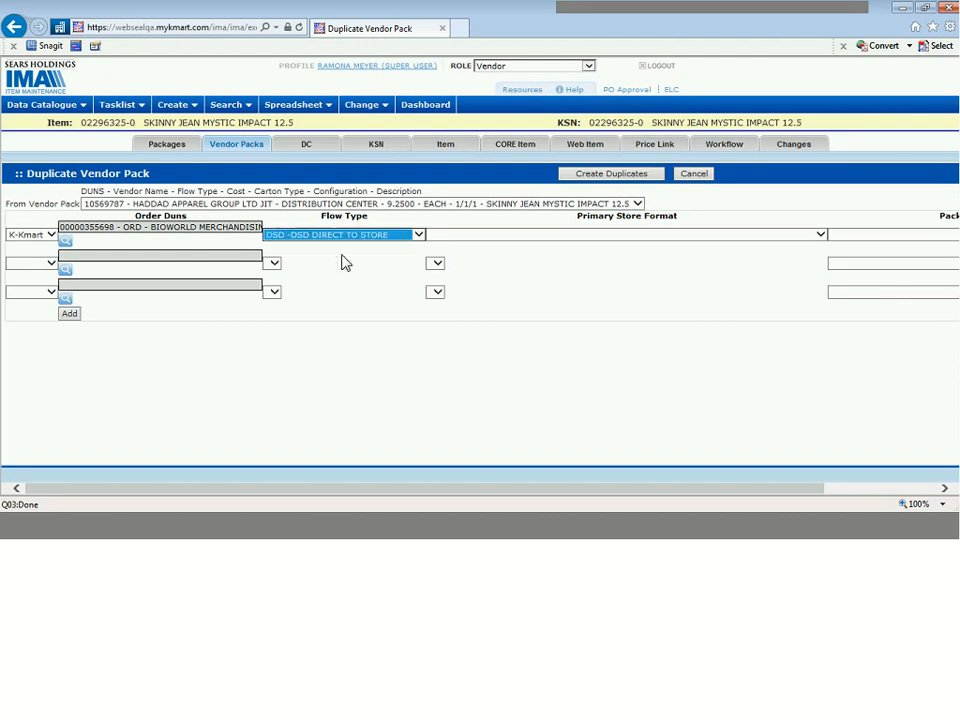
{"action": "left_click", "coordinate": [575, 241]}
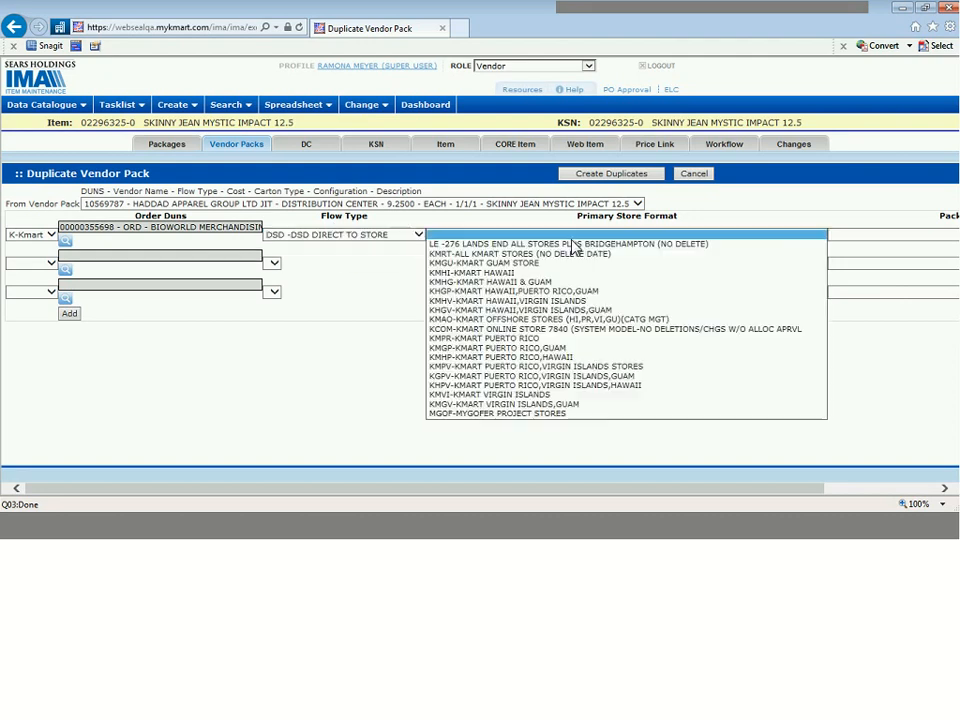
{"action": "left_click", "coordinate": [470, 252]}
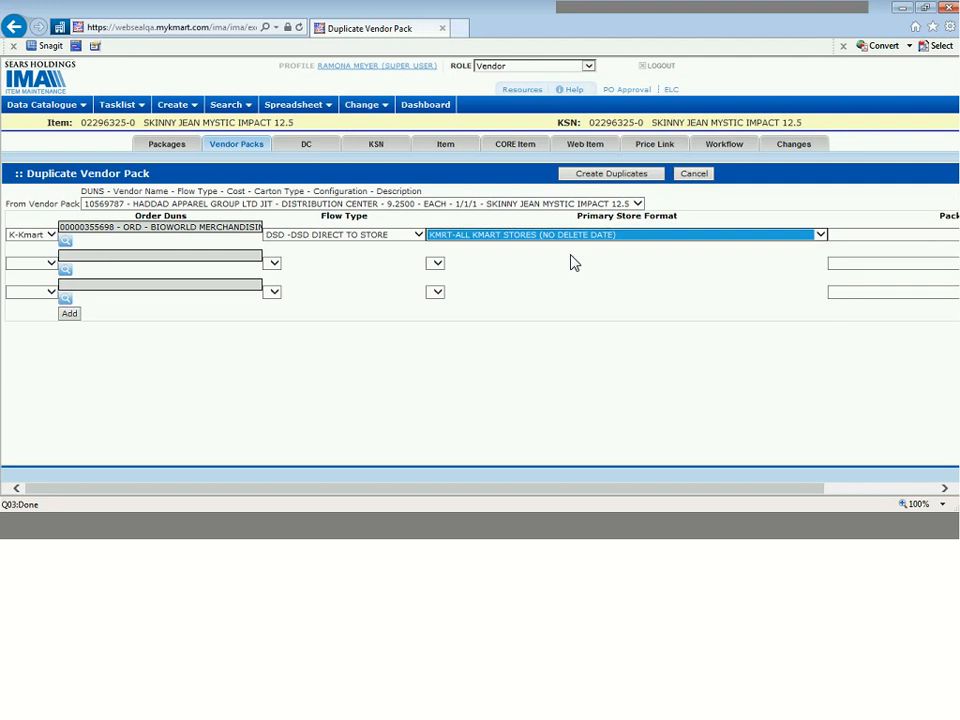
{"action": "left_click_drag", "start_coordinate": [602, 492], "coordinate": [776, 497]}
{"action": "left_click", "coordinate": [760, 236]}
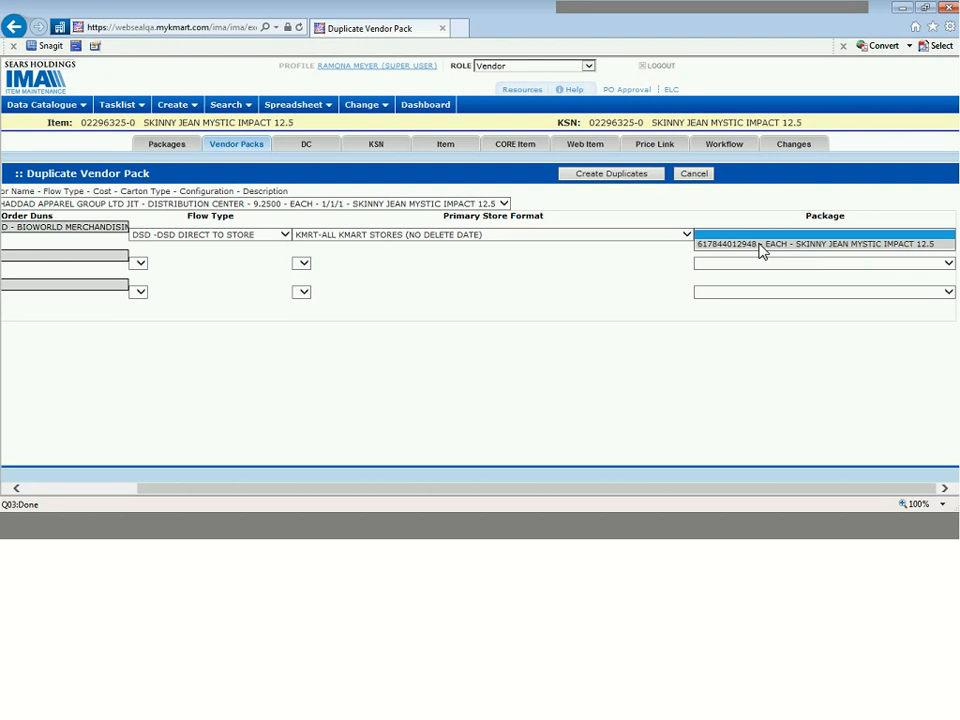
{"action": "left_click", "coordinate": [760, 246]}
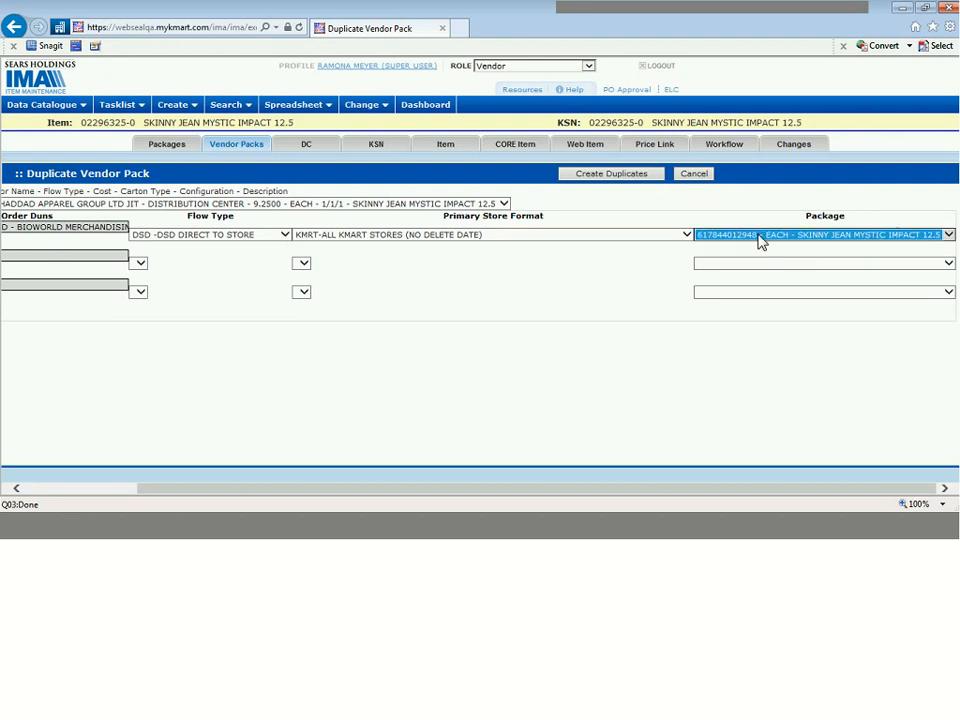
{"action": "left_click", "coordinate": [649, 213]}
{"action": "left_click_drag", "start_coordinate": [443, 491], "coordinate": [130, 478]}
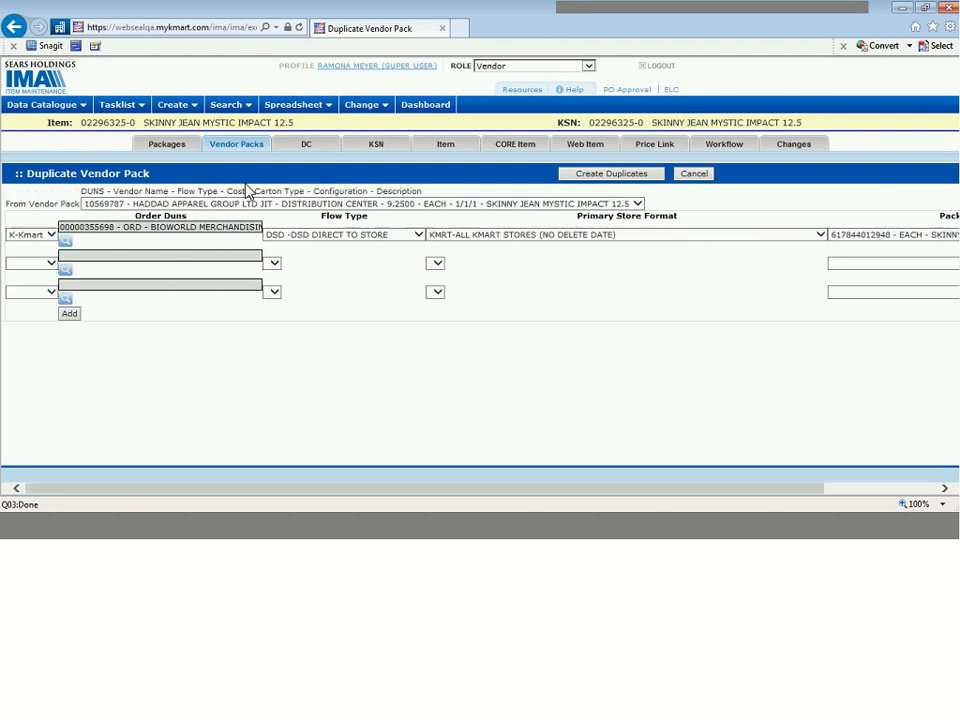
Create the duplicate vendor pack for BIOWORLD MERCHANDISING INC and open its details for editing.
{"action": "left_click", "coordinate": [27, 264]}
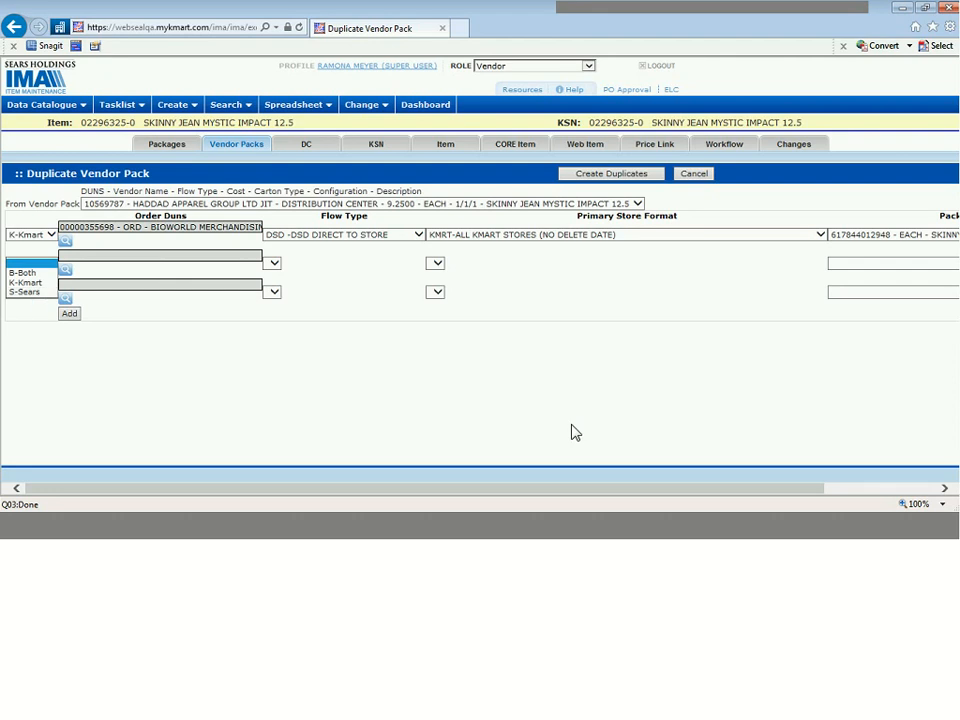
{"action": "left_click", "coordinate": [604, 381]}
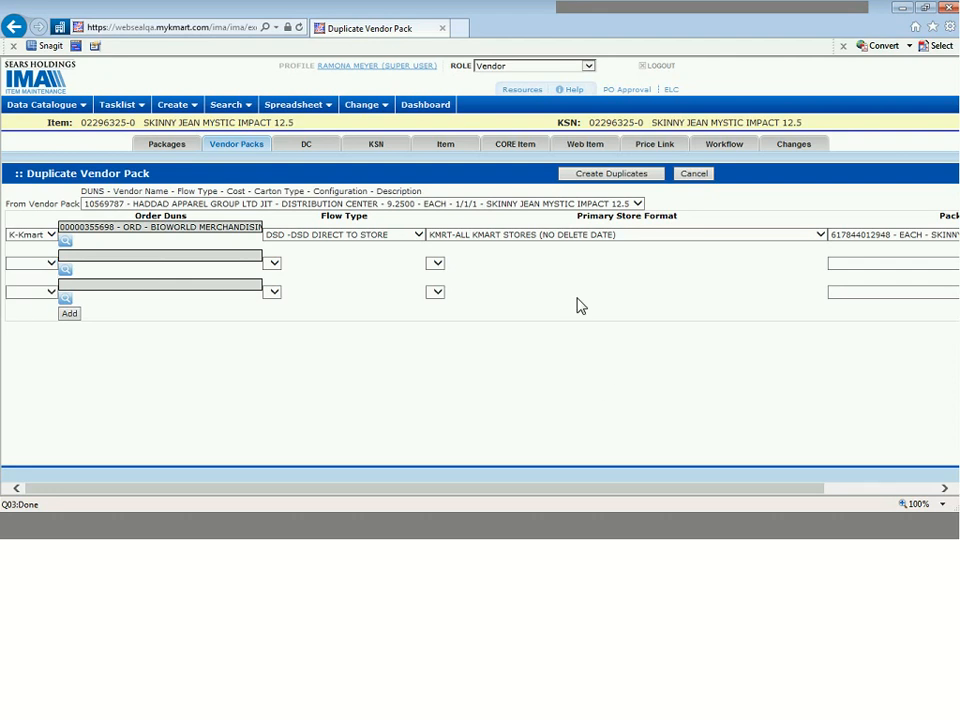
{"action": "left_click", "coordinate": [614, 182]}
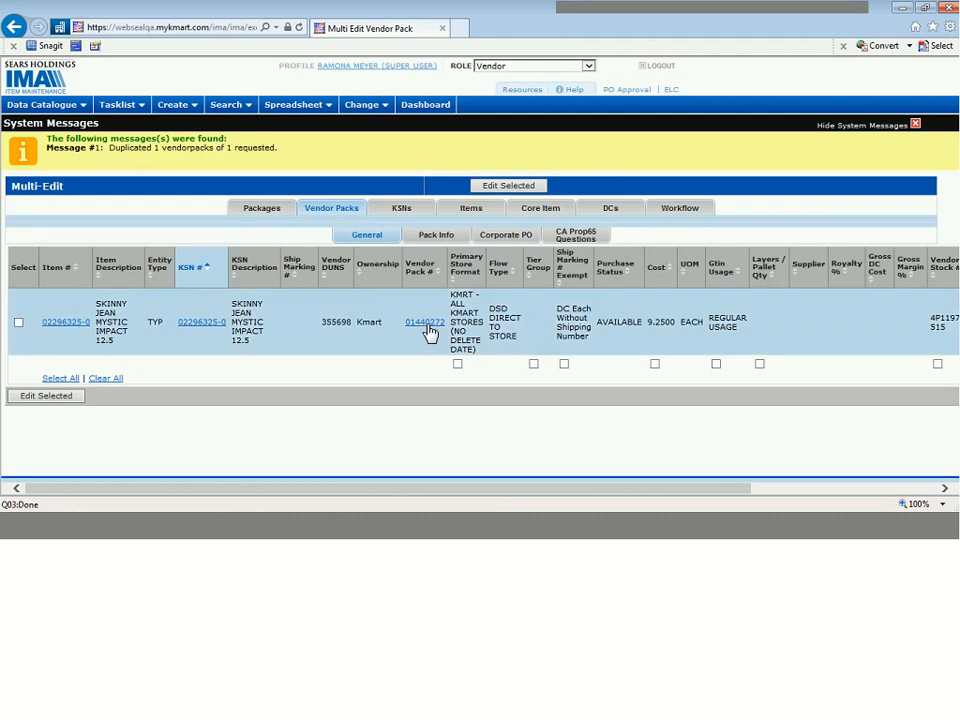
{"action": "left_click", "coordinate": [426, 325]}
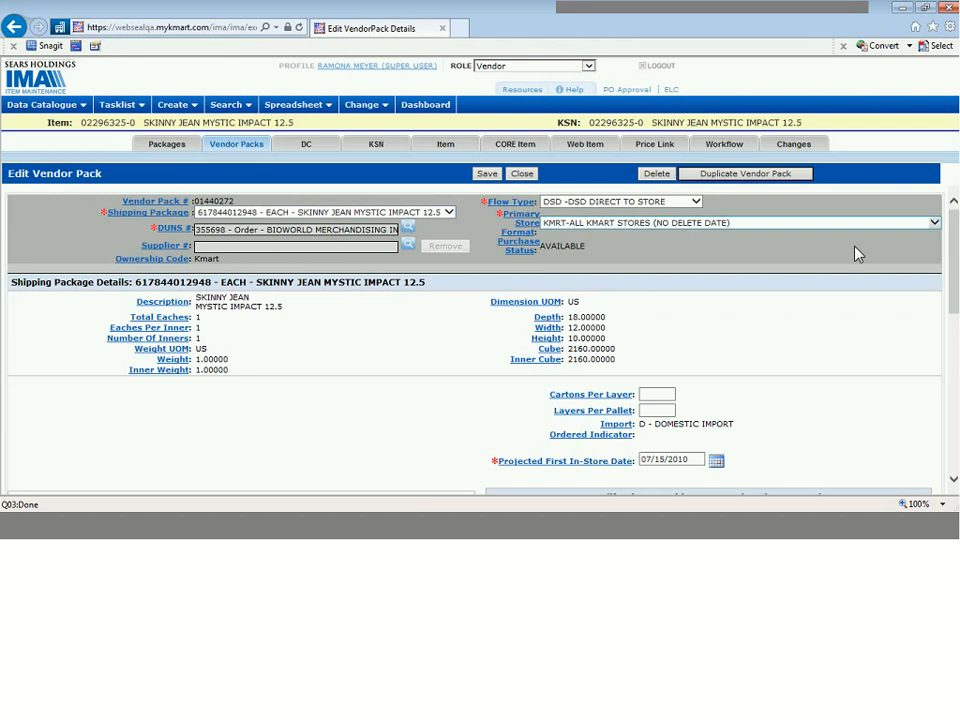
Set the duplicated vendor pack's projected first in-store date to 02/28/2017.
{"action": "scroll", "coordinate": [951, 300], "scroll_direction": "down", "scroll_amount": 1}
{"action": "mouse_move", "coordinate": [952, 316]}
{"action": "left_mouse_down"}
{"action": "mouse_move", "coordinate": [952, 363]}
{"action": "mouse_move", "coordinate": [953, 307]}
{"action": "left_mouse_up"}
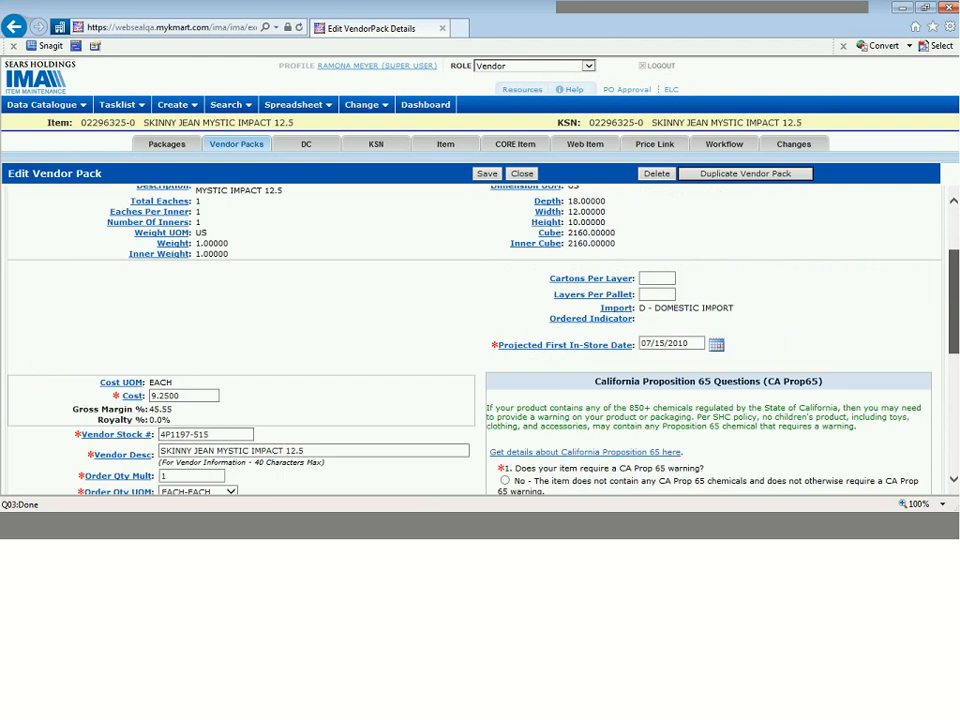
{"action": "left_click", "coordinate": [716, 347]}
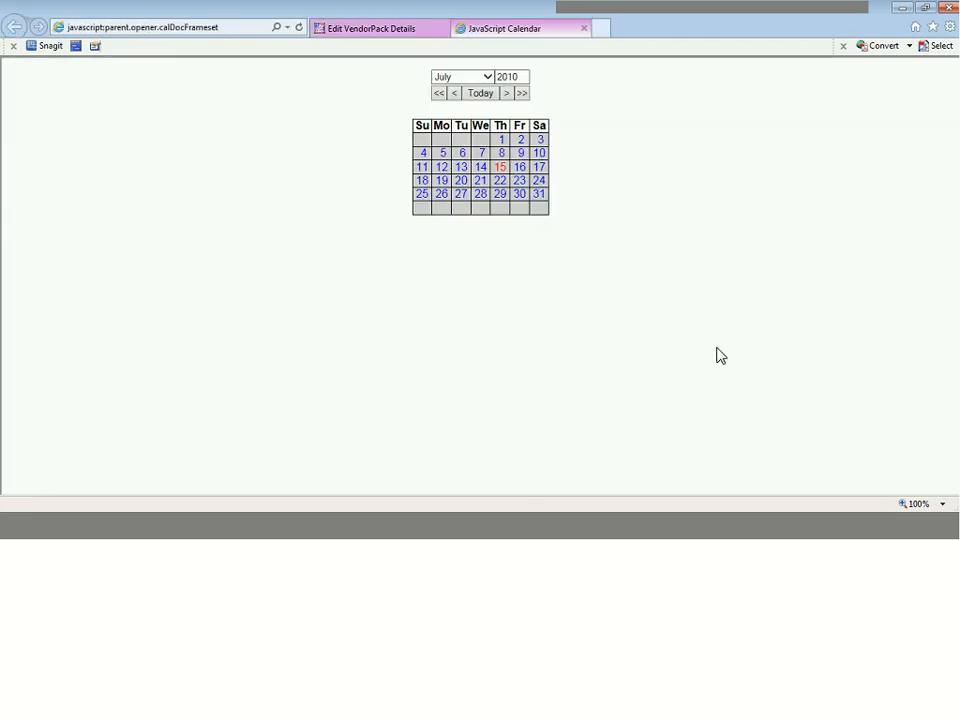
{"action": "left_click", "coordinate": [481, 93]}
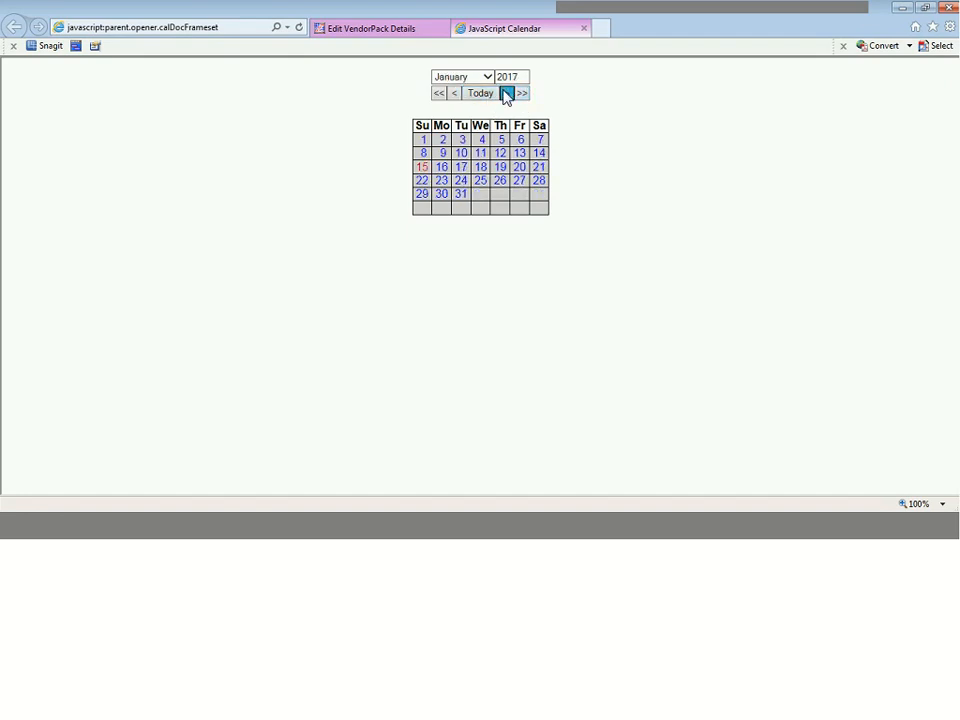
{"action": "left_click", "coordinate": [506, 94]}
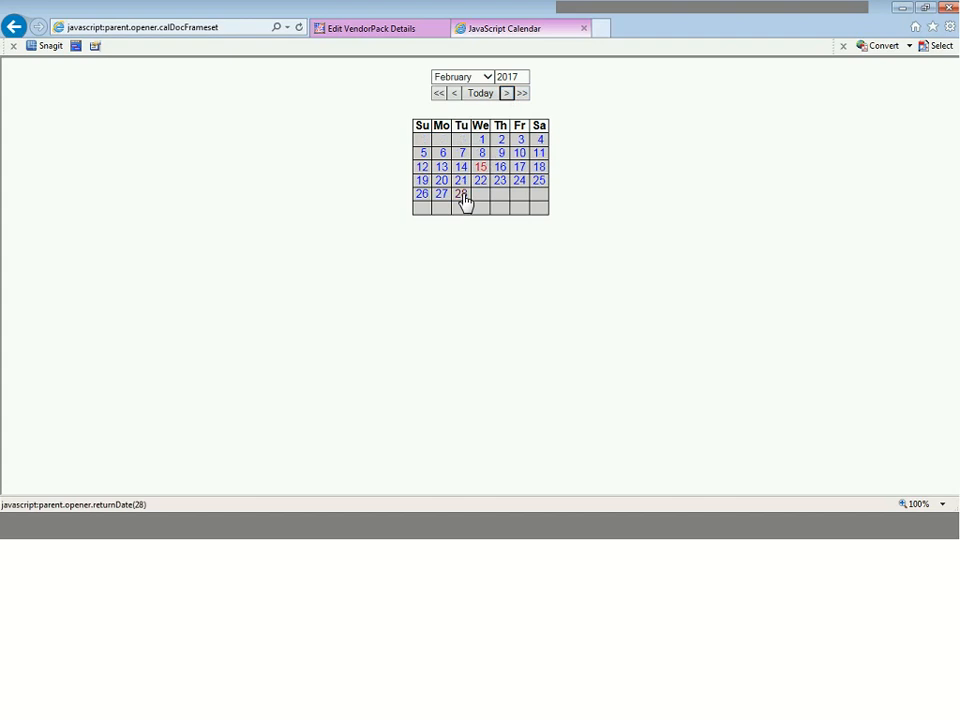
{"action": "left_click", "coordinate": [462, 196]}
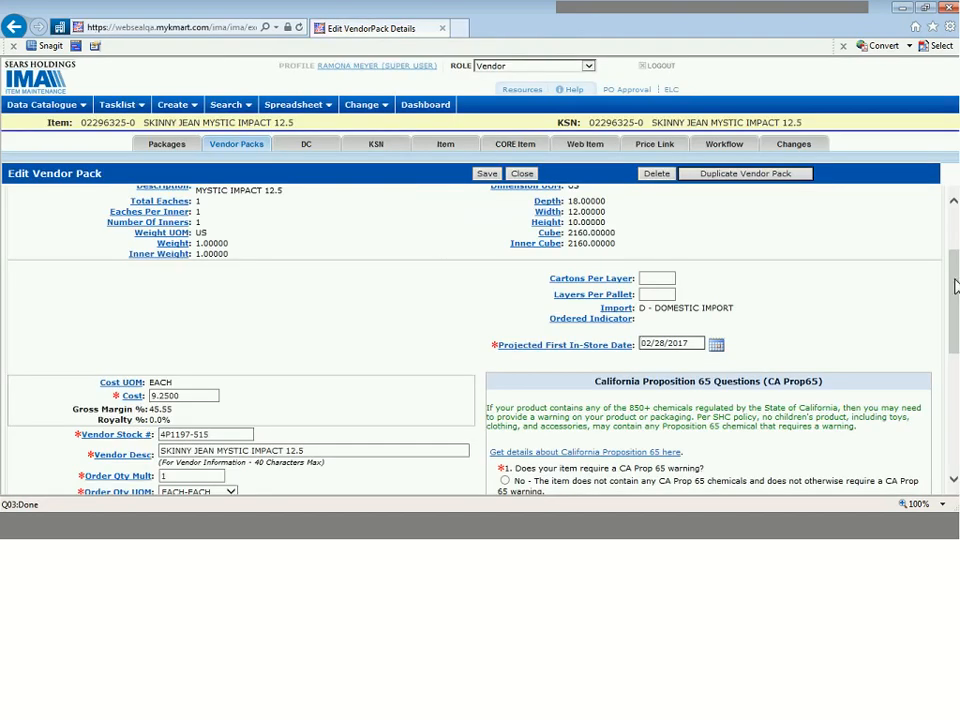
Declare that the item contains no CA Prop 65 chemicals, answer No to a warning label on the package, and save the vendor pack.
{"action": "left_click_drag", "start_coordinate": [955, 287], "coordinate": [951, 396]}
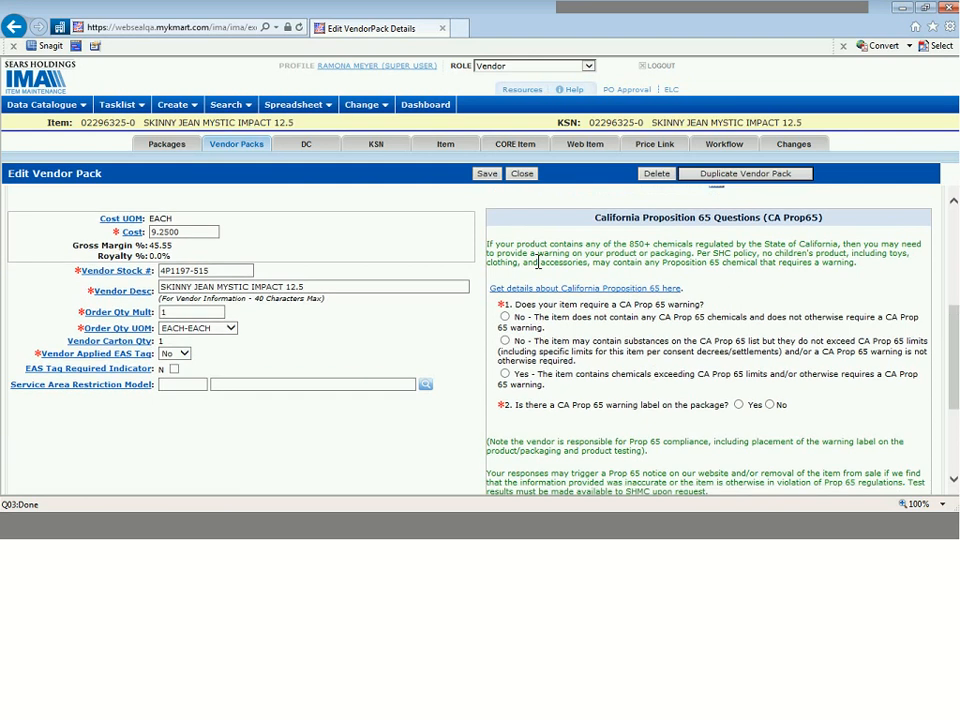
{"action": "left_click", "coordinate": [505, 318]}
{"action": "left_click", "coordinate": [769, 405]}
{"action": "left_click_drag", "start_coordinate": [953, 323], "coordinate": [955, 415]}
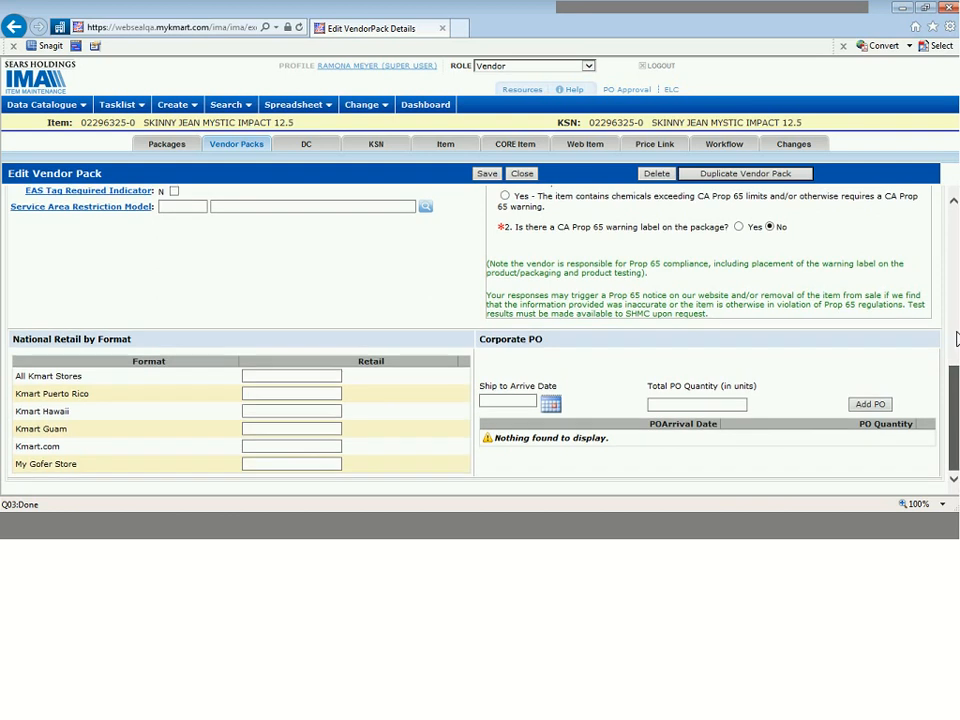
{"action": "scroll", "coordinate": [509, 183], "scroll_direction": "up", "scroll_amount": 10}
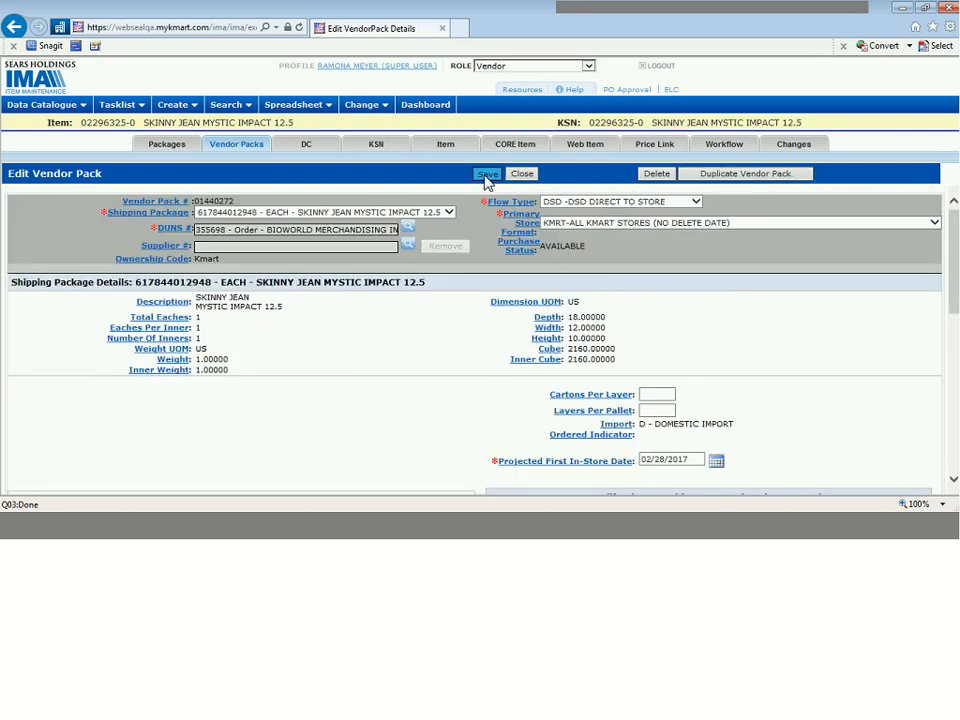
{"action": "left_click", "coordinate": [487, 177]}
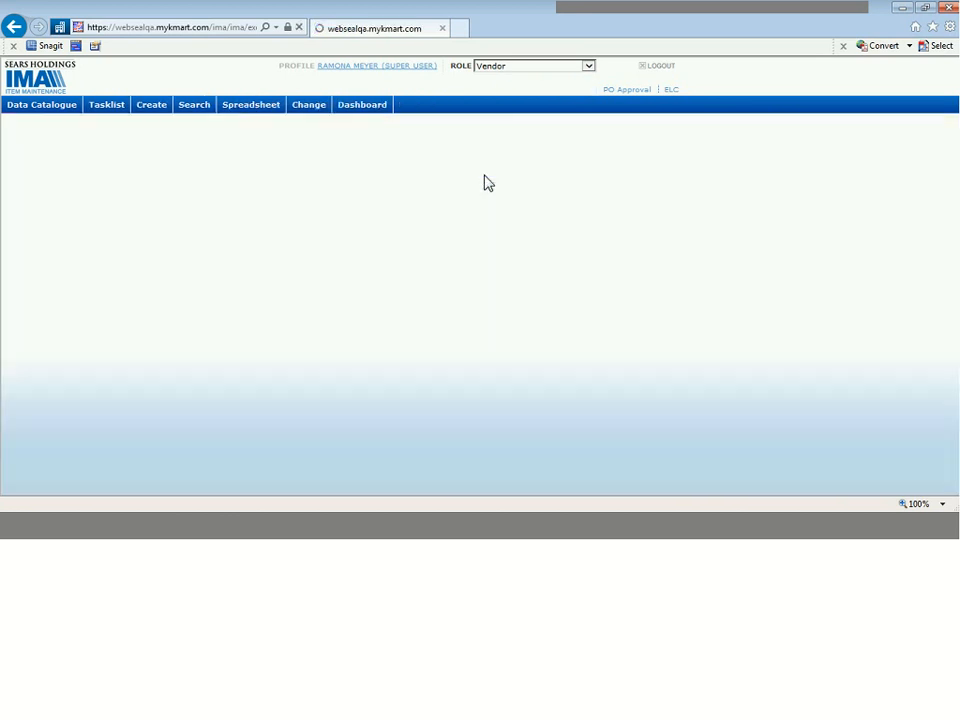